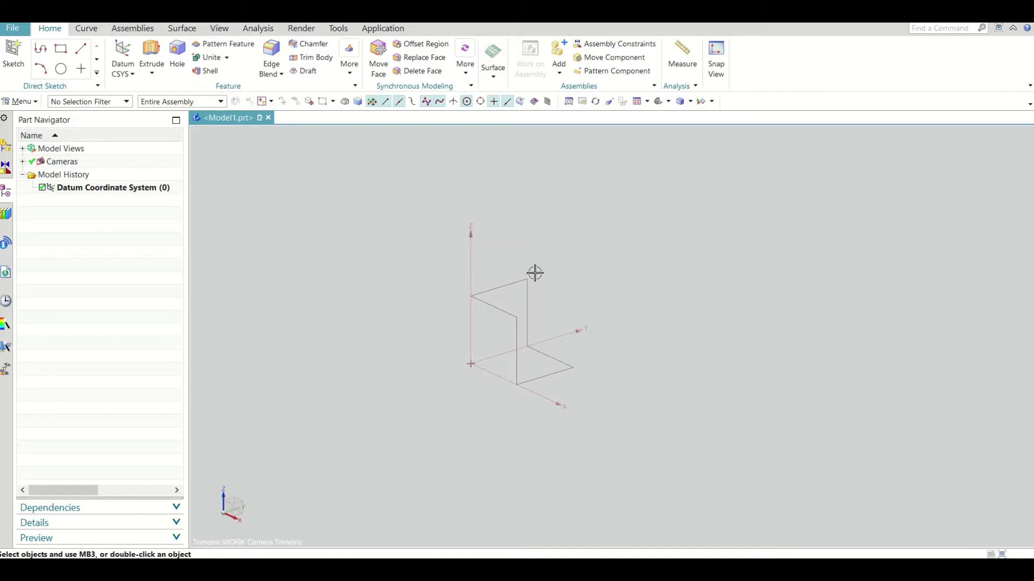
Step: Create a new sketch on the XY datum plane at the origin
{"action": "left_click", "coordinate": [14, 53]}
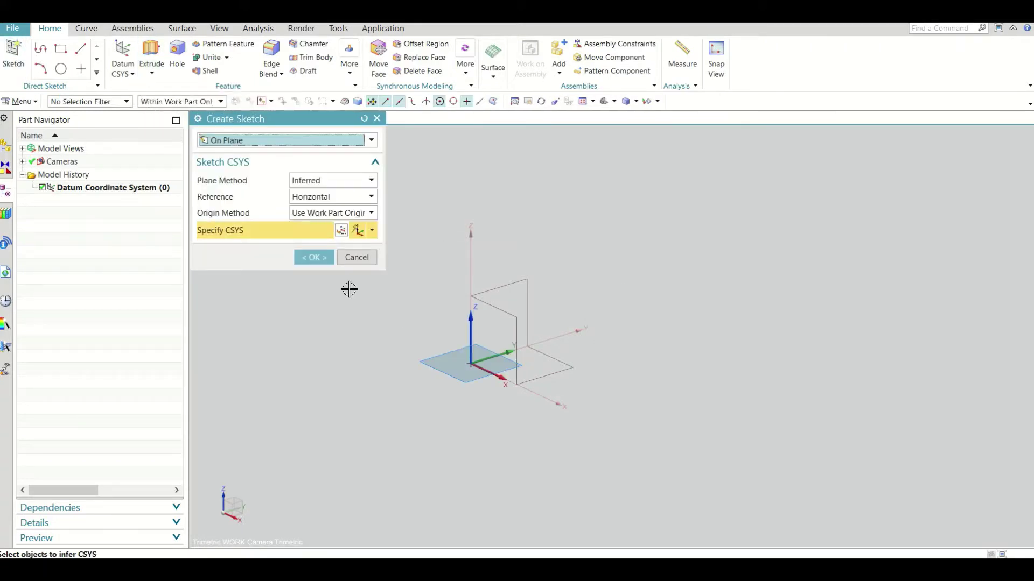
{"action": "left_click", "coordinate": [322, 257]}
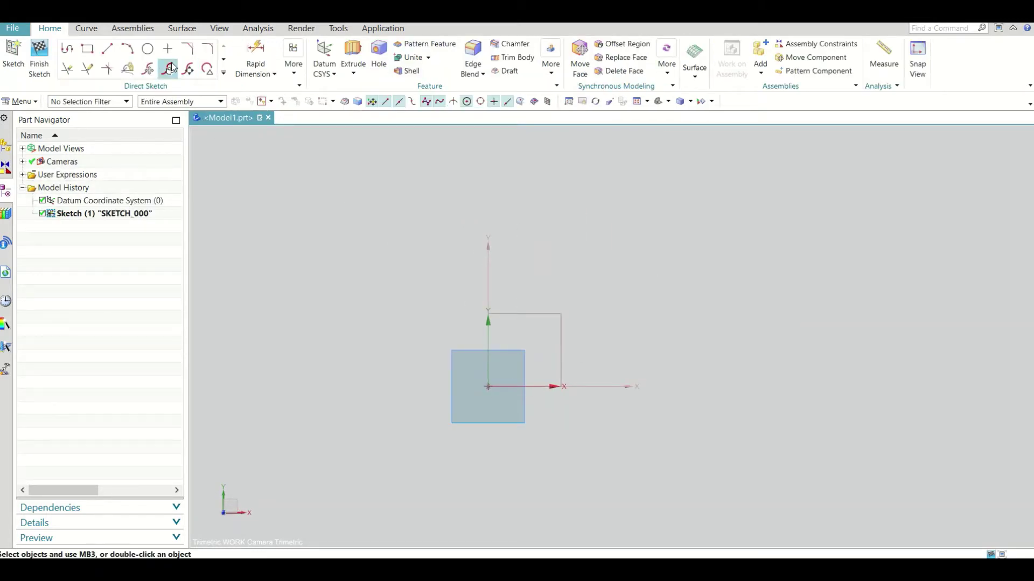
Step: Draw a circle centred at the origin and set its diameter to 70
{"action": "left_click", "coordinate": [149, 49]}
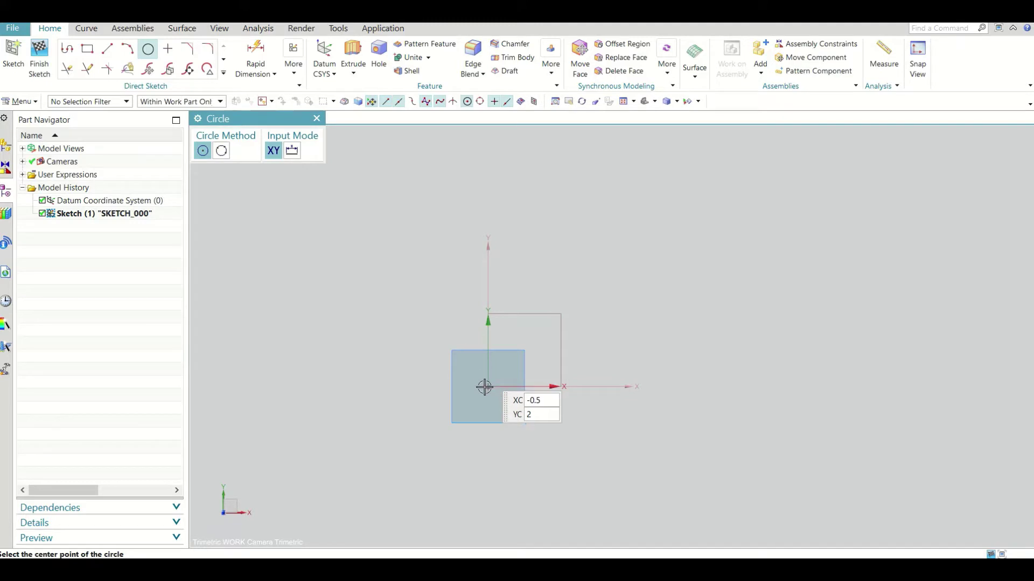
{"action": "left_click", "coordinate": [488, 387]}
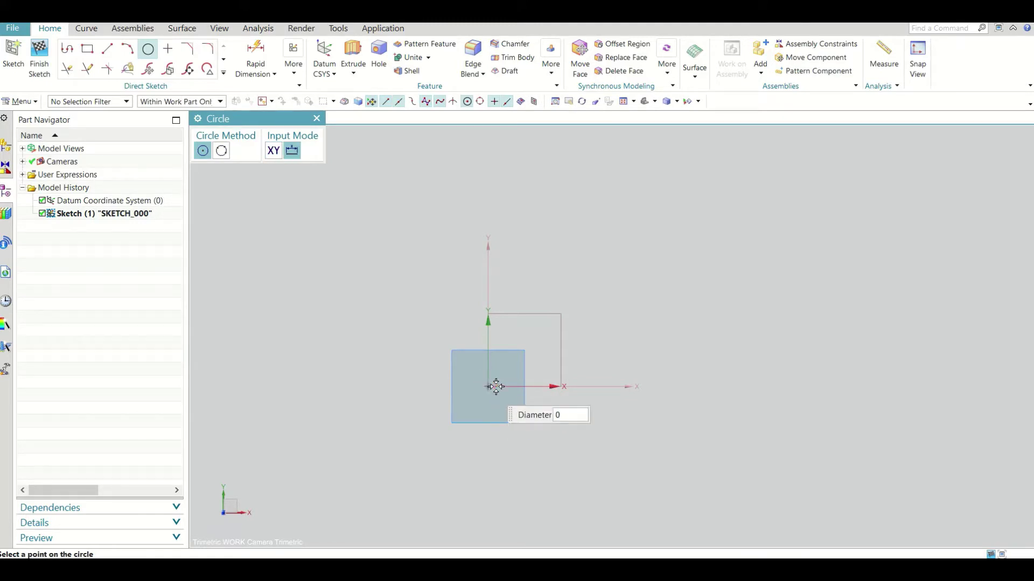
{"action": "left_click", "coordinate": [595, 363]}
{"action": "left_click", "coordinate": [317, 118]}
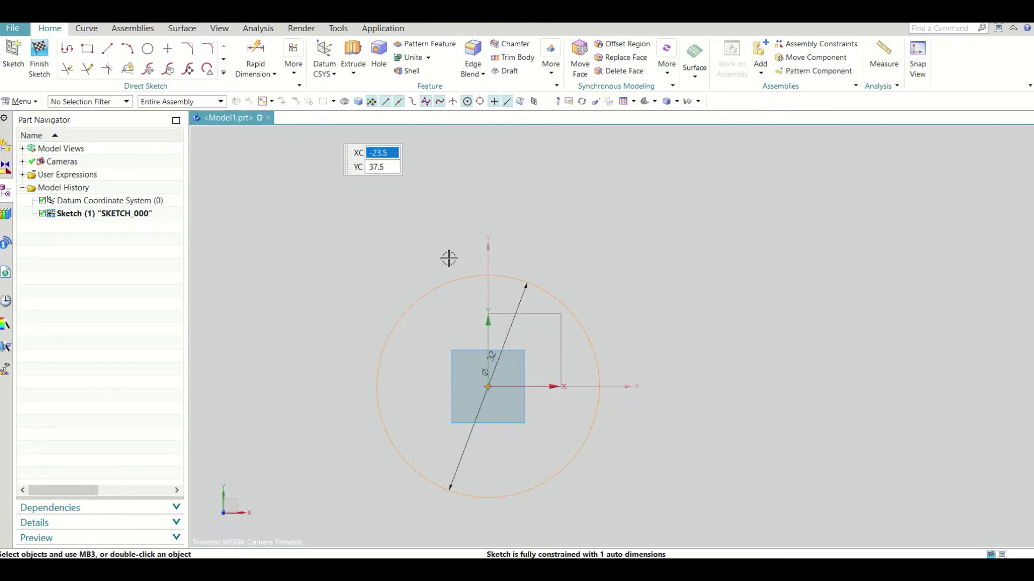
{"action": "left_click_drag", "start_coordinate": [487, 350], "coordinate": [598, 260]}
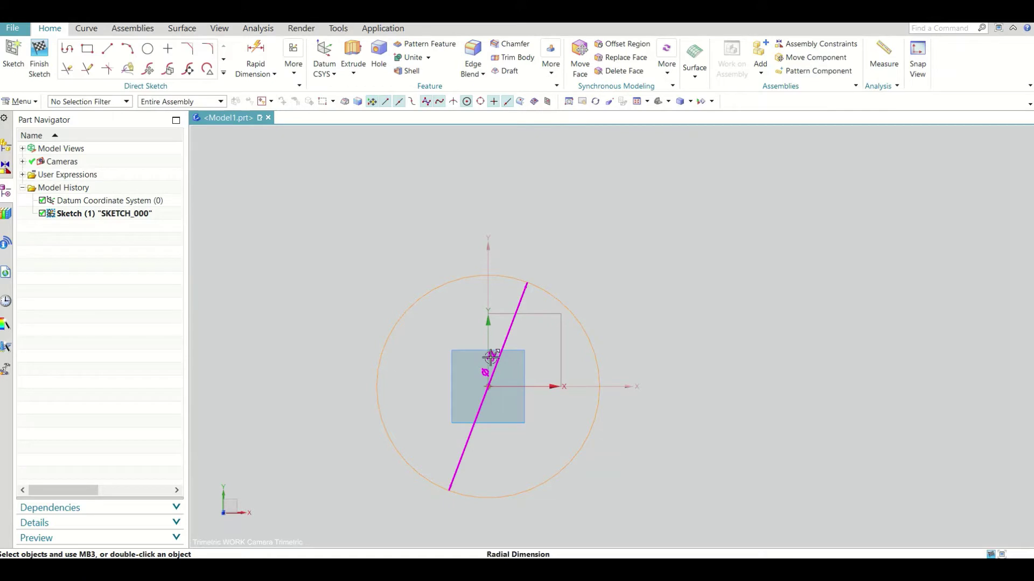
{"action": "double_click", "coordinate": [599, 259]}
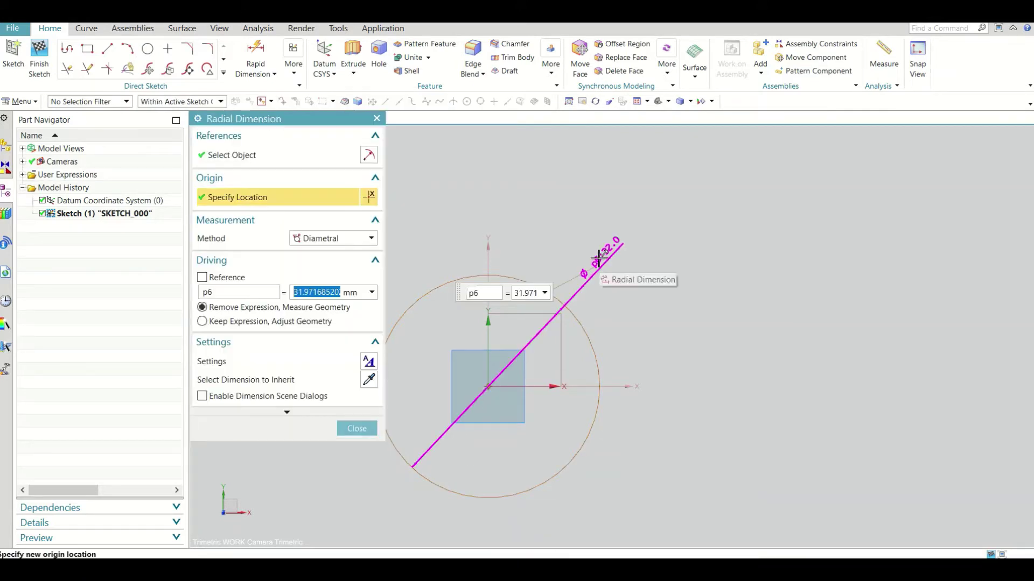
{"action": "type", "text": "70"}
{"action": "key", "text": "Return"}
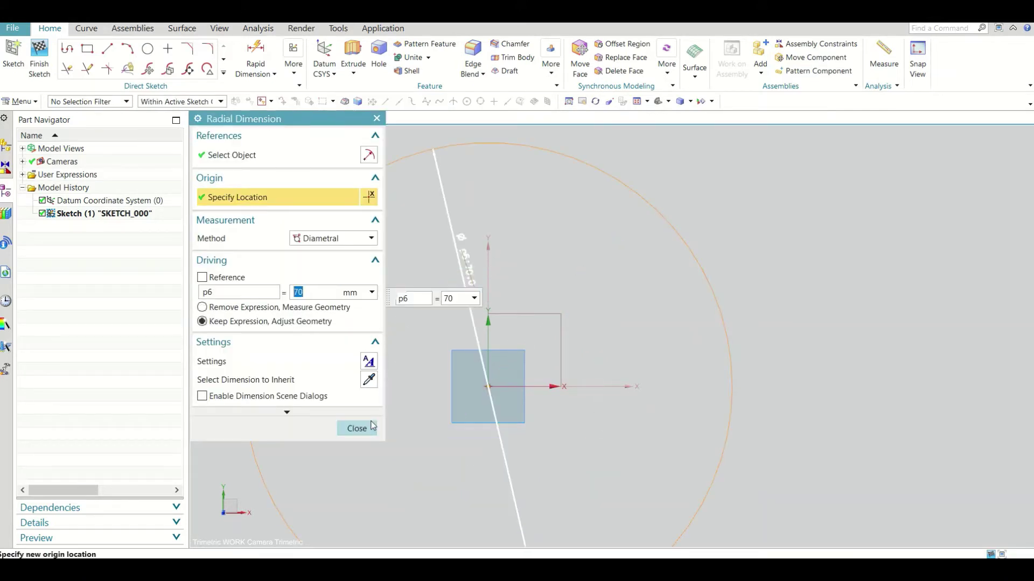
{"action": "left_click", "coordinate": [358, 428]}
{"action": "scroll", "coordinate": [522, 333], "scroll_direction": "down", "scroll_amount": 3}
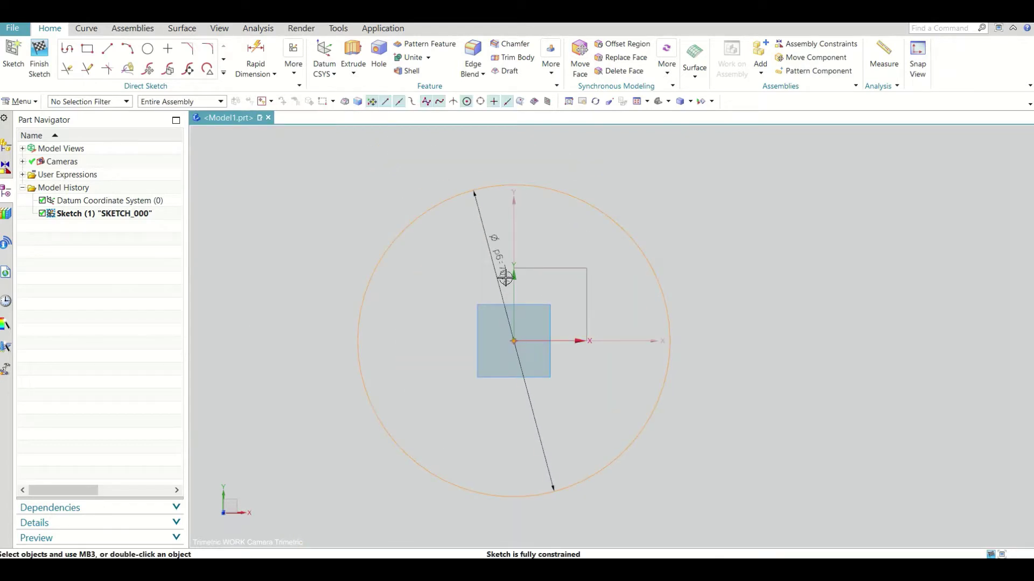
{"action": "left_click_drag", "start_coordinate": [505, 278], "coordinate": [665, 213]}
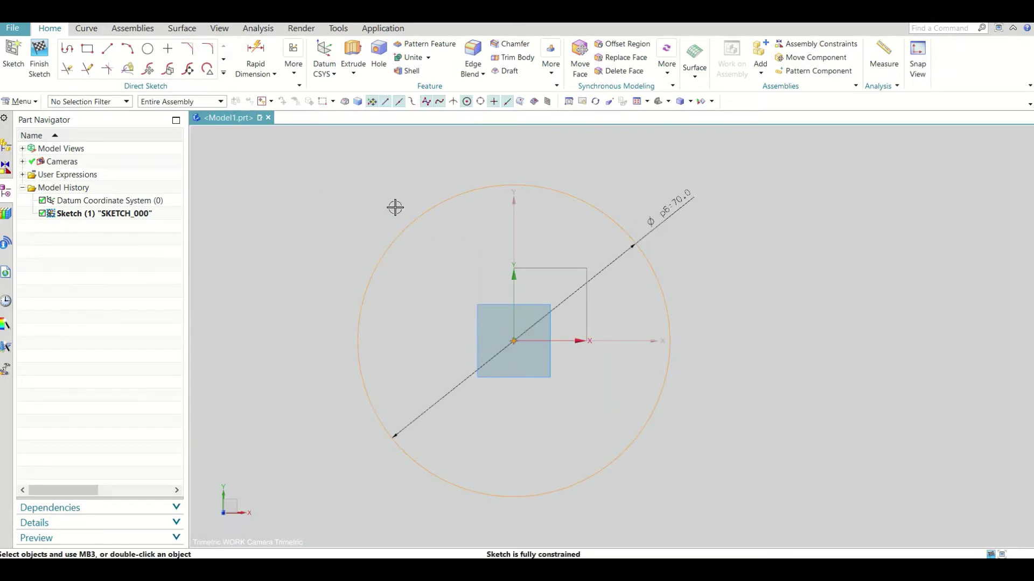
Step: Draw a small circle centred on the big circle's right edge with diameter 12
{"action": "left_click", "coordinate": [148, 51]}
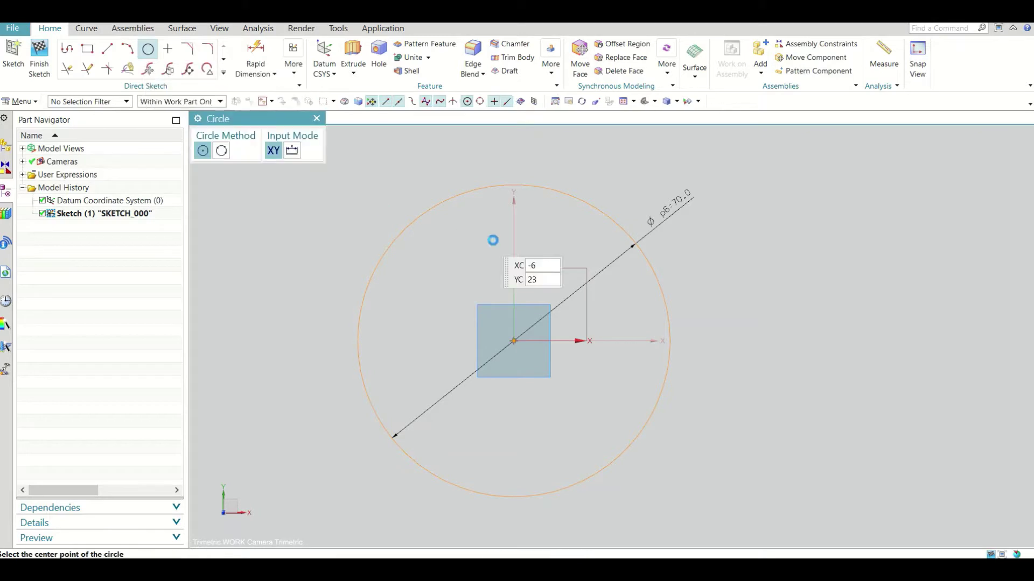
{"action": "left_click", "coordinate": [661, 293]}
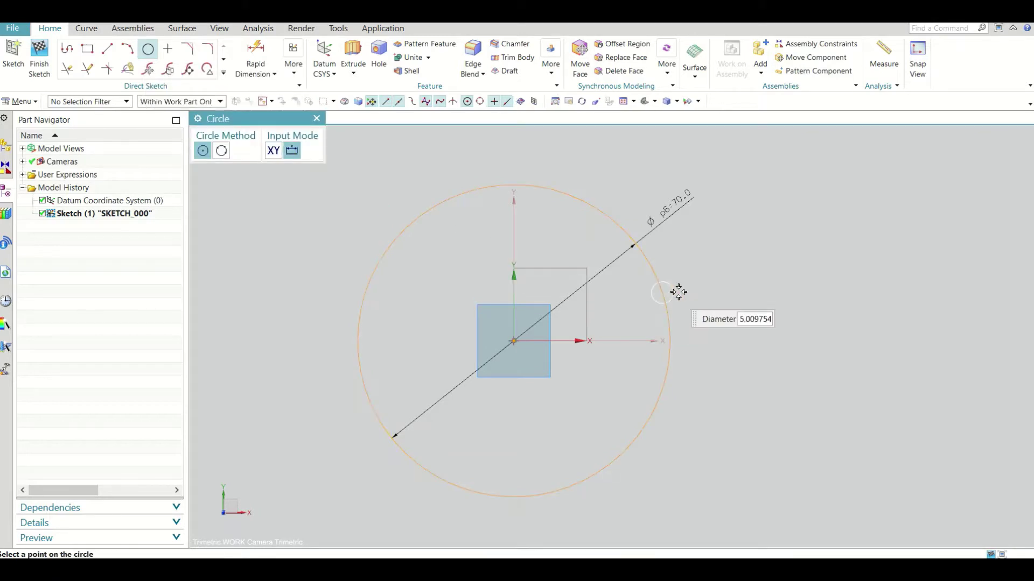
{"action": "left_click", "coordinate": [689, 291]}
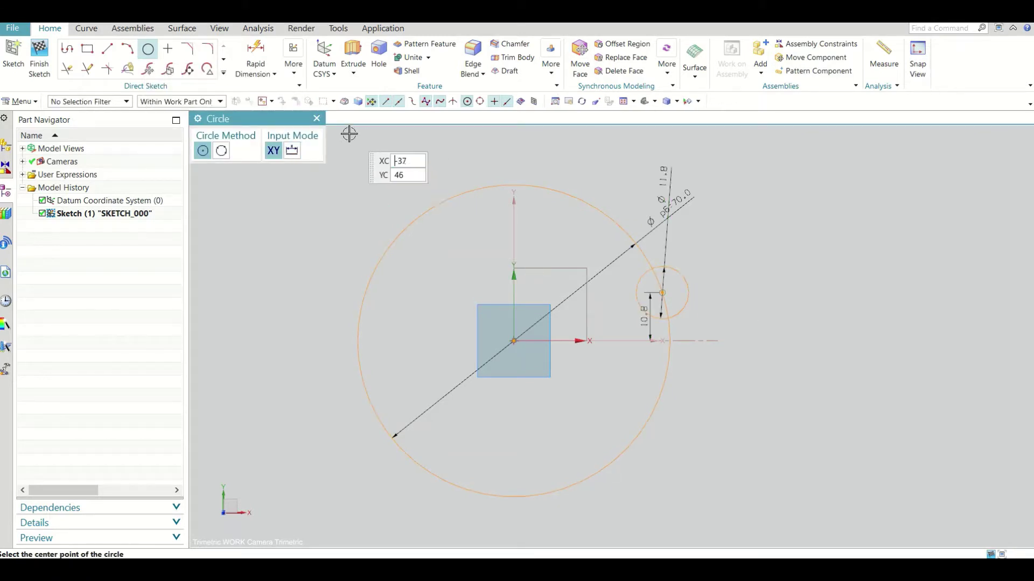
{"action": "key", "text": "Escape"}
{"action": "left_click_drag", "start_coordinate": [664, 177], "coordinate": [746, 247]}
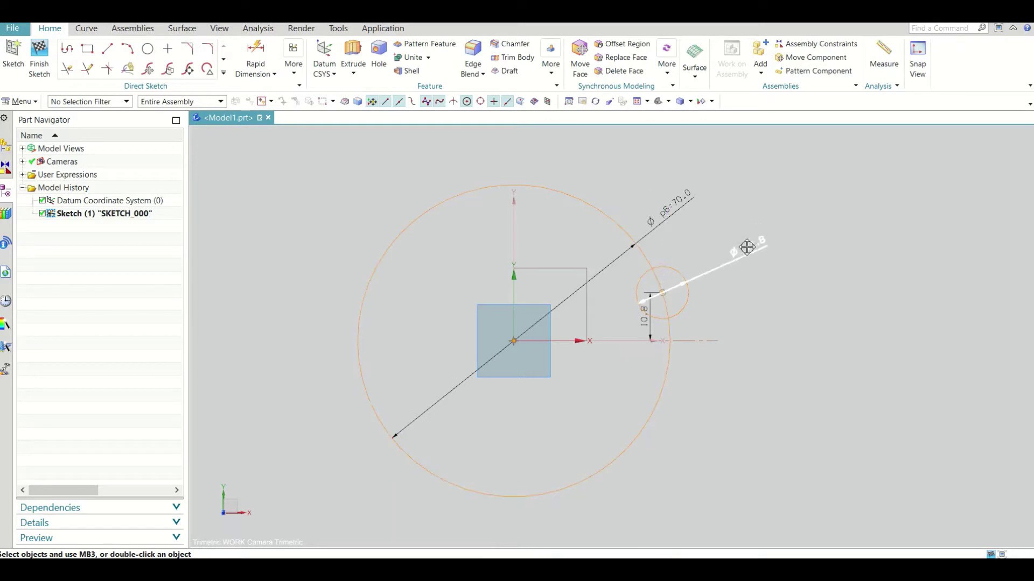
{"action": "double_click", "coordinate": [746, 248]}
{"action": "type", "text": "12"}
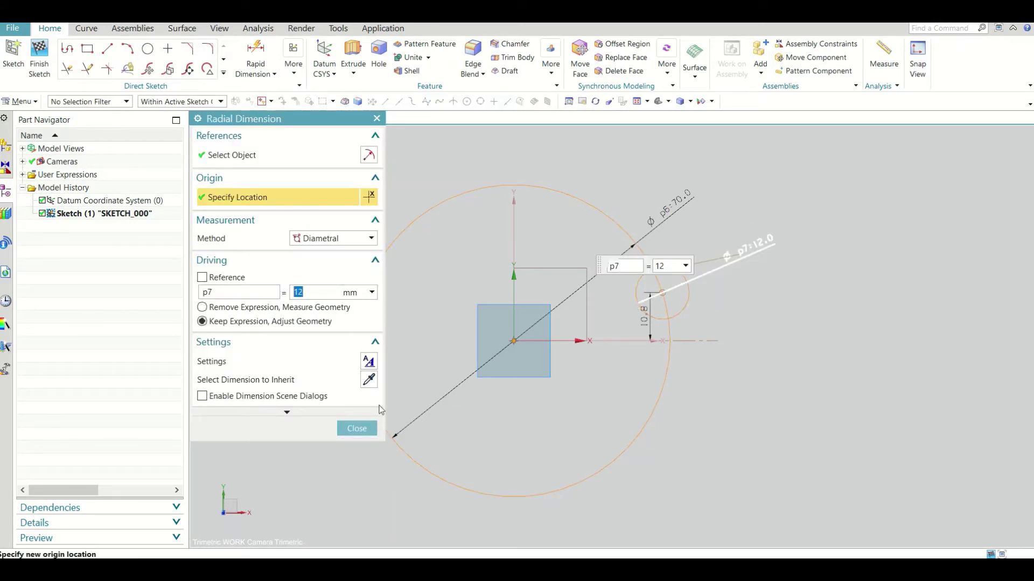
{"action": "left_click", "coordinate": [357, 428]}
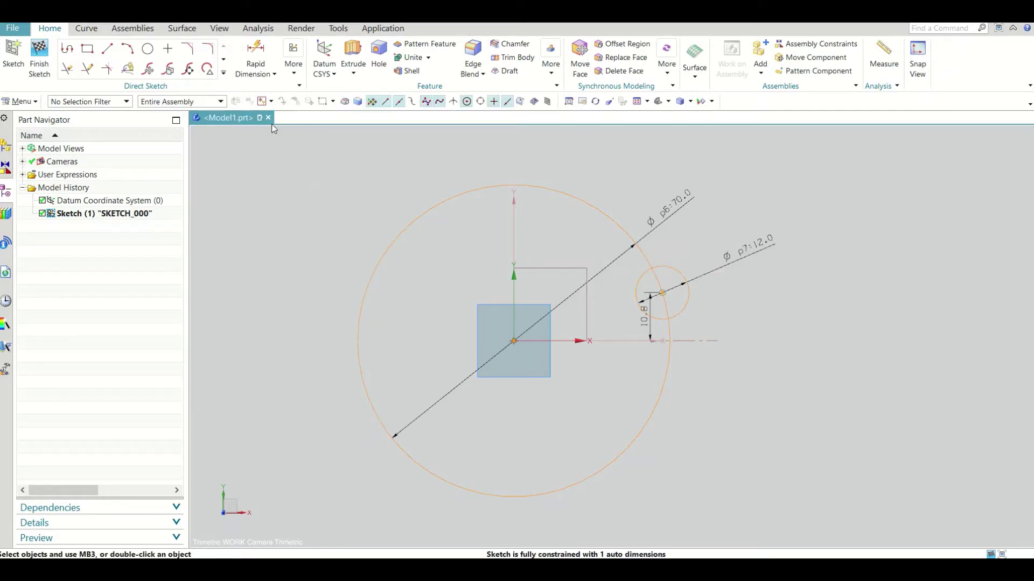
Step: Horizontally align the 12 mm circle's centre with the sketch origin
{"action": "left_click", "coordinate": [300, 78]}
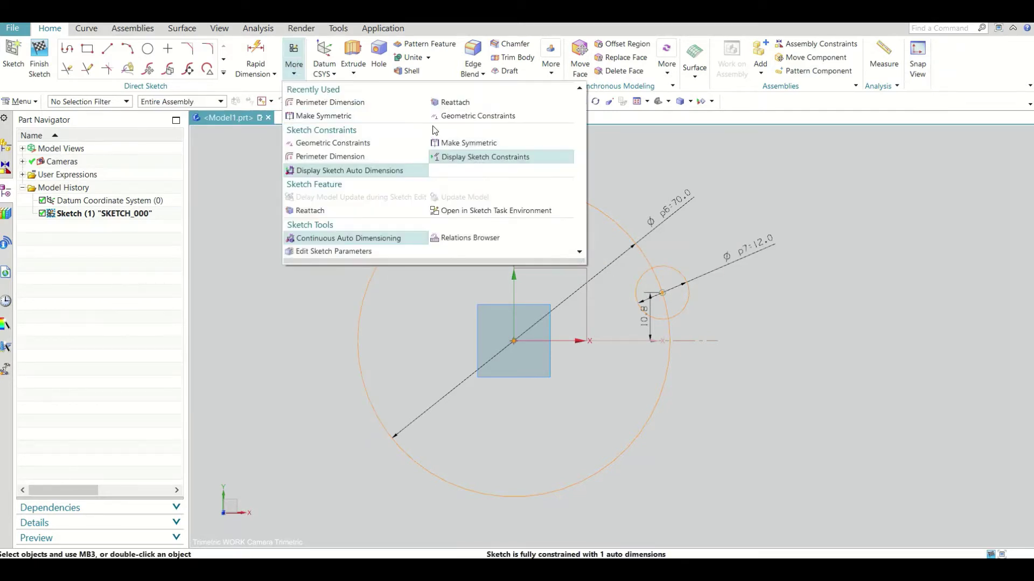
{"action": "left_click", "coordinate": [442, 116]}
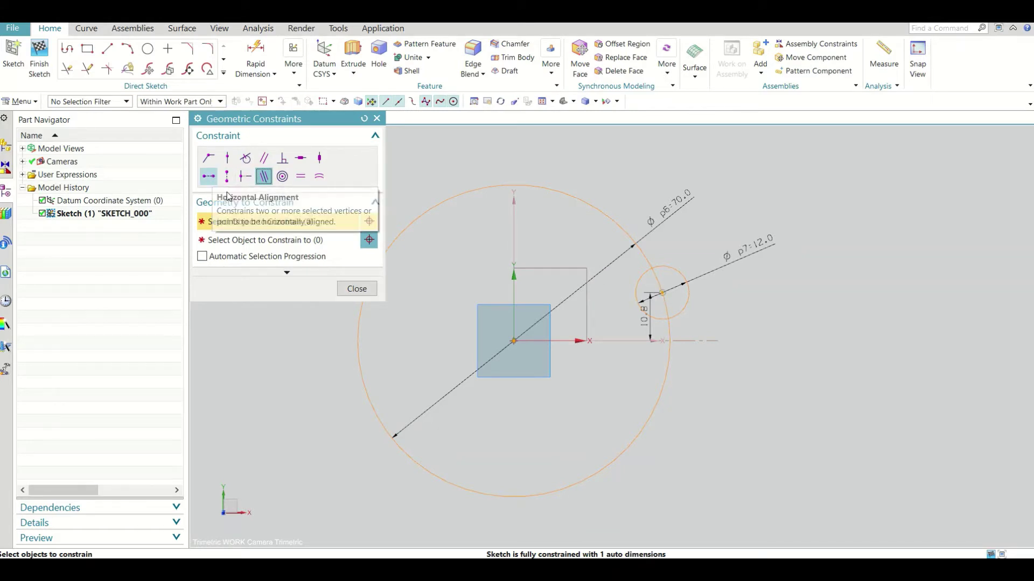
{"action": "left_click", "coordinate": [212, 178]}
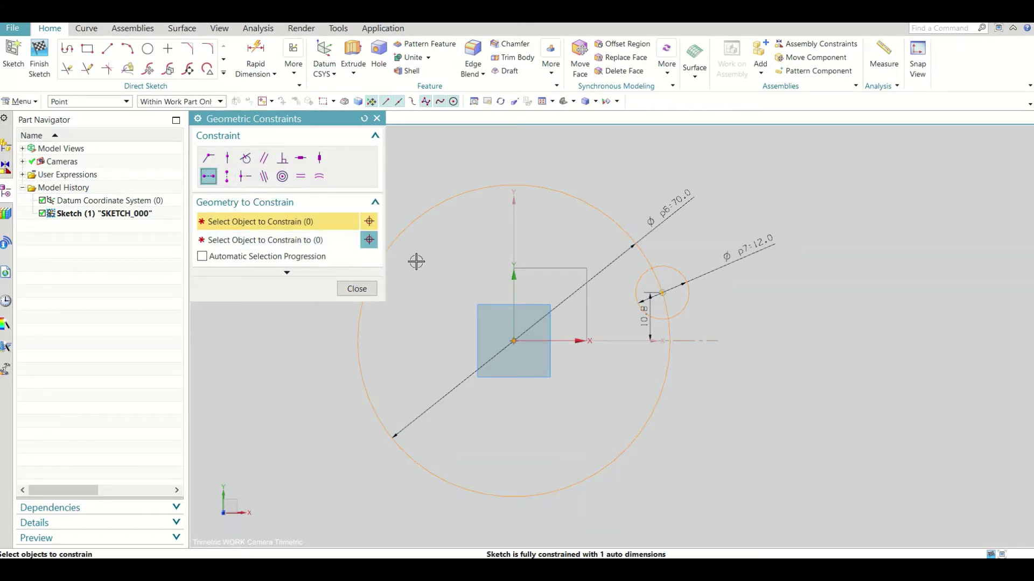
{"action": "left_click", "coordinate": [663, 293]}
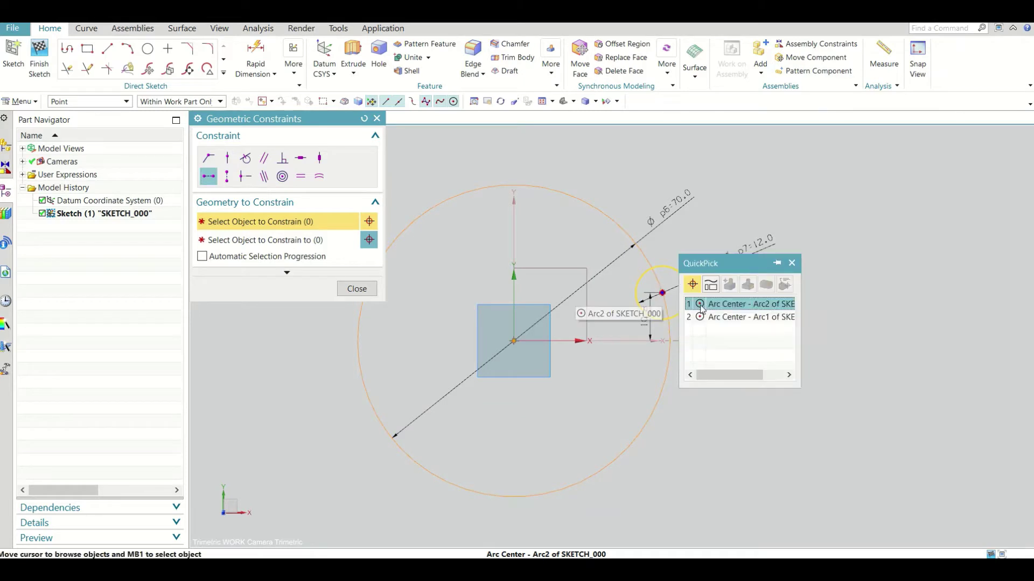
{"action": "left_click", "coordinate": [722, 307]}
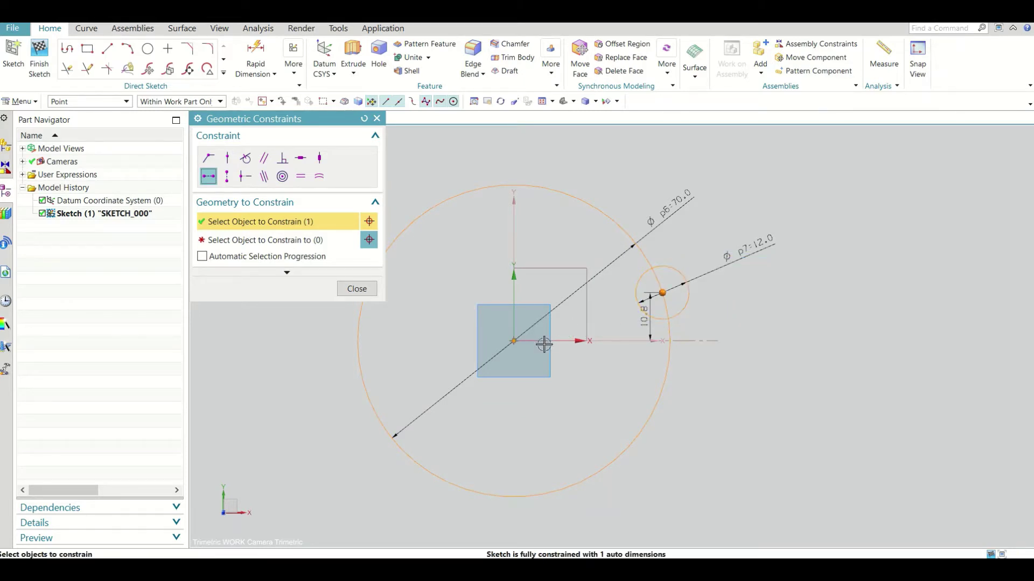
{"action": "left_click", "coordinate": [330, 245]}
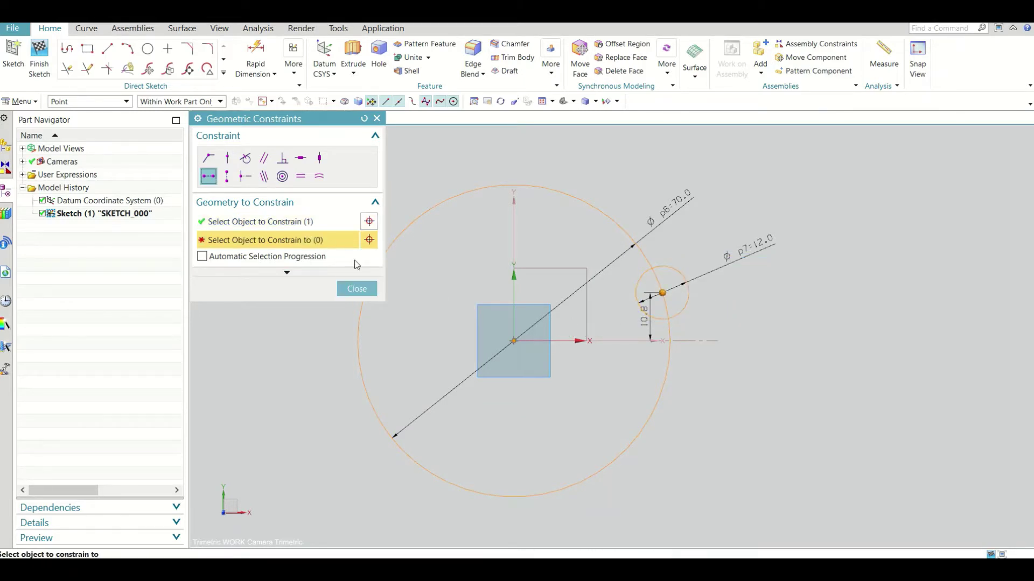
{"action": "left_click", "coordinate": [514, 341]}
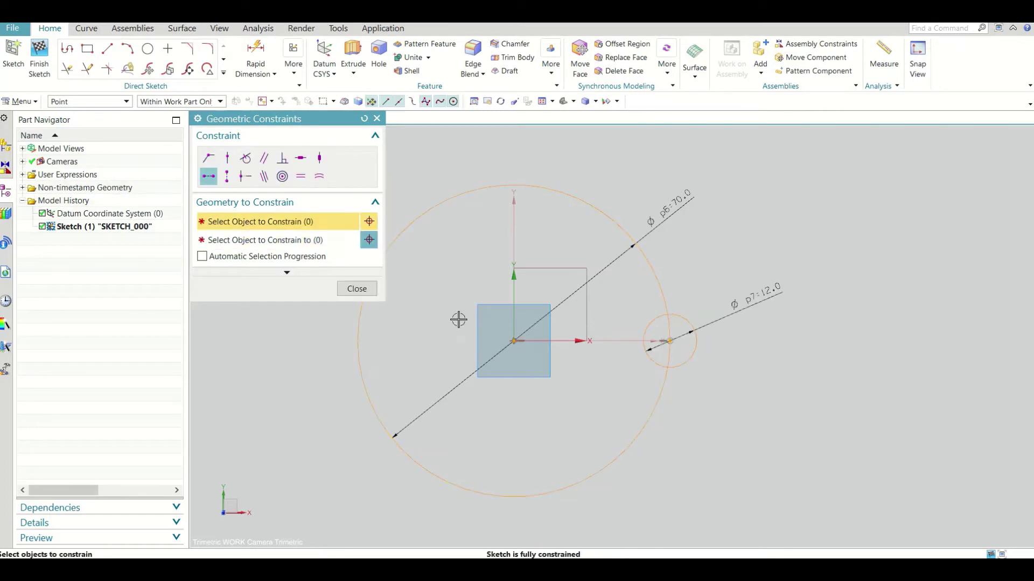
{"action": "left_click", "coordinate": [371, 291]}
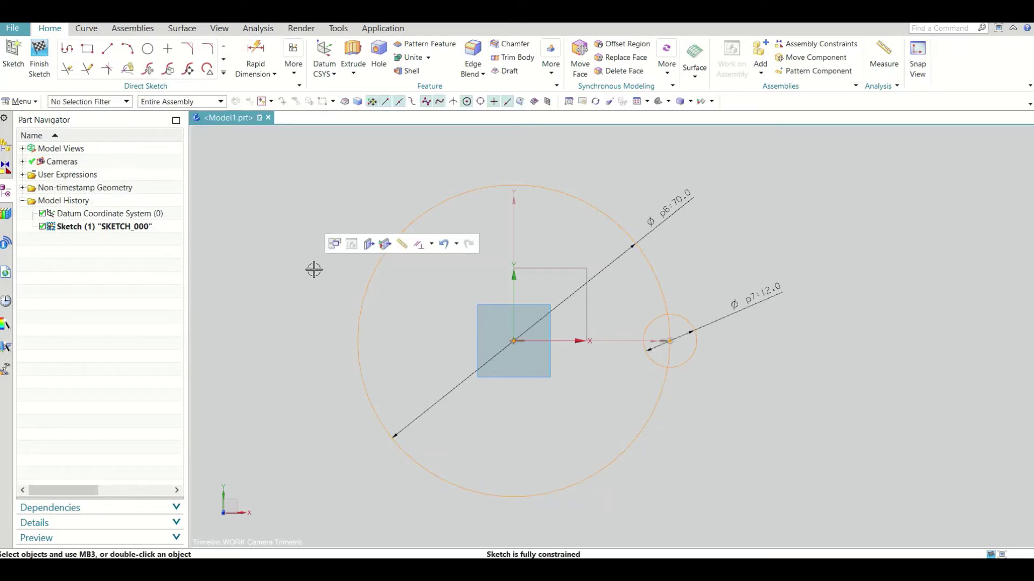
Step: Draw two more small circles on the big circle, upper-left and bottom
{"action": "key", "text": "o"}
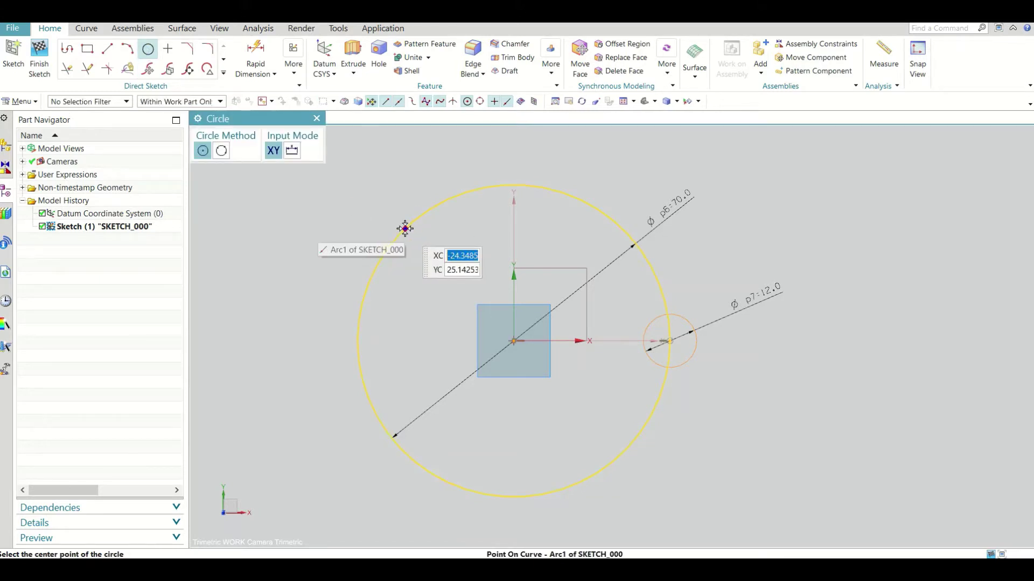
{"action": "left_click", "coordinate": [405, 229]}
{"action": "left_click", "coordinate": [425, 244]}
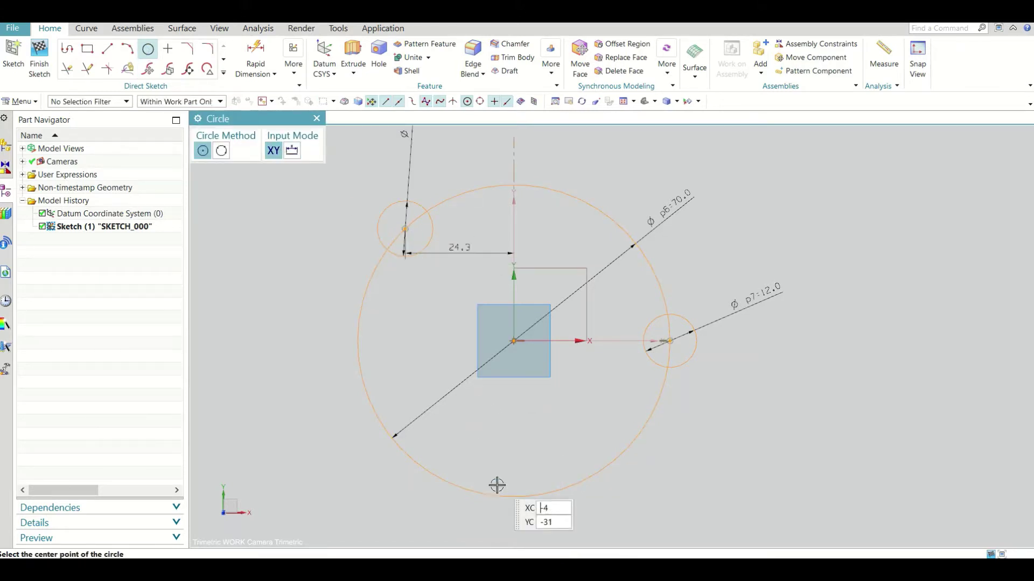
{"action": "left_click", "coordinate": [448, 483]}
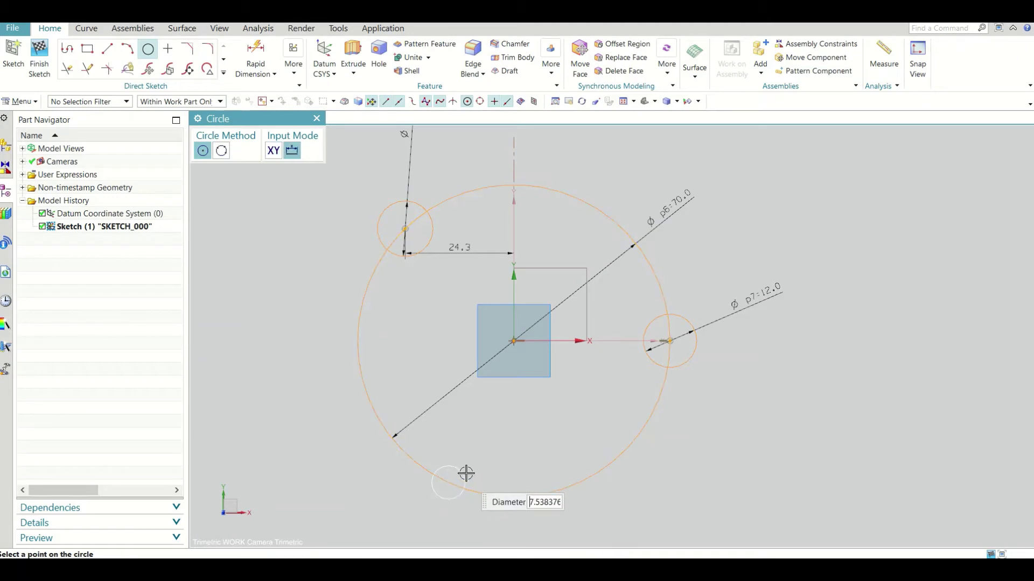
{"action": "left_click", "coordinate": [470, 472]}
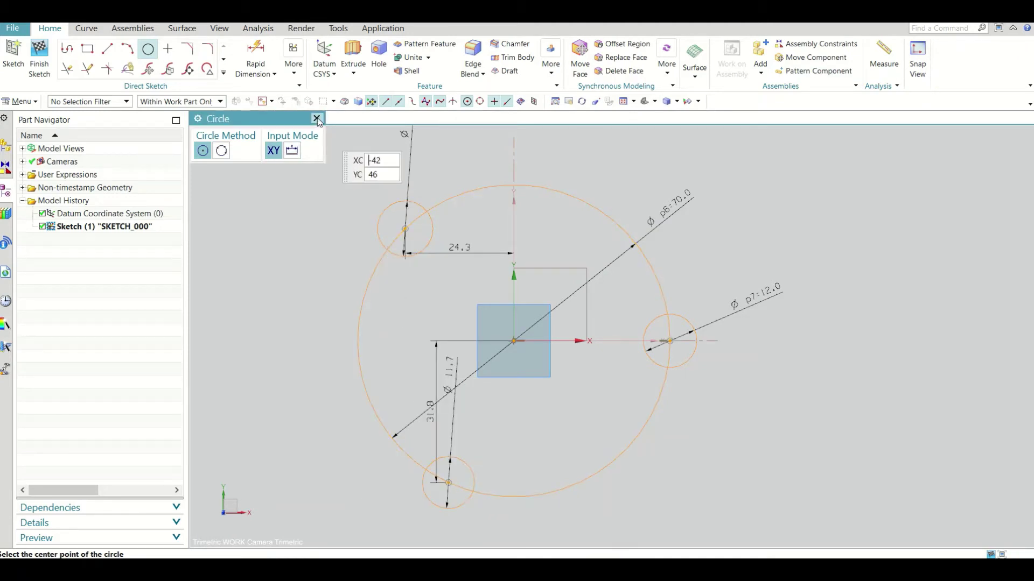
{"action": "left_click", "coordinate": [317, 118]}
Step: Constrain the upper-left and bottom circles equal to the 12 mm circle
{"action": "left_click", "coordinate": [293, 64]}
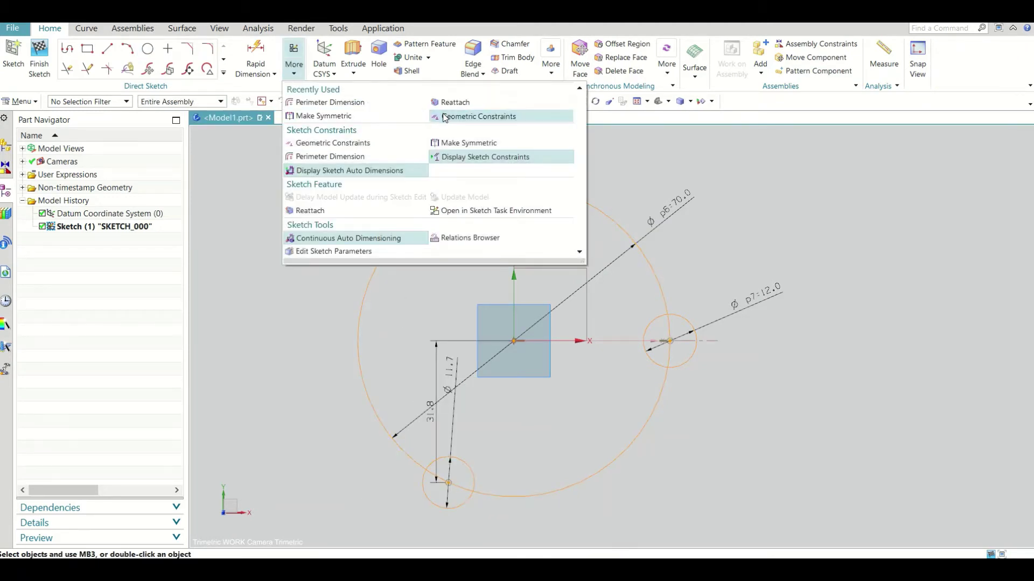
{"action": "left_click", "coordinate": [463, 116]}
{"action": "left_click", "coordinate": [325, 177]}
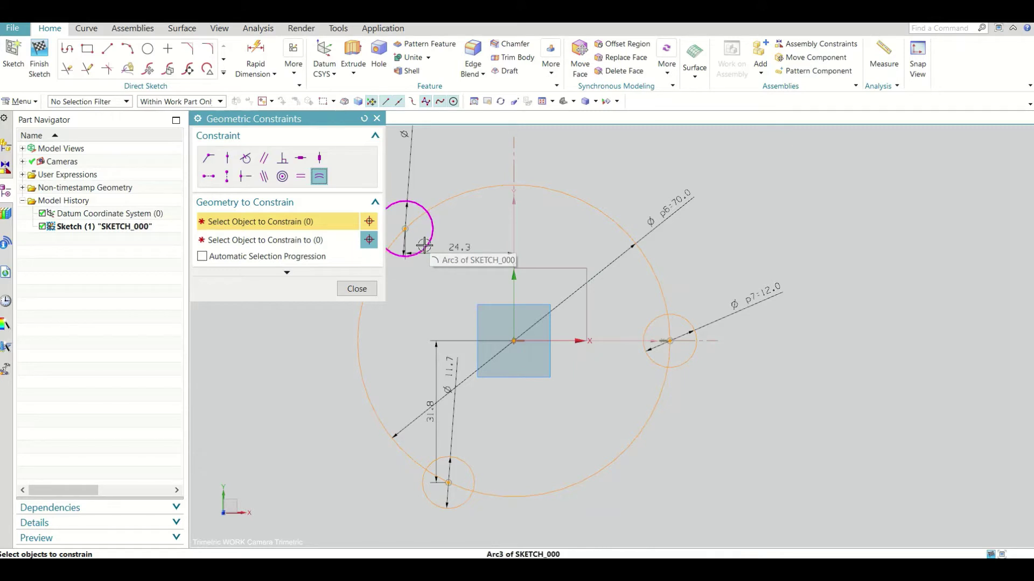
{"action": "left_click", "coordinate": [424, 245]}
{"action": "left_click", "coordinate": [463, 462]}
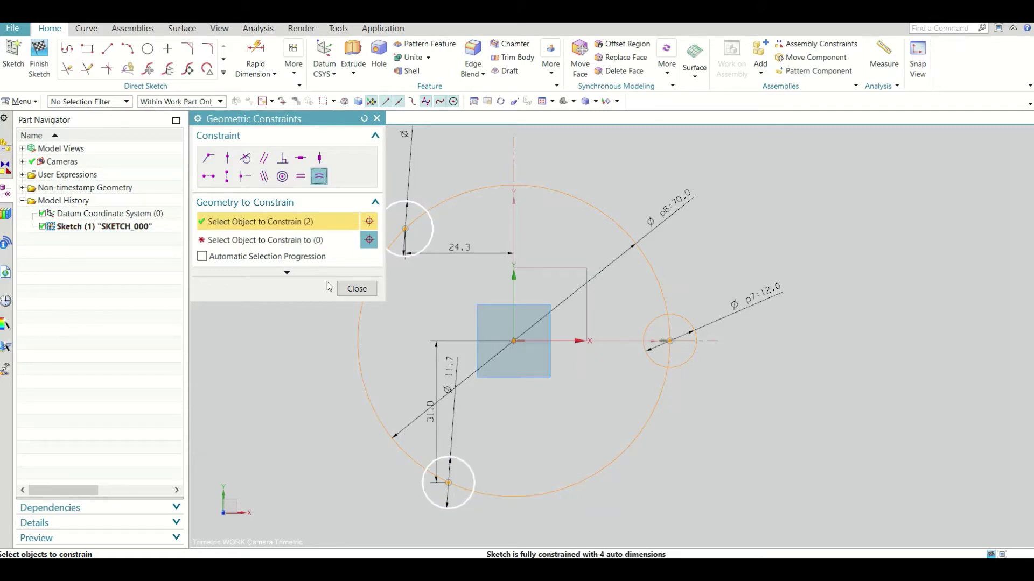
{"action": "middle_click", "coordinate": [493, 364]}
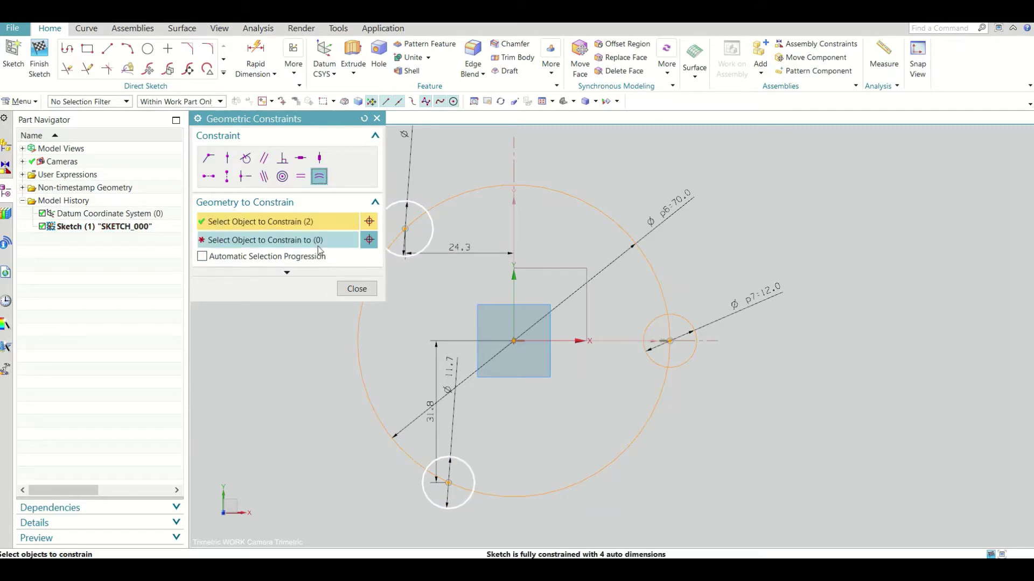
{"action": "left_click", "coordinate": [649, 359]}
{"action": "left_click", "coordinate": [356, 289]}
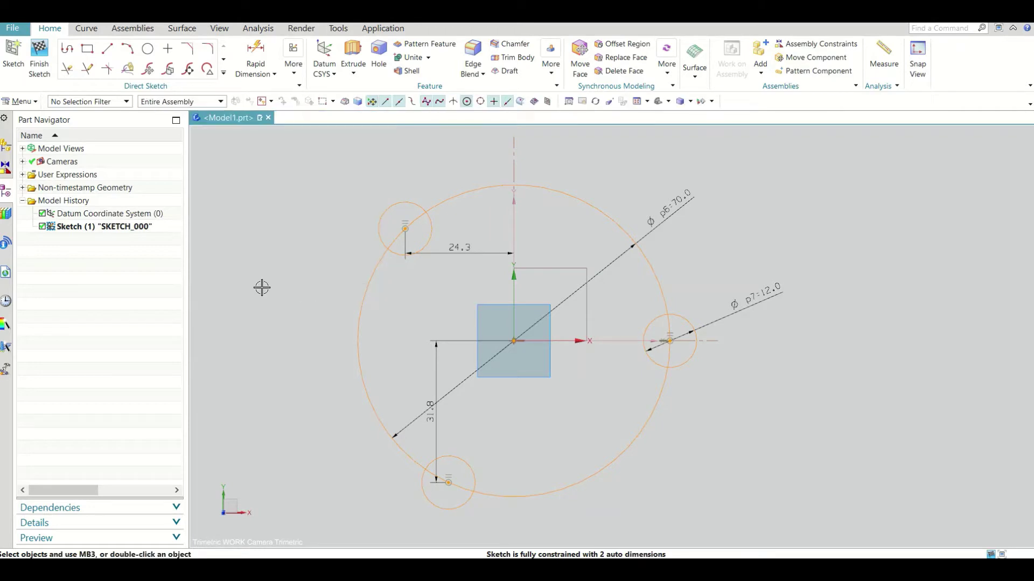
Step: Draw lines from the origin to the upper-left and bottom small circle centres
{"action": "left_click", "coordinate": [109, 49]}
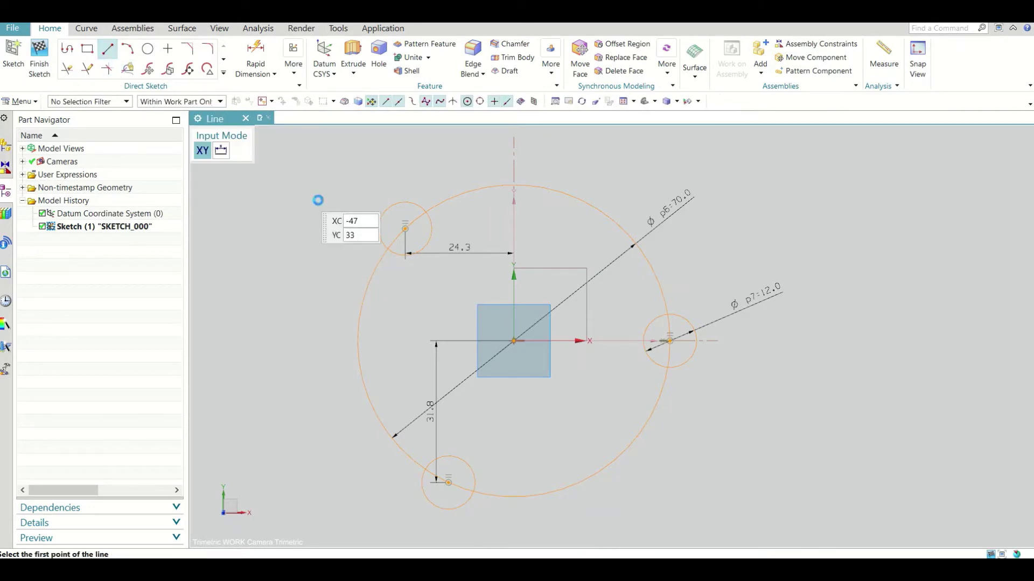
{"action": "left_click", "coordinate": [405, 229]}
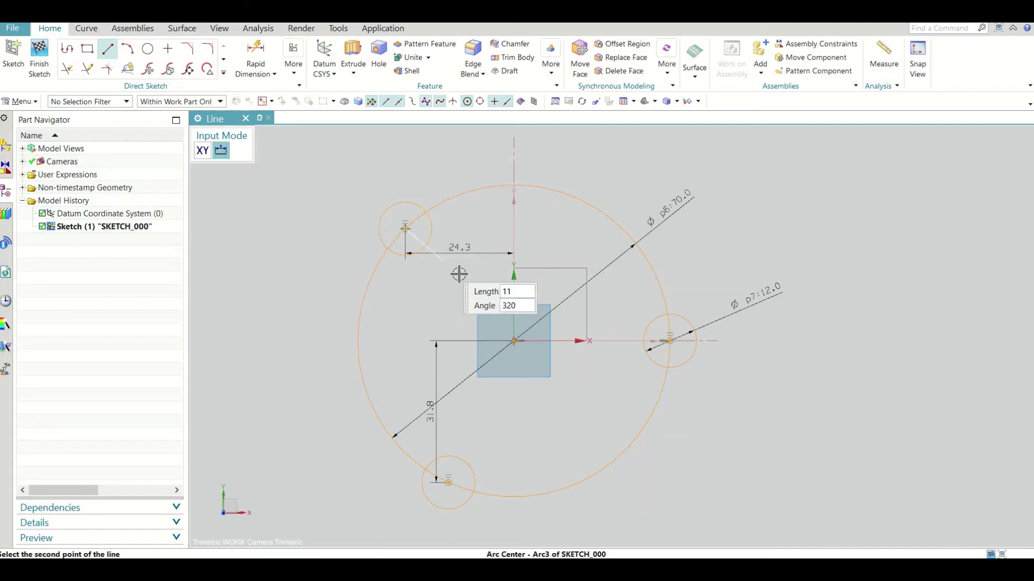
{"action": "left_click", "coordinate": [516, 340]}
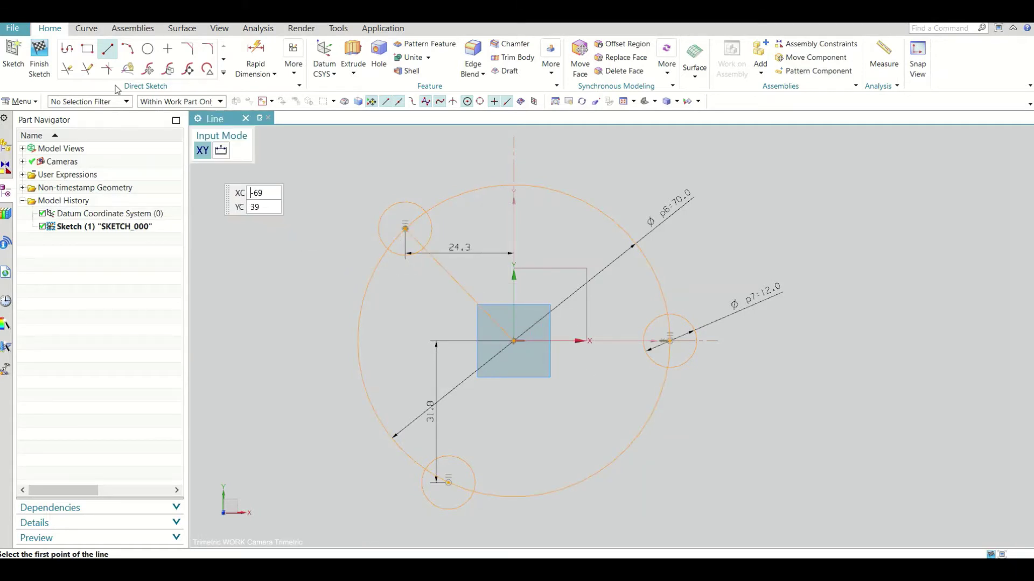
{"action": "left_click", "coordinate": [109, 53]}
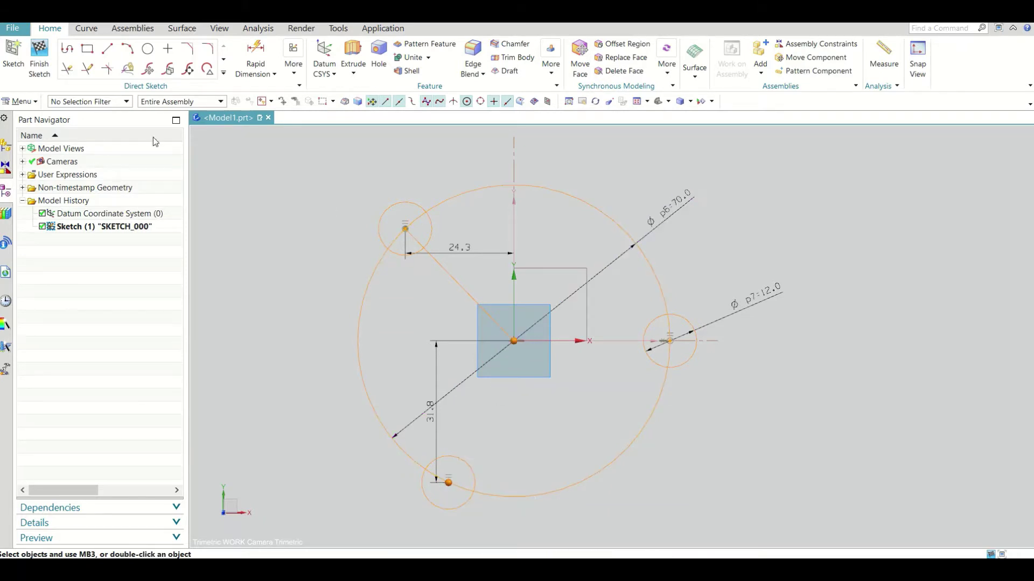
{"action": "left_click", "coordinate": [108, 52]}
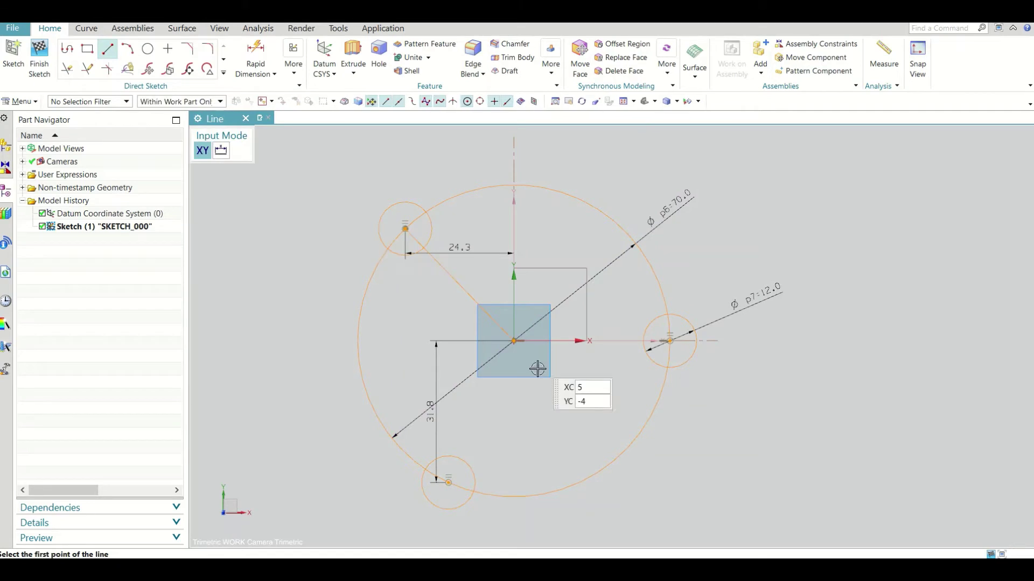
{"action": "left_click", "coordinate": [514, 341]}
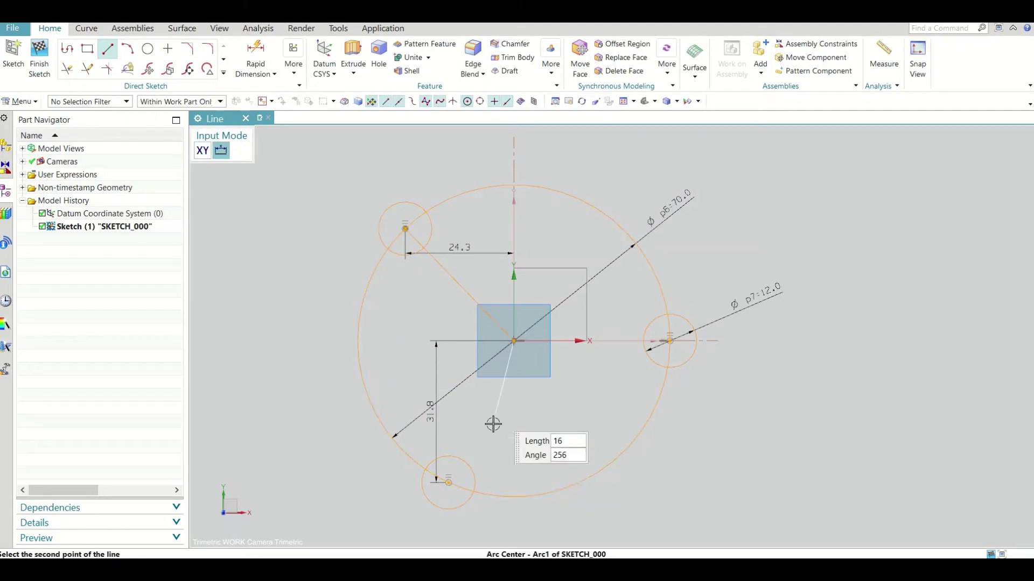
{"action": "left_click", "coordinate": [450, 482]}
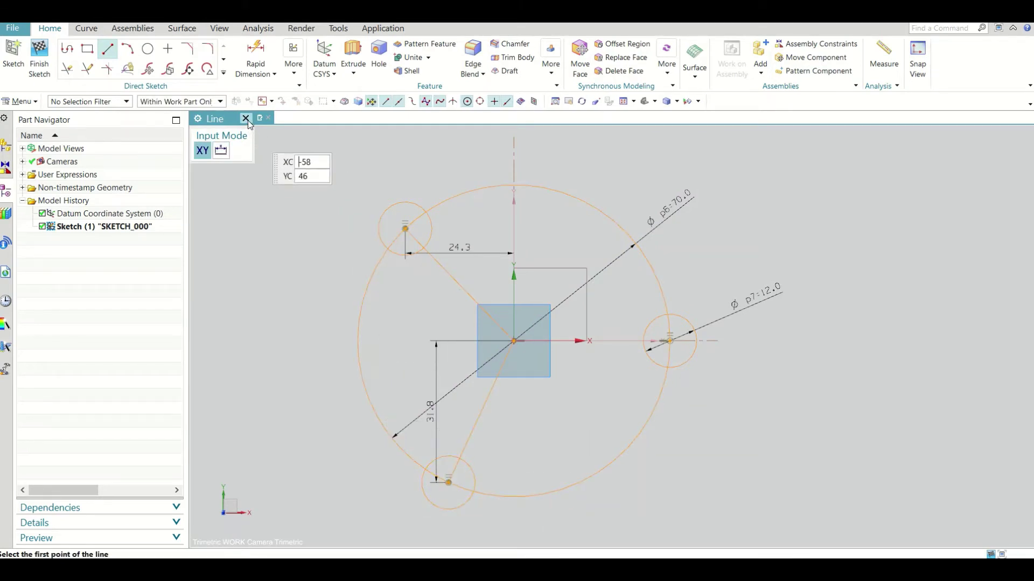
{"action": "key", "text": "Escape"}
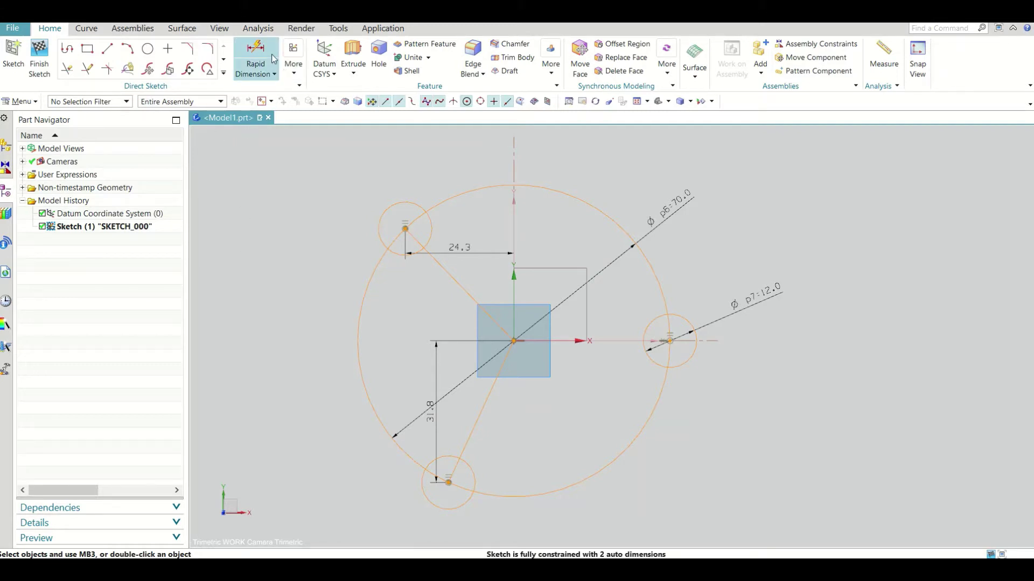
Step: Dimension the angle between the two radial lines as 120°
{"action": "left_click", "coordinate": [264, 73]}
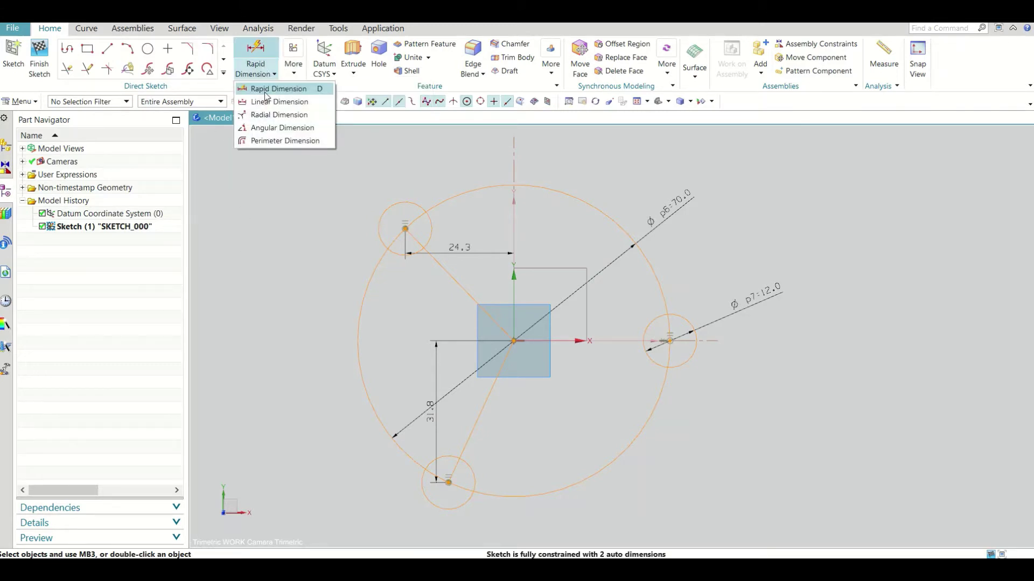
{"action": "left_click", "coordinate": [259, 130]}
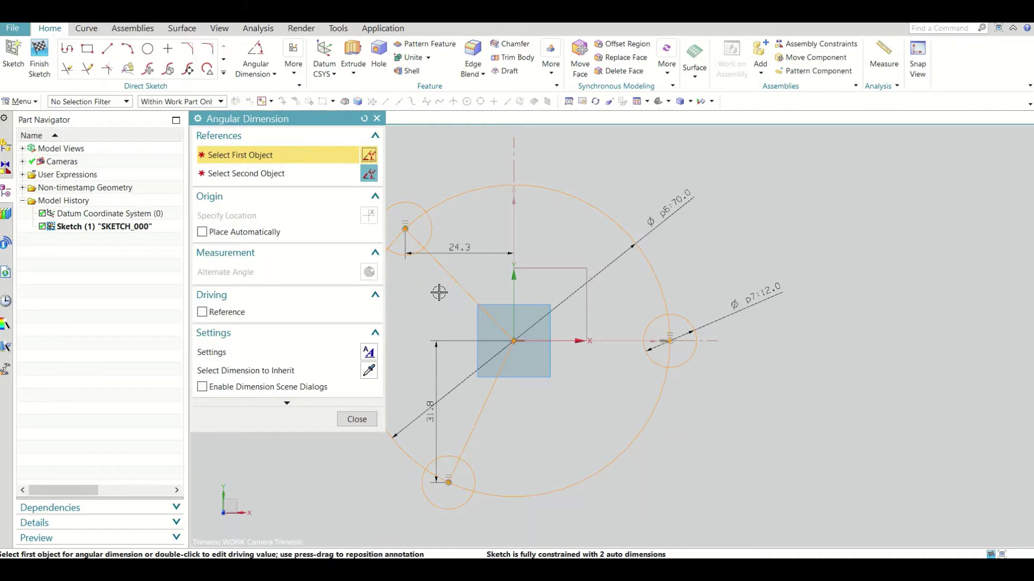
{"action": "left_click", "coordinate": [454, 283]}
{"action": "left_click", "coordinate": [477, 406]}
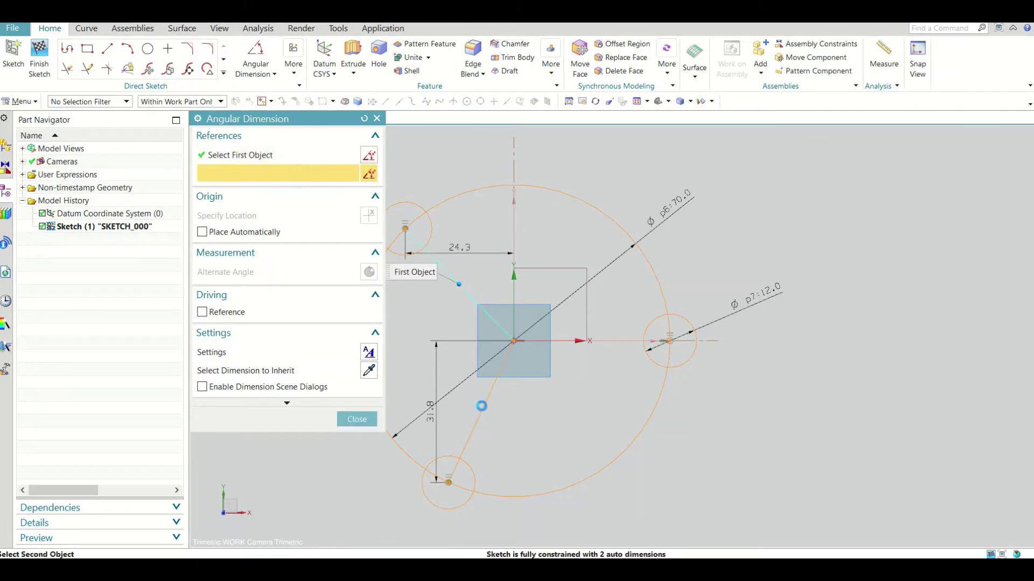
{"action": "left_click", "coordinate": [433, 355]}
{"action": "type", "text": "12"}
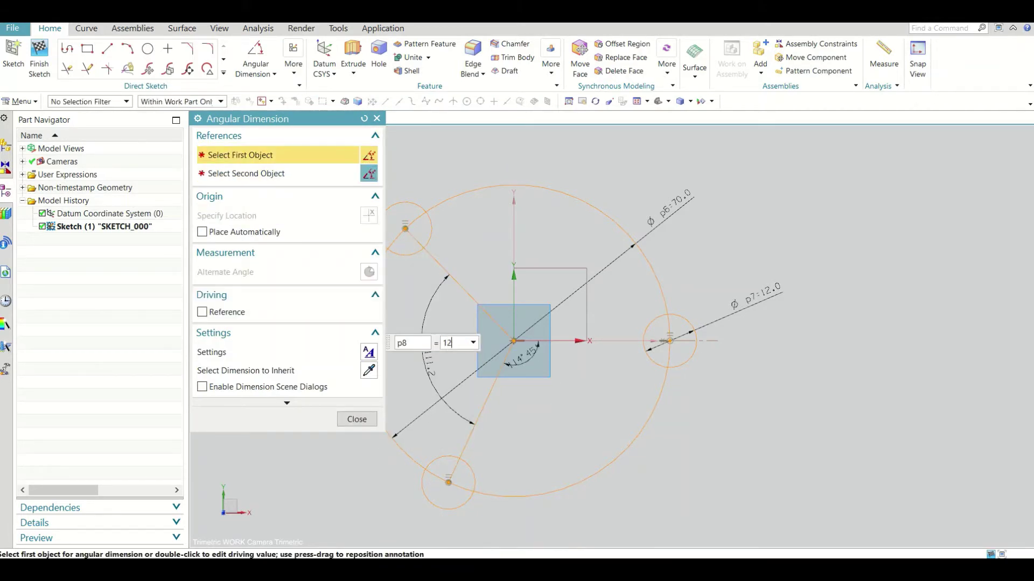
{"action": "type", "text": "0"}
{"action": "key", "text": "Return"}
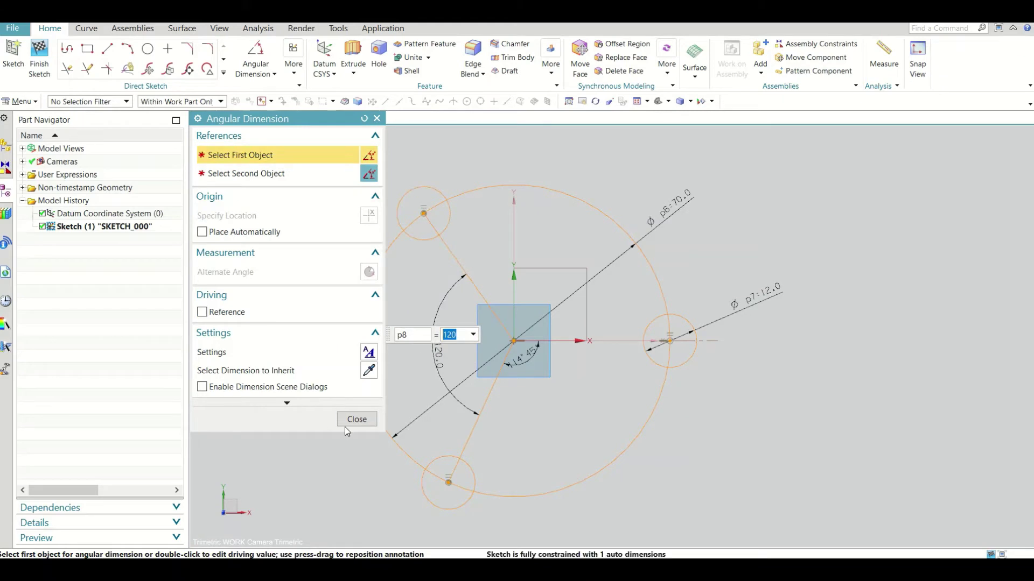
{"action": "left_click", "coordinate": [356, 419]}
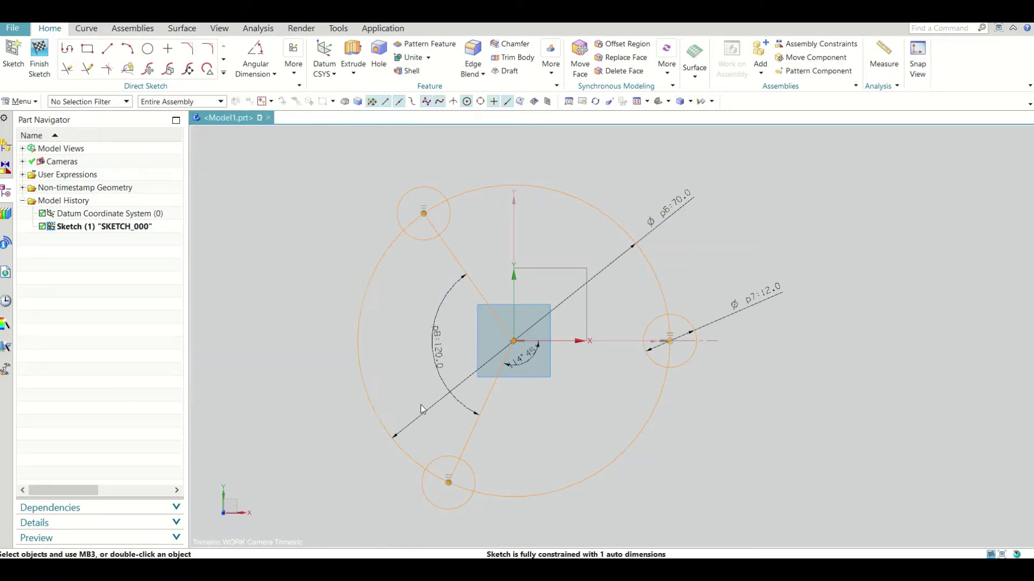
Step: Dimension the upper radial line to the horizontal axis as 120°
{"action": "left_click", "coordinate": [461, 259]}
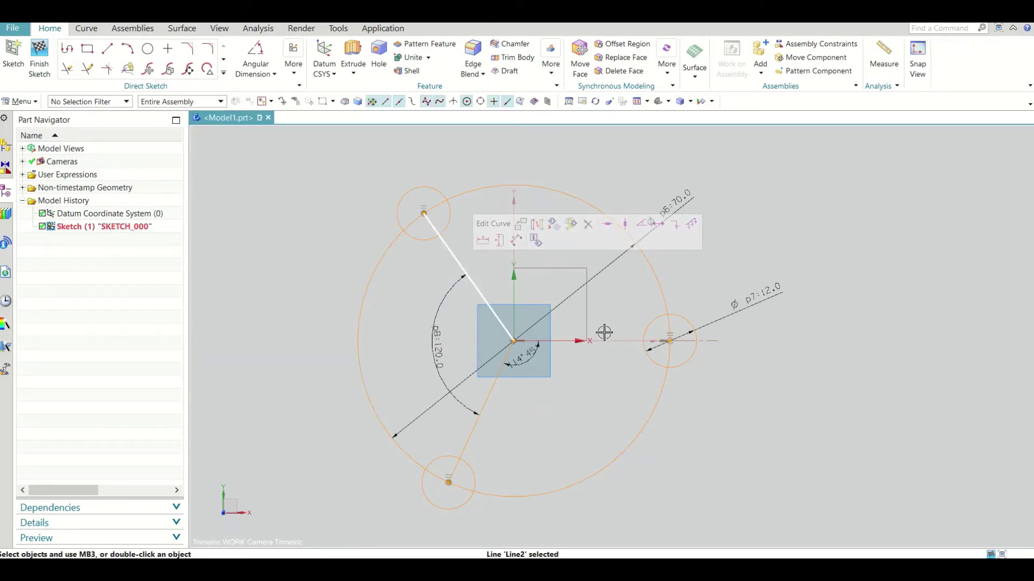
{"action": "left_click", "coordinate": [579, 342]}
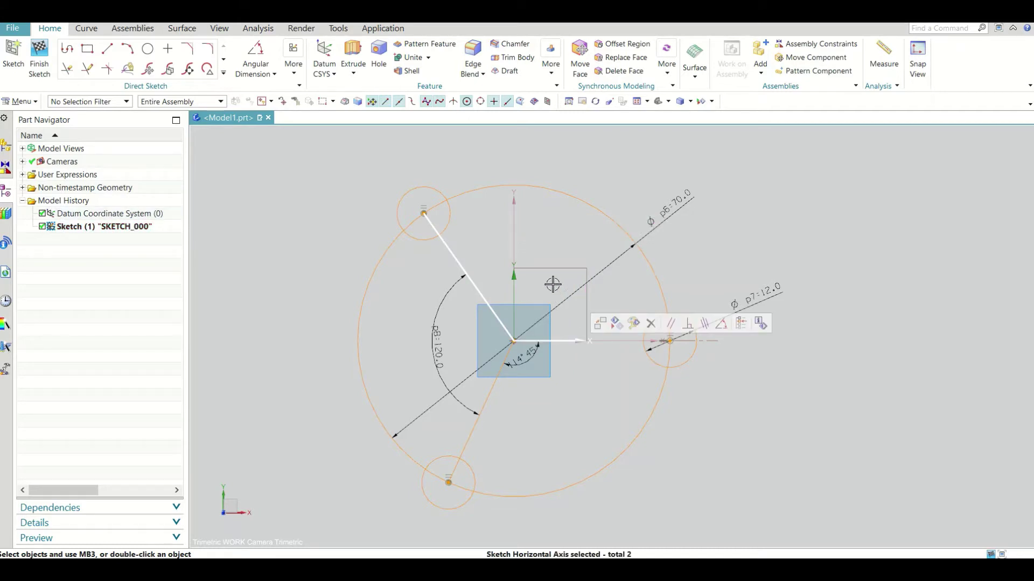
{"action": "left_click", "coordinate": [257, 57]}
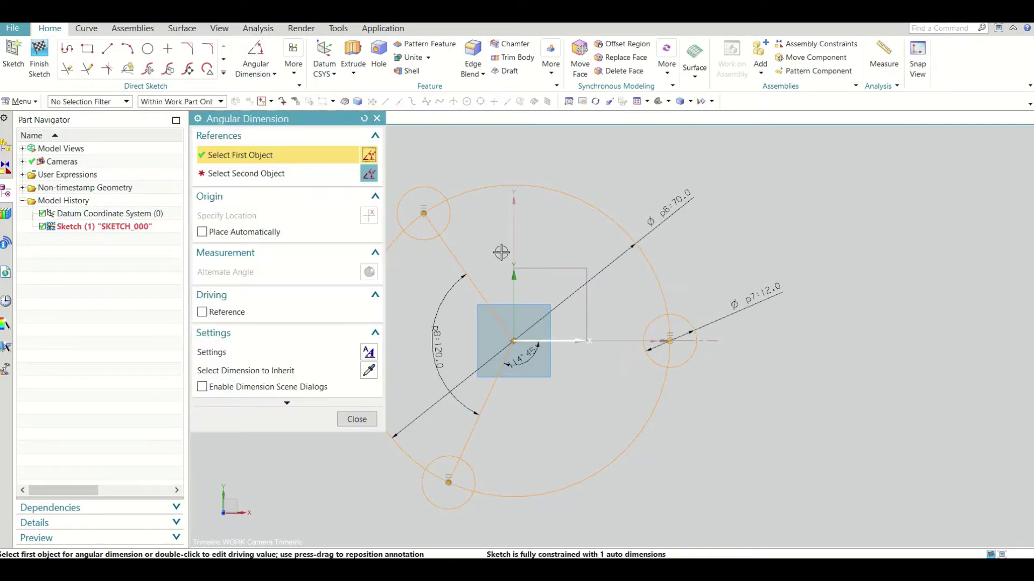
{"action": "left_click", "coordinate": [490, 307]}
{"action": "left_click", "coordinate": [530, 341]}
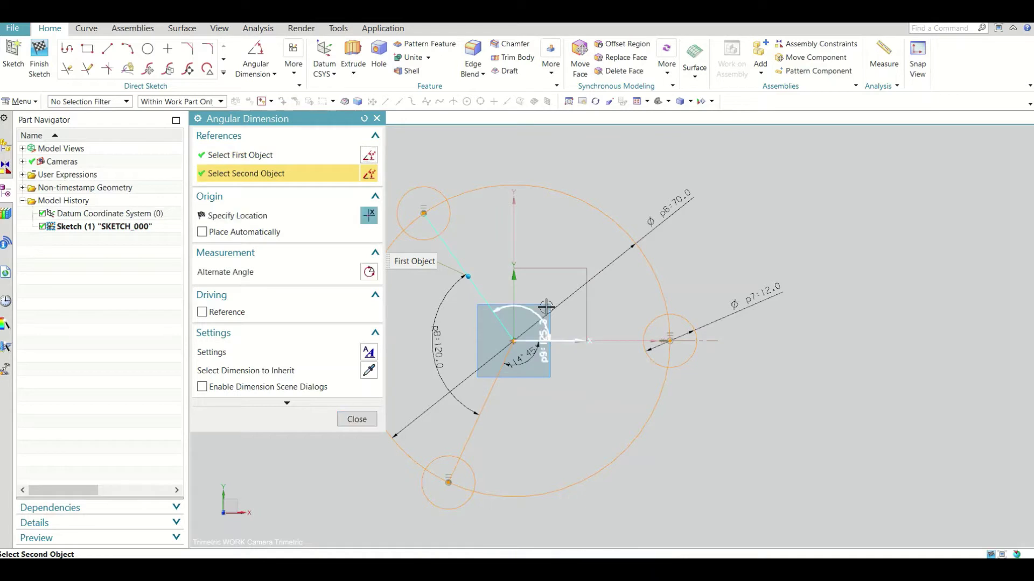
{"action": "left_click", "coordinate": [542, 296]}
{"action": "type", "text": "120"}
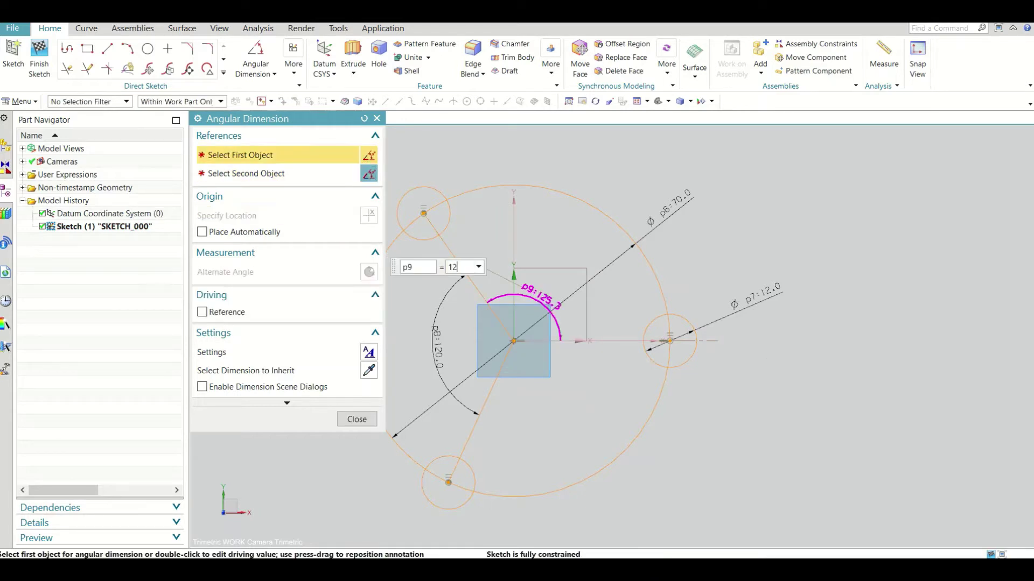
{"action": "left_click", "coordinate": [356, 420]}
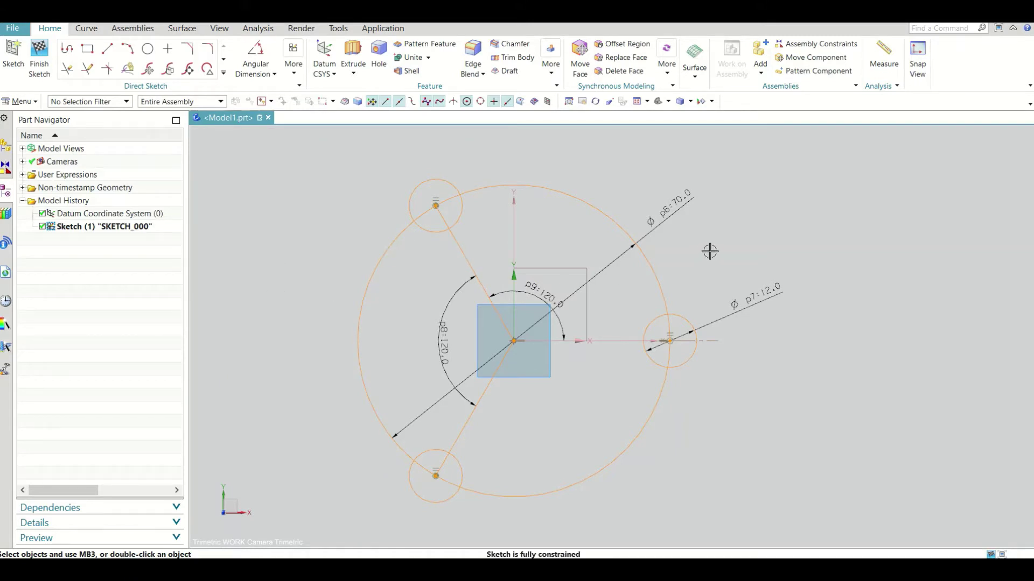
Step: Convert the upper and lower radial lines and the 70 mm circle to reference geometry
{"action": "left_click", "coordinate": [471, 262]}
{"action": "right_click", "coordinate": [471, 262]}
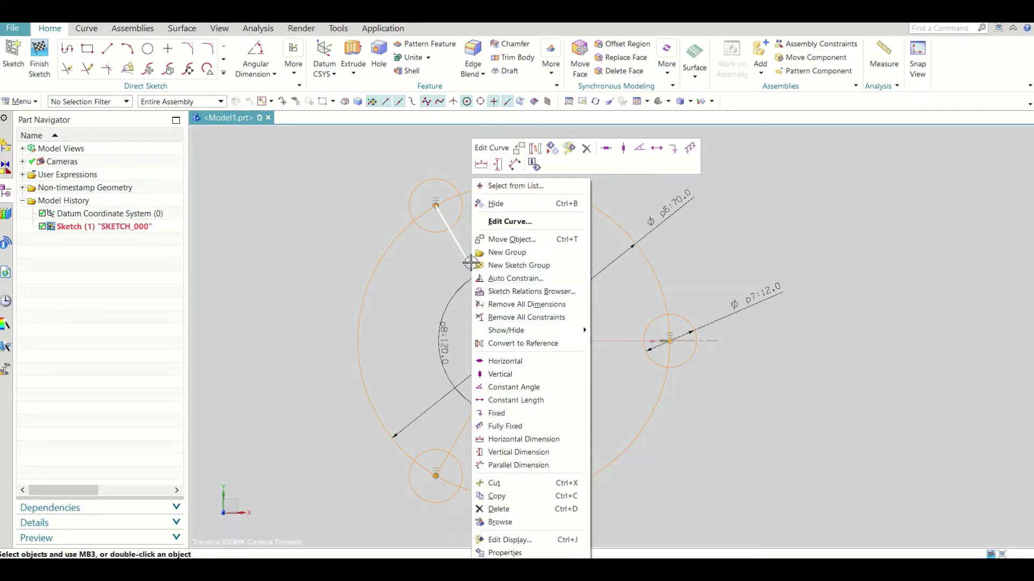
{"action": "left_click", "coordinate": [523, 343]}
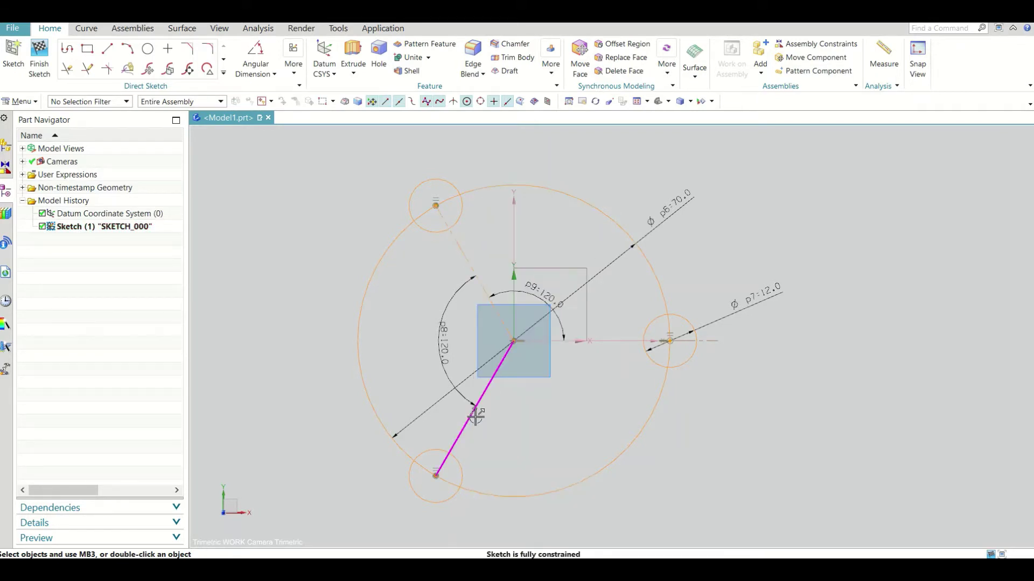
{"action": "left_click", "coordinate": [476, 416]}
{"action": "right_click", "coordinate": [475, 416]}
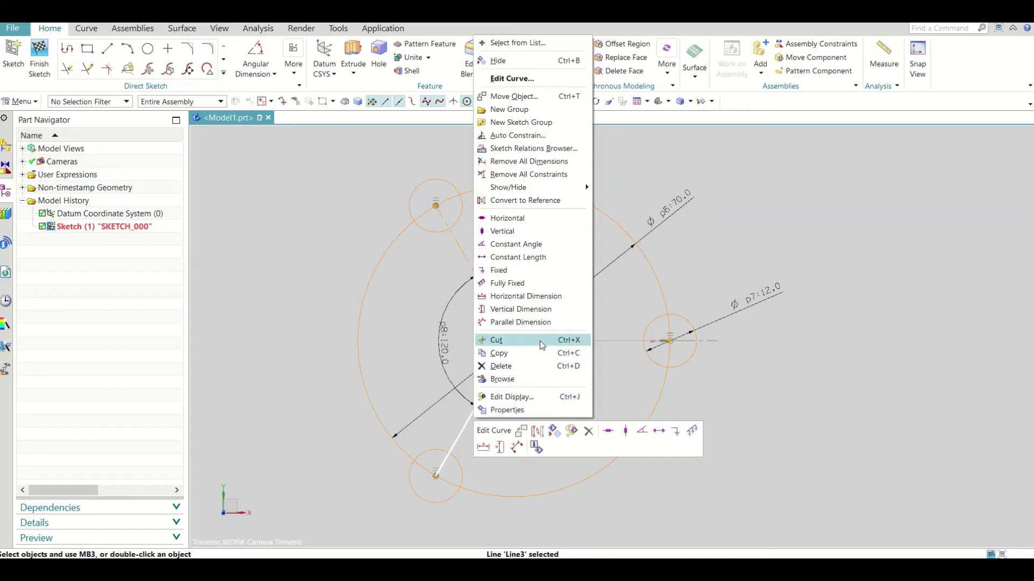
{"action": "left_click", "coordinate": [546, 201]}
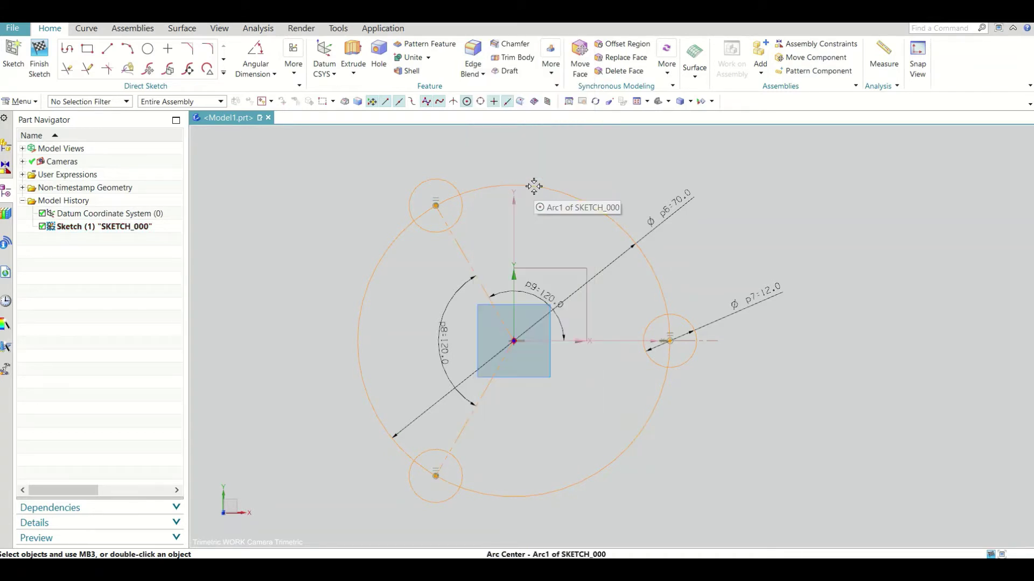
{"action": "right_click", "coordinate": [533, 186]}
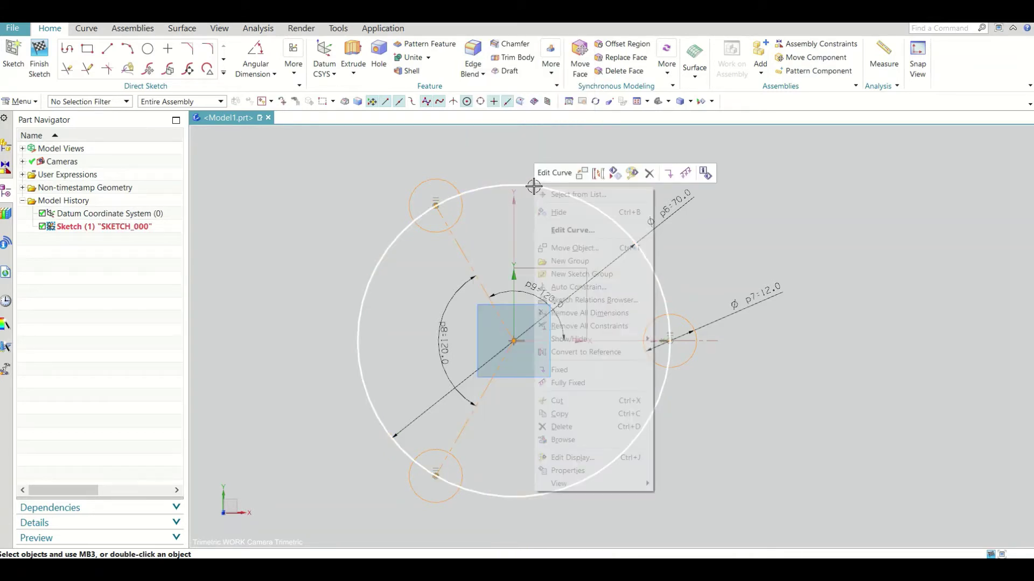
{"action": "left_click", "coordinate": [597, 353]}
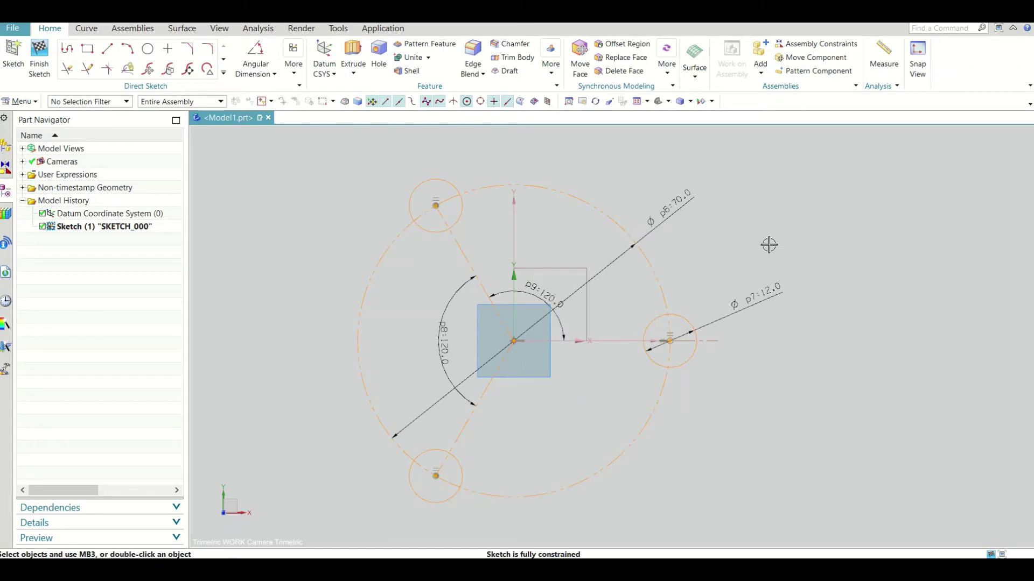
{"action": "left_click", "coordinate": [769, 245]}
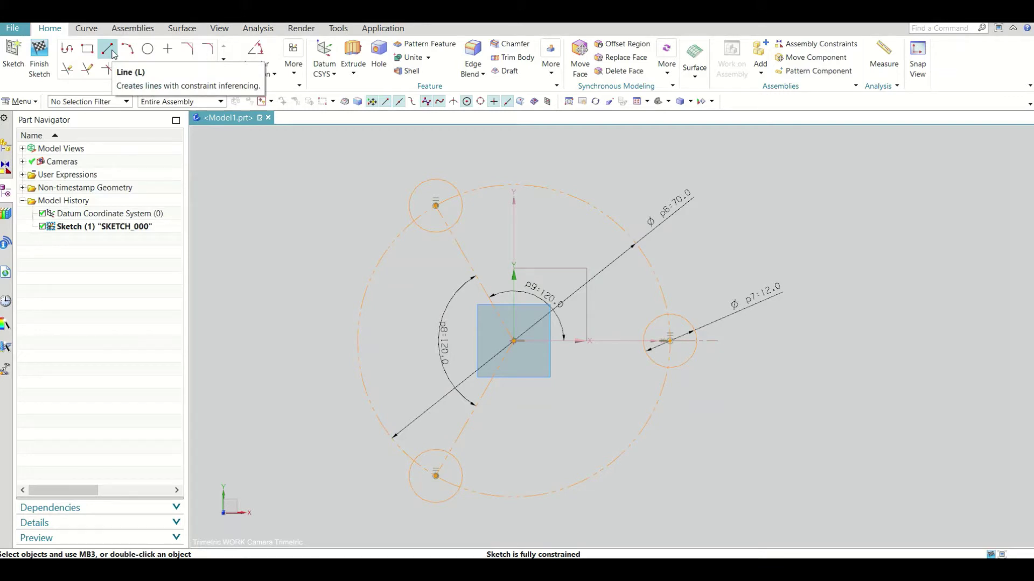
Step: Draw two lines off the upper-left lobe circle, one 13 long
{"action": "left_click", "coordinate": [109, 50]}
{"action": "left_click", "coordinate": [457, 188]}
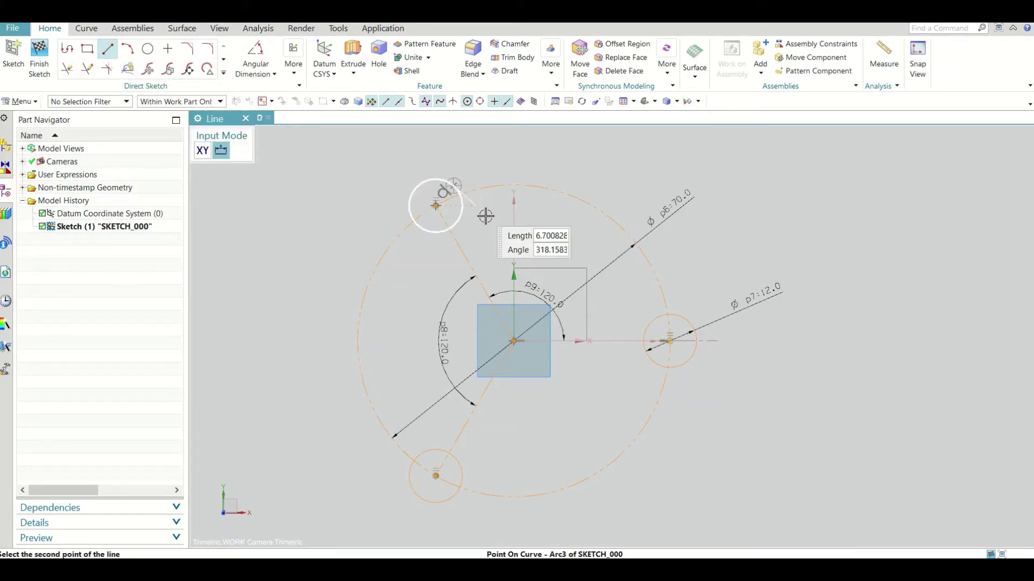
{"action": "type", "text": "13"}
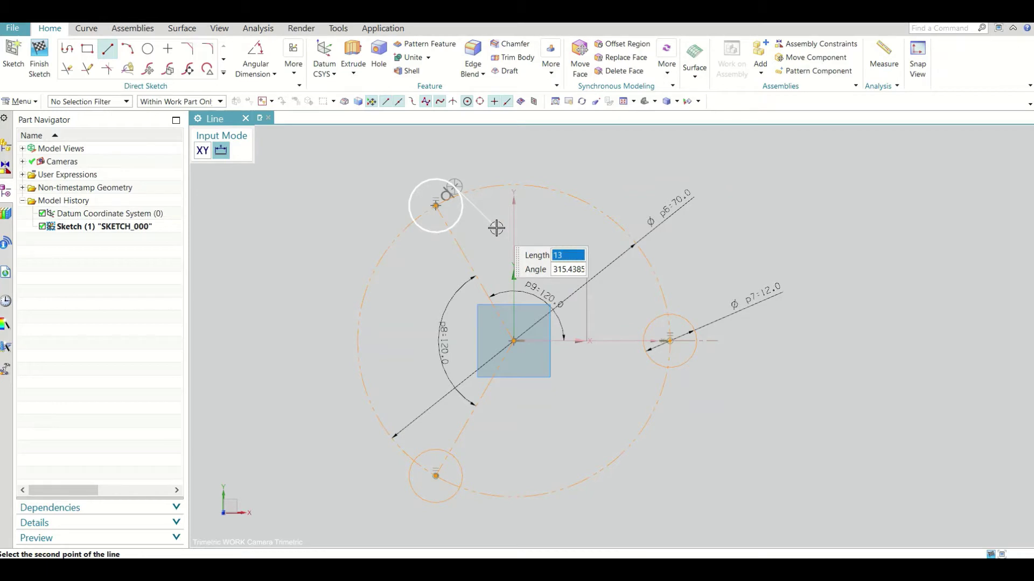
{"action": "key", "text": "Return"}
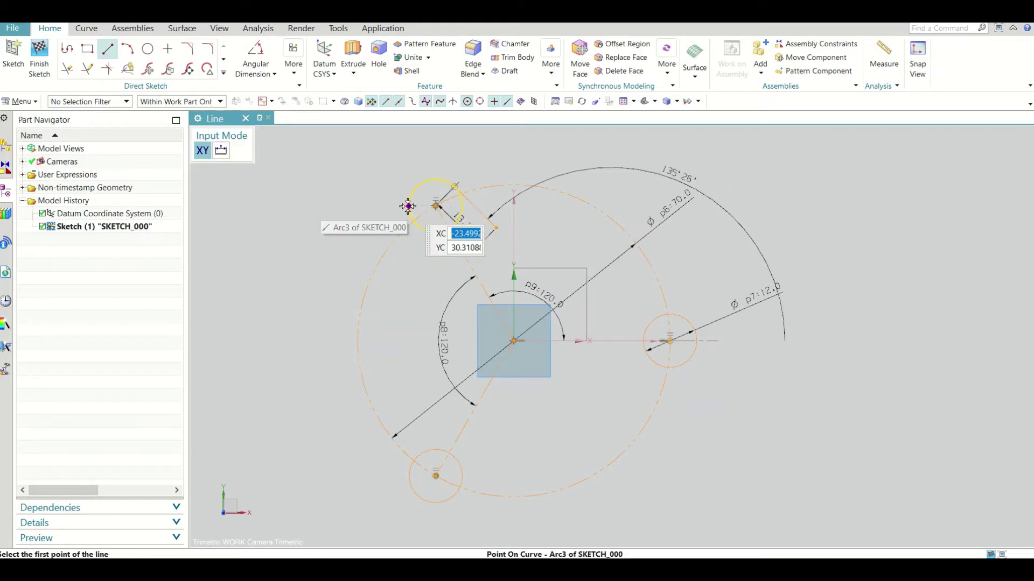
{"action": "left_click", "coordinate": [407, 206]}
{"action": "left_click", "coordinate": [416, 273]}
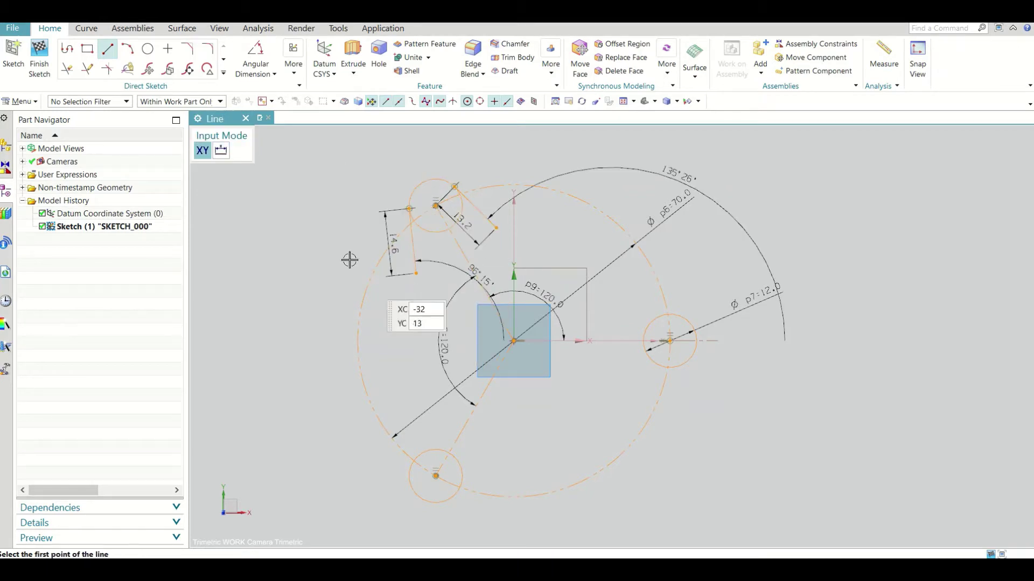
{"action": "left_click", "coordinate": [246, 118]}
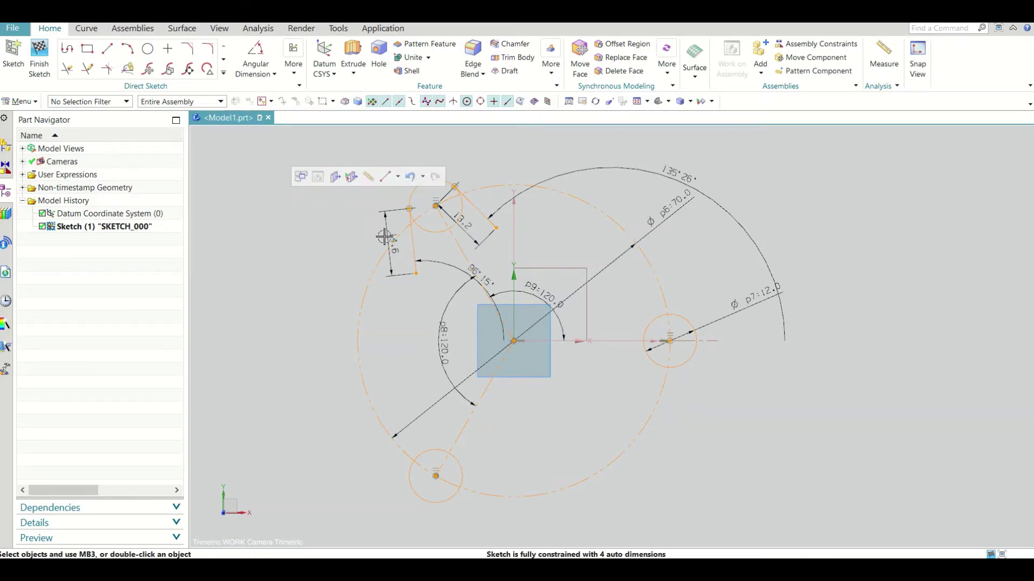
Step: Draw two lines off the right lobe circle, 15 and 22 long
{"action": "left_click", "coordinate": [115, 55]}
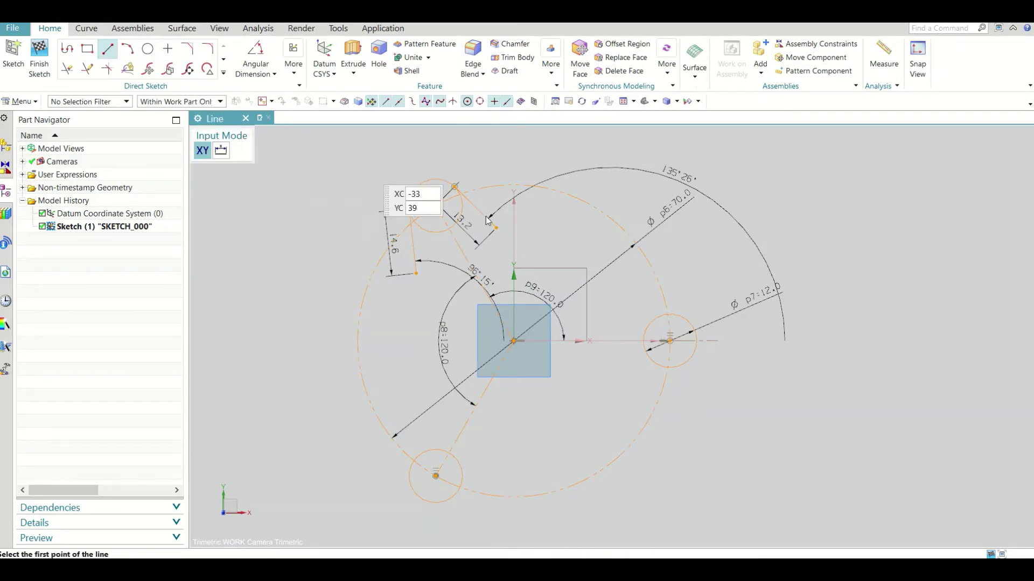
{"action": "left_click", "coordinate": [680, 314]}
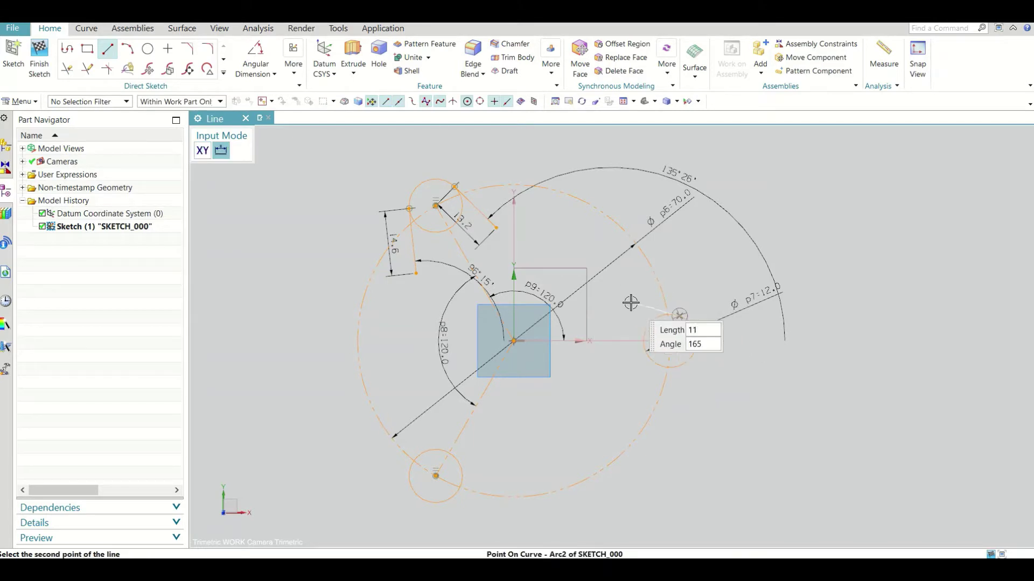
{"action": "type", "text": "15"}
{"action": "key", "text": "Return"}
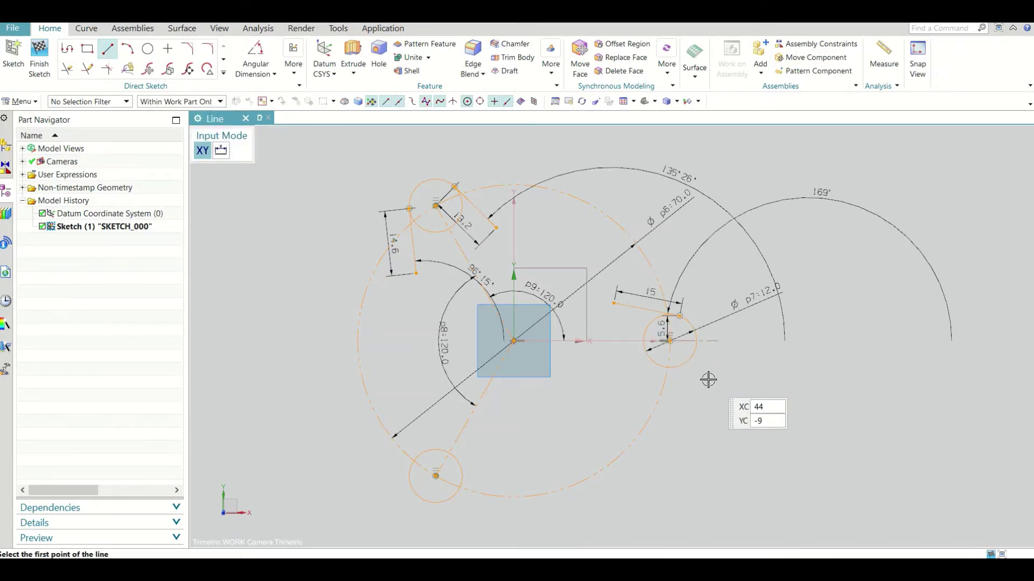
{"action": "left_click", "coordinate": [684, 364]}
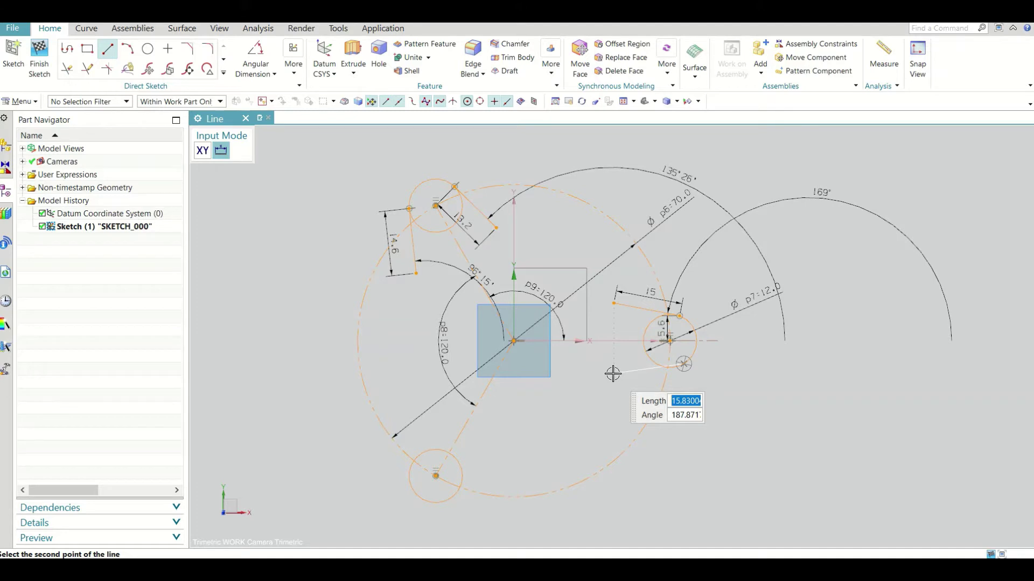
{"action": "left_click", "coordinate": [588, 379]}
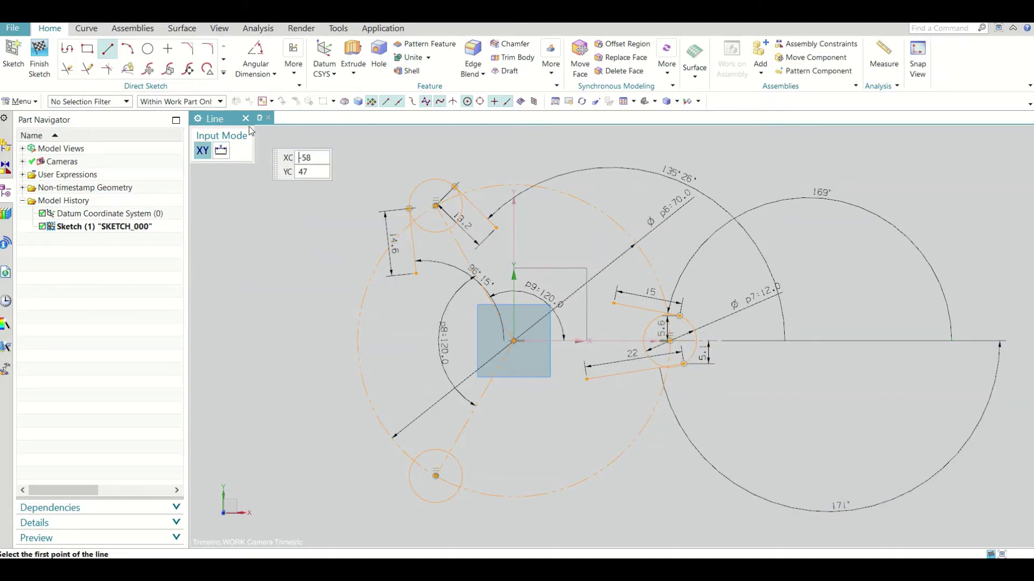
{"action": "key", "text": "Escape"}
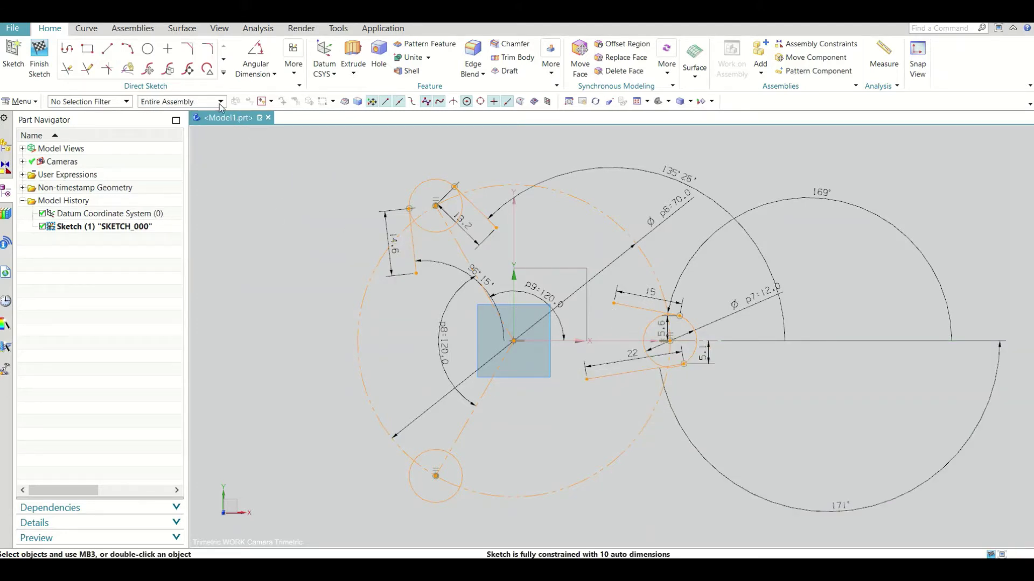
Step: Make the right lobe's two lines symmetric about the horizontal axis
{"action": "left_click", "coordinate": [294, 63]}
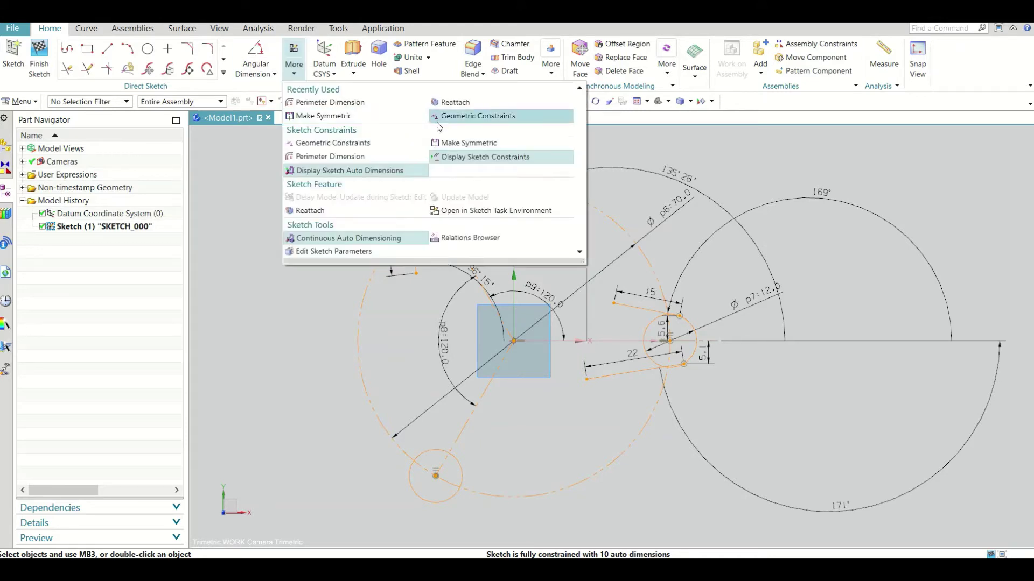
{"action": "left_click", "coordinate": [468, 114]}
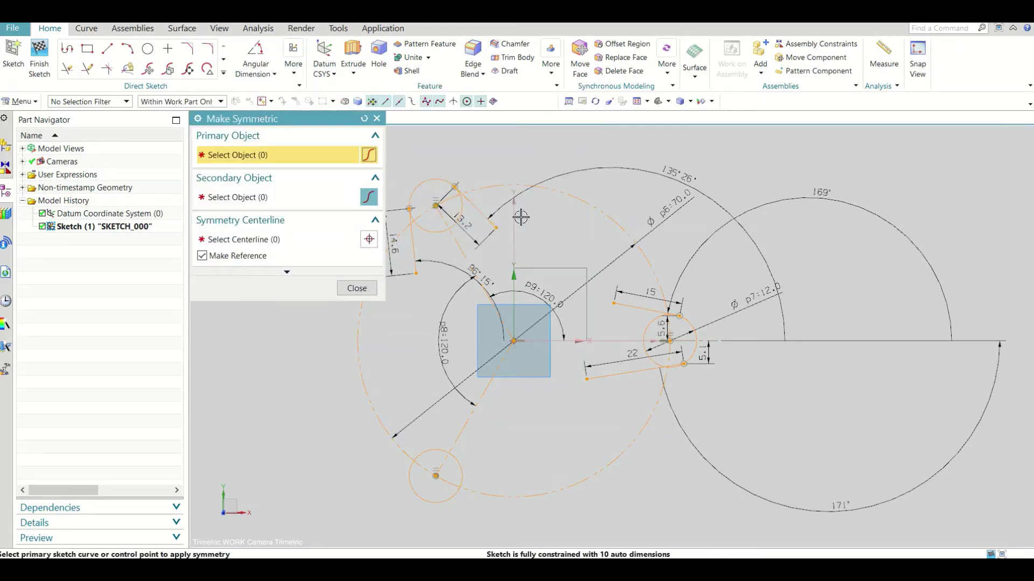
{"action": "left_click", "coordinate": [628, 305]}
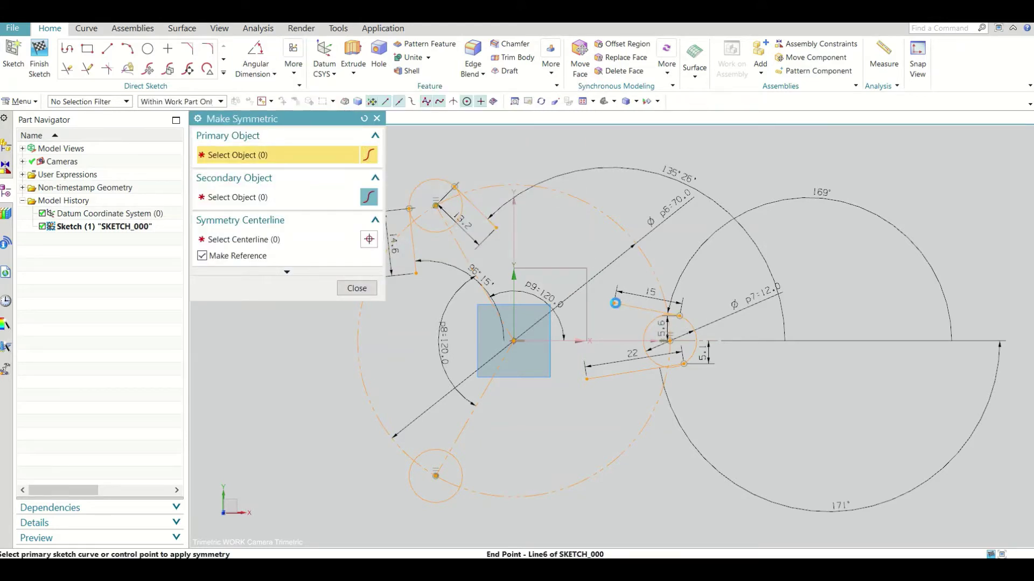
{"action": "left_click", "coordinate": [585, 373]}
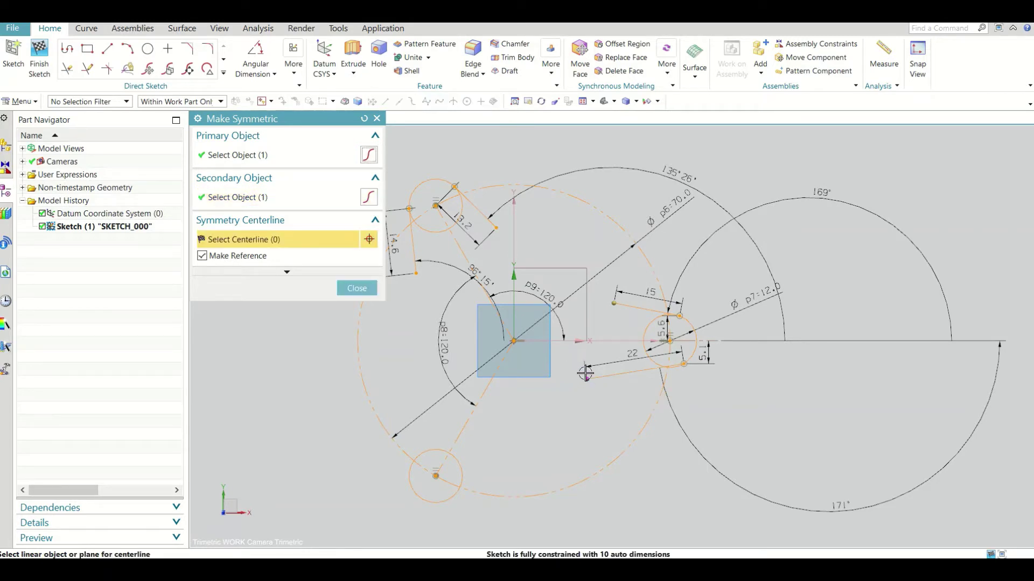
{"action": "left_click", "coordinate": [608, 344]}
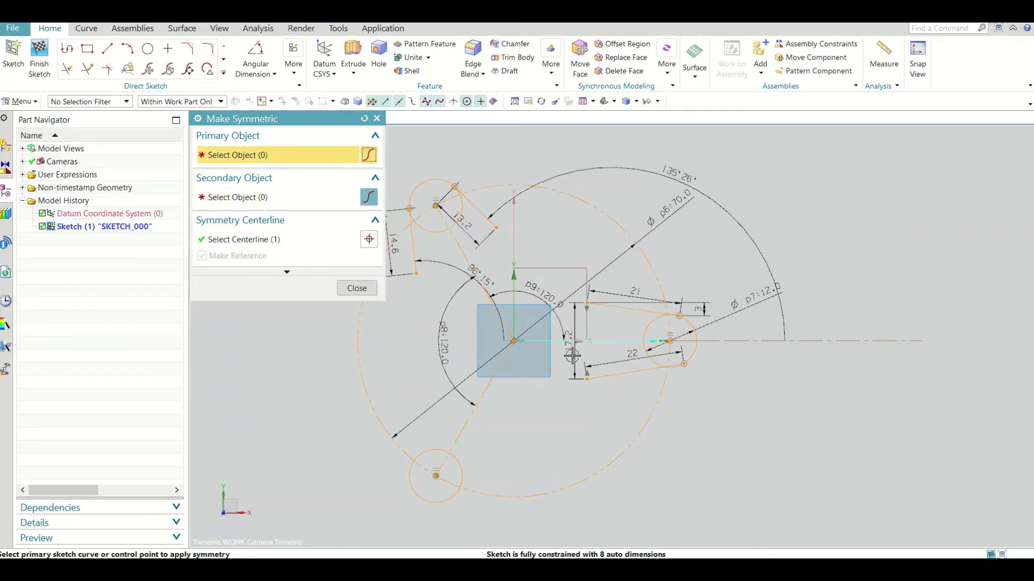
{"action": "left_click", "coordinate": [357, 289]}
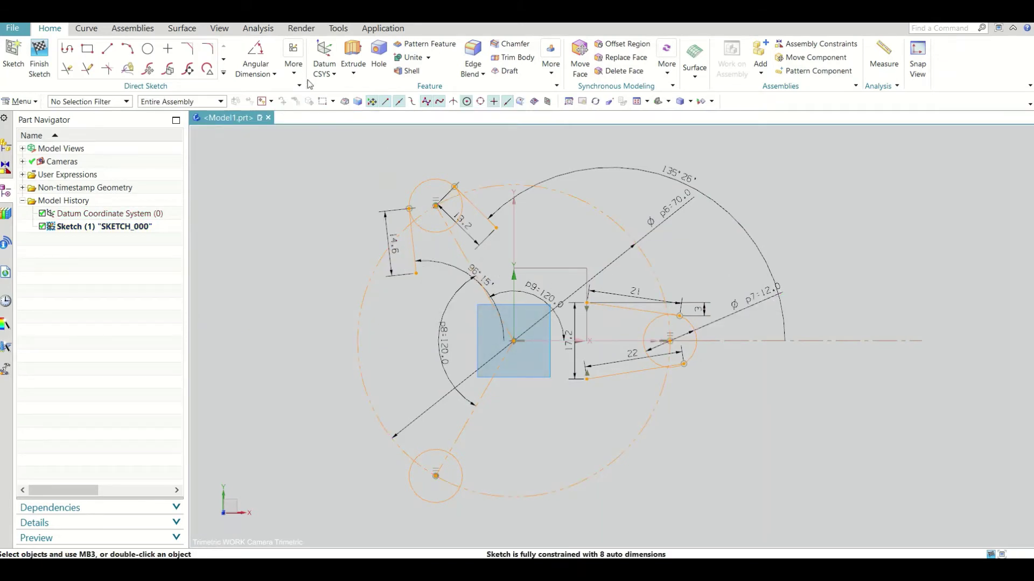
Step: Make the upper-left lobe's two lines symmetric about its diagonal reference line
{"action": "left_click", "coordinate": [294, 64]}
{"action": "left_click", "coordinate": [366, 117]}
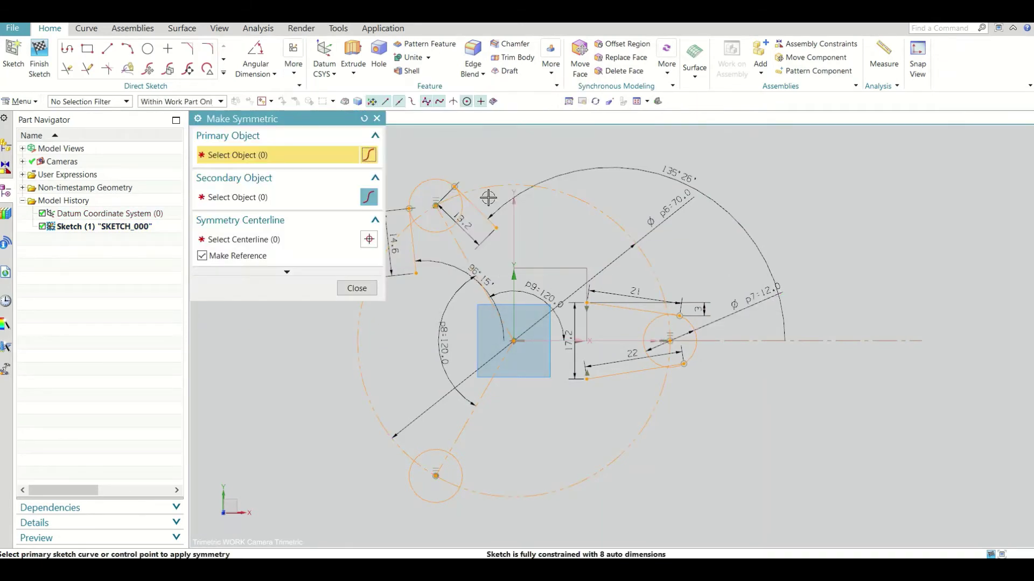
{"action": "left_click", "coordinate": [496, 228]}
{"action": "left_click", "coordinate": [560, 238]}
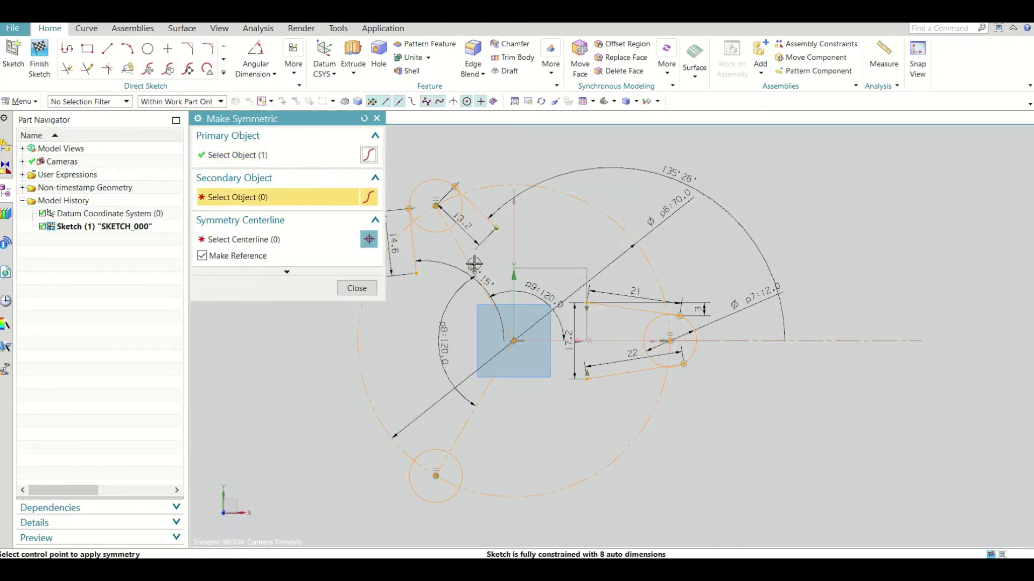
{"action": "left_click", "coordinate": [417, 275]}
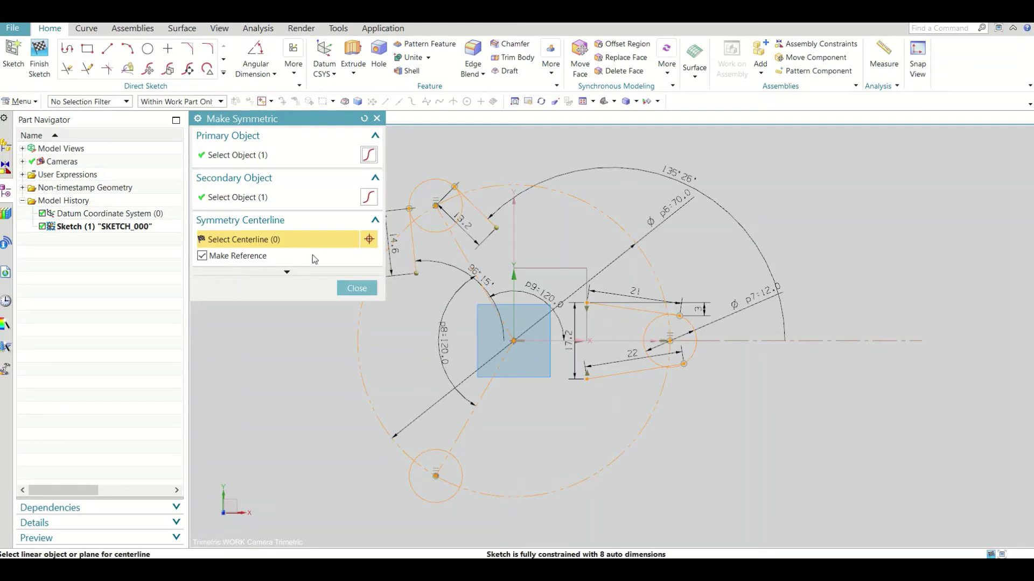
{"action": "left_click", "coordinate": [454, 240]}
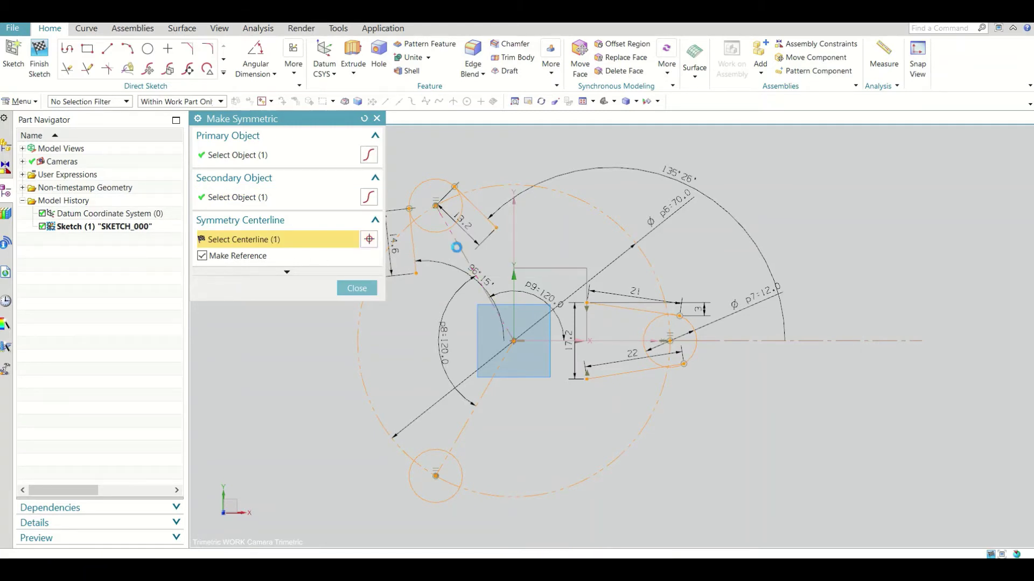
{"action": "left_click", "coordinate": [357, 289]}
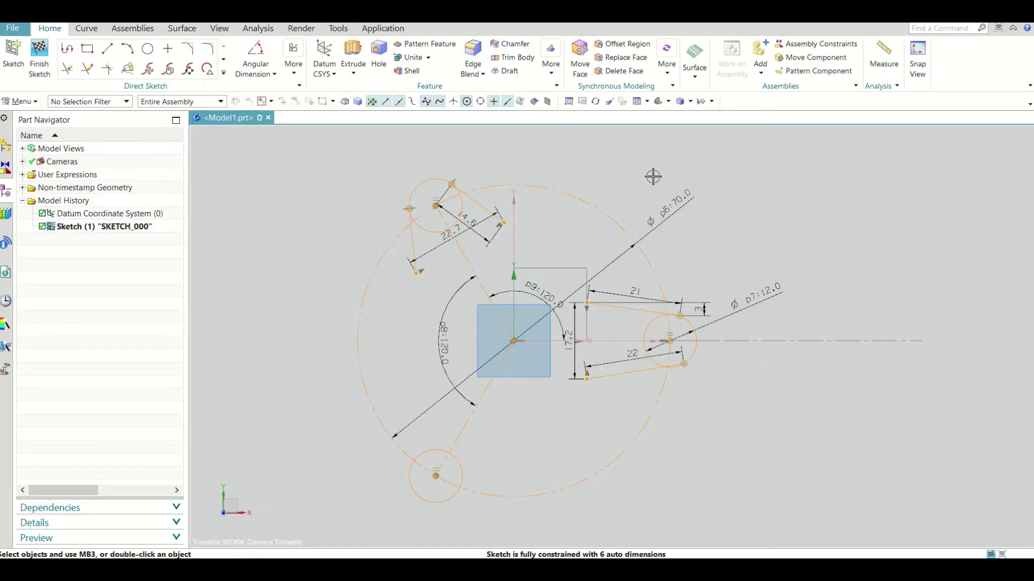
Step: Draw an R22 arc from the upper-left lobe line's end to the right lobe line
{"action": "left_click", "coordinate": [127, 48]}
{"action": "left_click", "coordinate": [505, 222]}
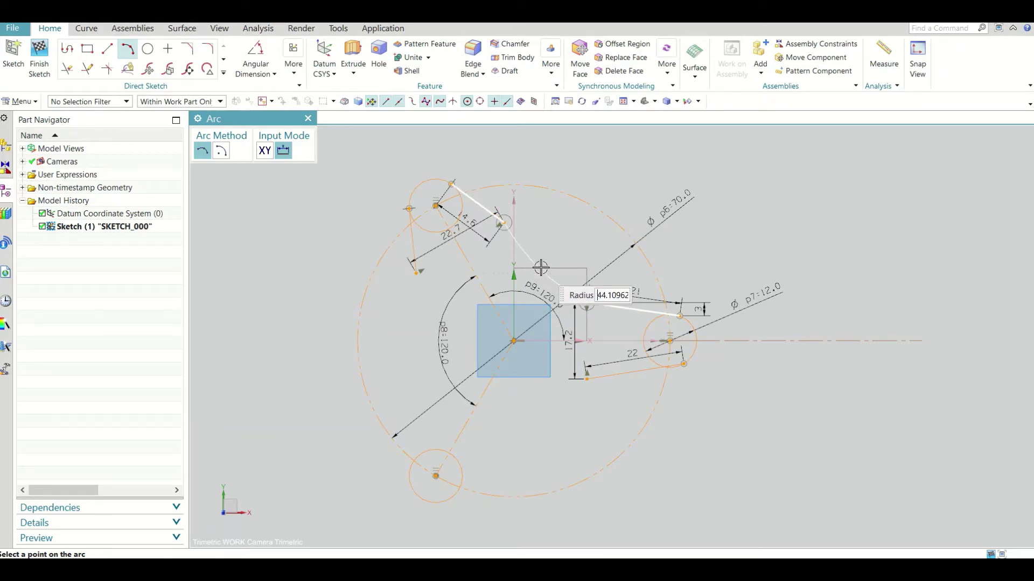
{"action": "type", "text": "22"}
{"action": "key", "text": "Return"}
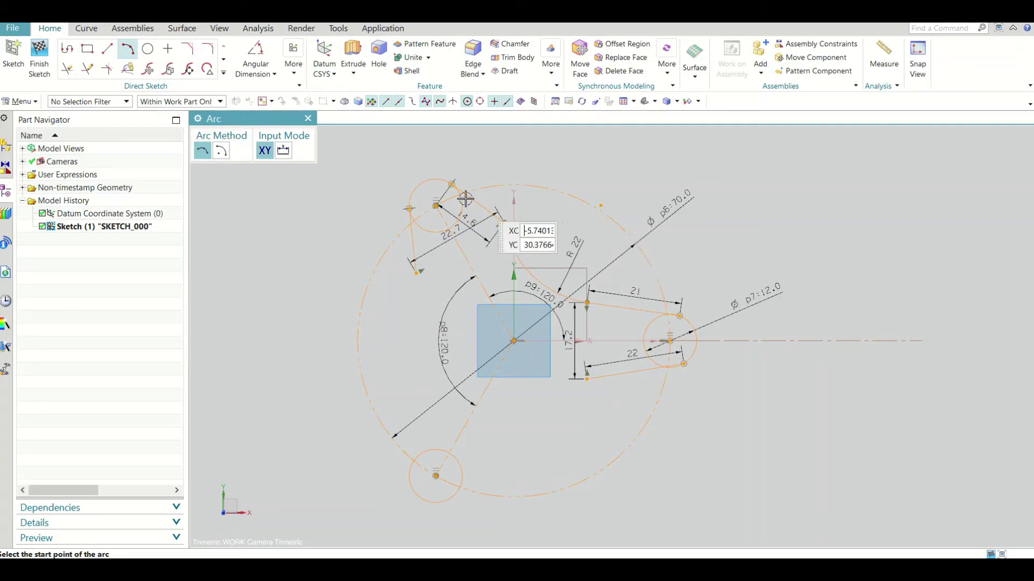
{"action": "left_click", "coordinate": [308, 119]}
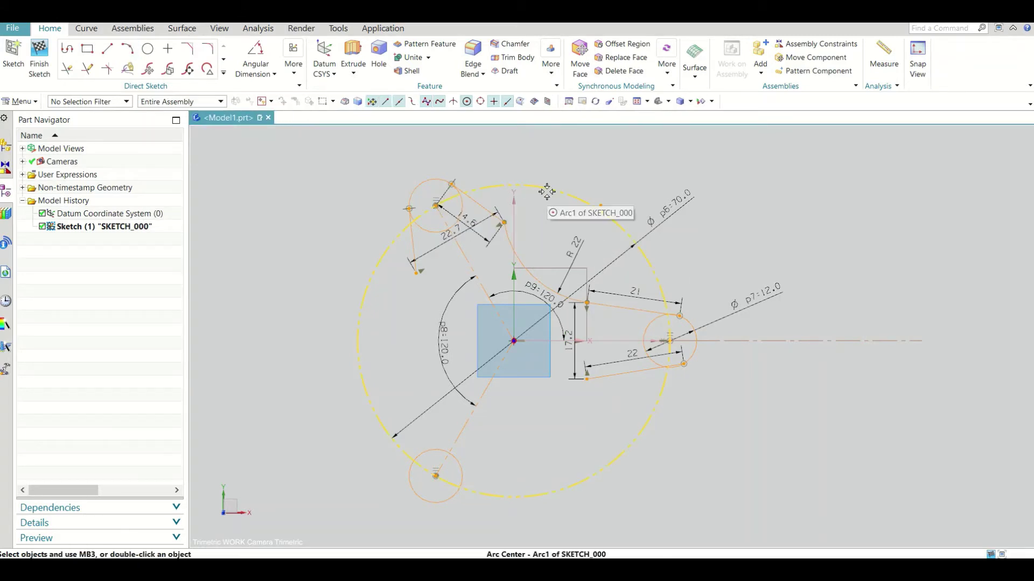
{"action": "scroll", "coordinate": [529, 225], "scroll_direction": "up", "scroll_amount": 2}
{"action": "double_click", "coordinate": [588, 256]}
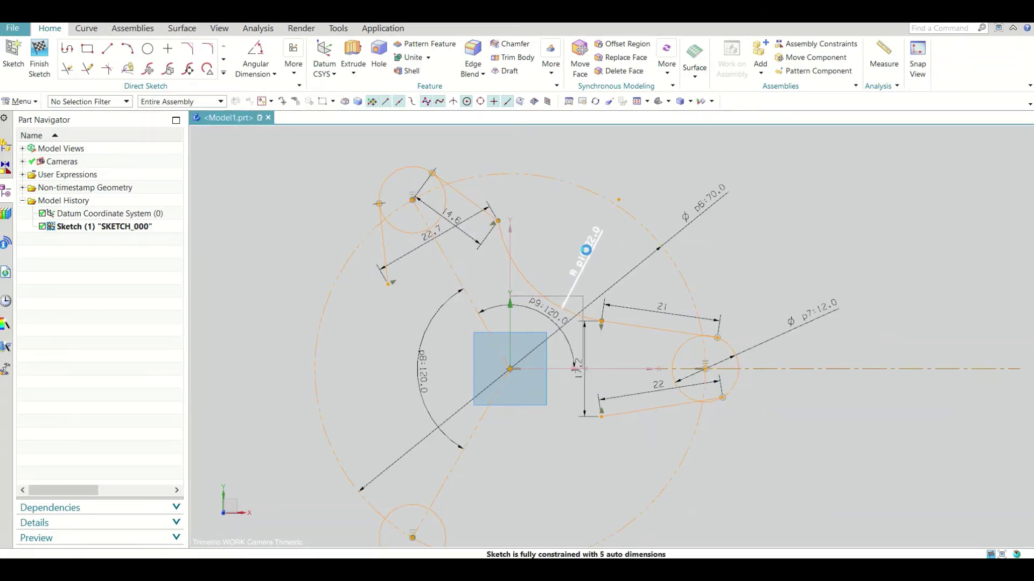
{"action": "type", "text": "22"}
{"action": "key", "text": "Return"}
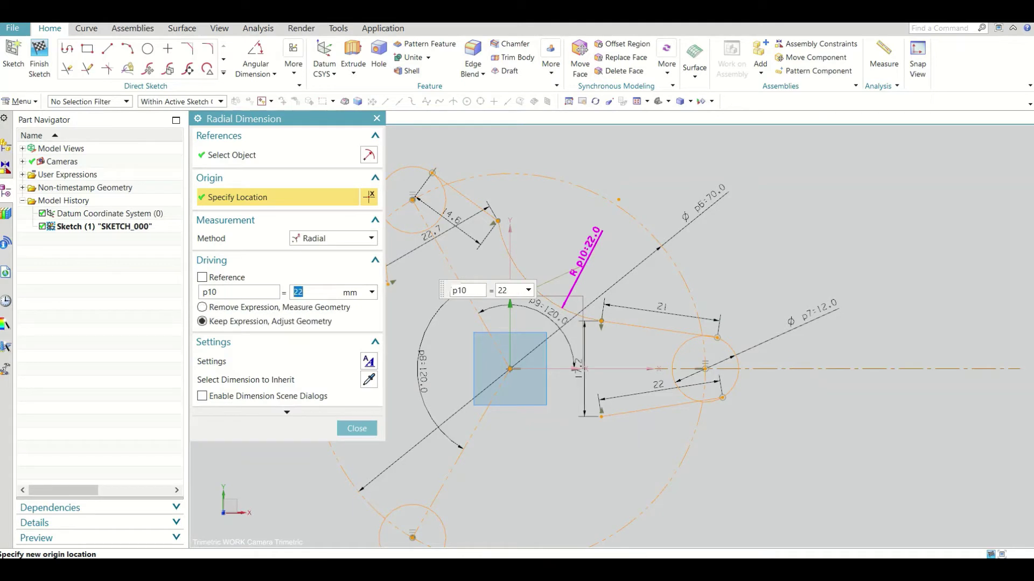
{"action": "left_click", "coordinate": [357, 428]}
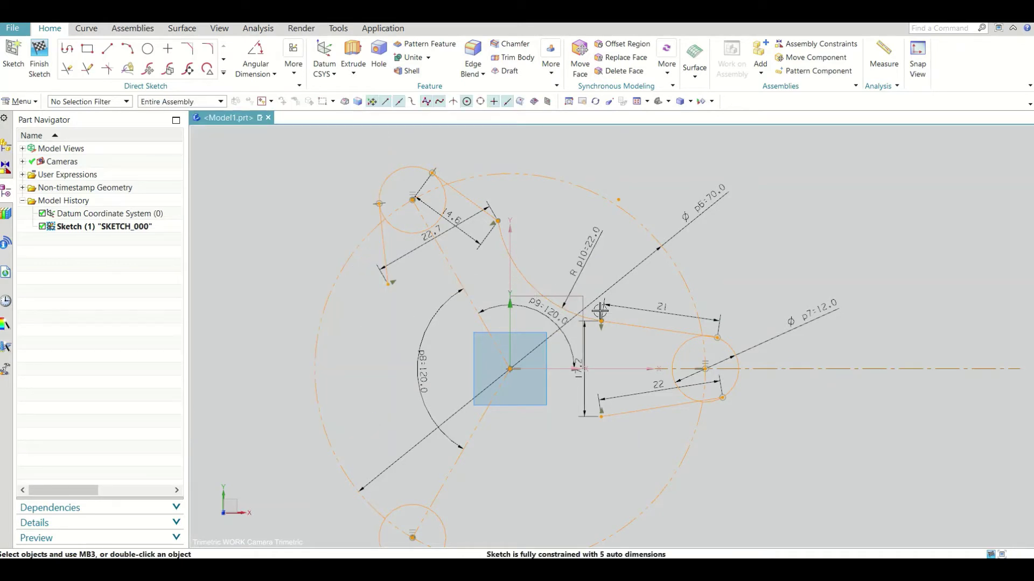
{"action": "left_click", "coordinate": [299, 76]}
Step: Apply a Tangent constraint between the upper-left lobe's inner line and the R22 arc
{"action": "left_click", "coordinate": [468, 116]}
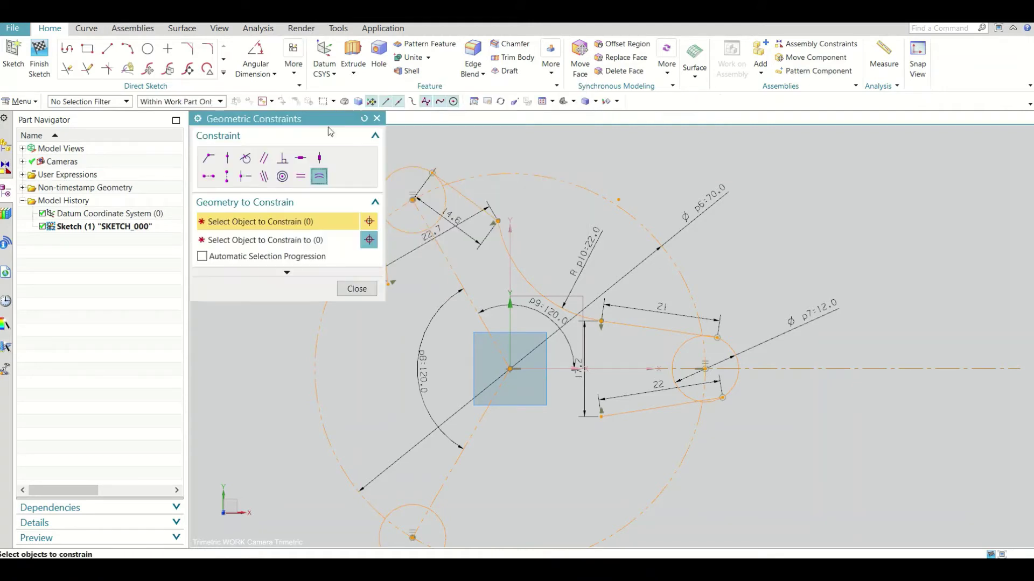
{"action": "left_click", "coordinate": [246, 159]}
{"action": "left_click", "coordinate": [488, 216]}
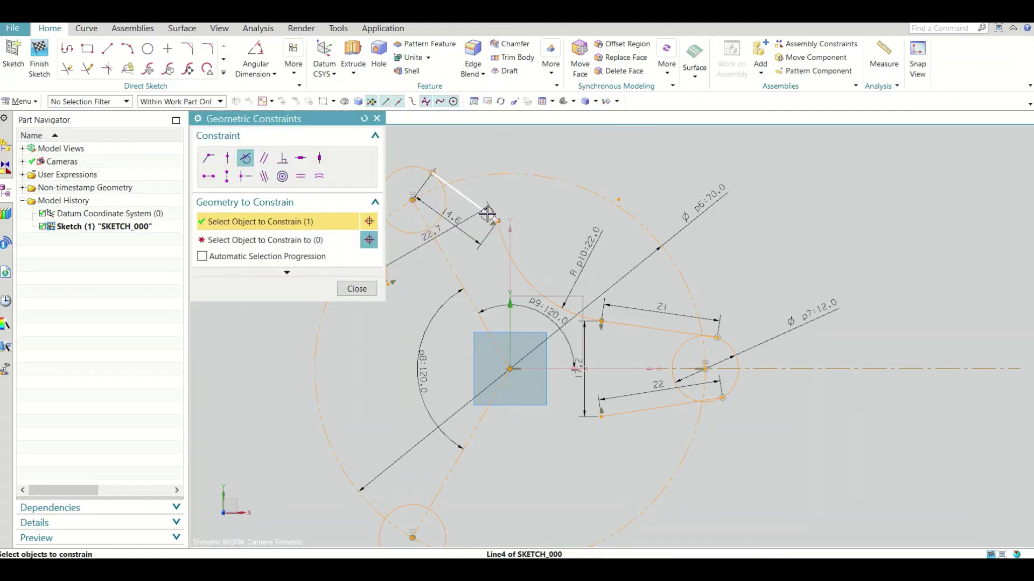
{"action": "left_click", "coordinate": [377, 249]}
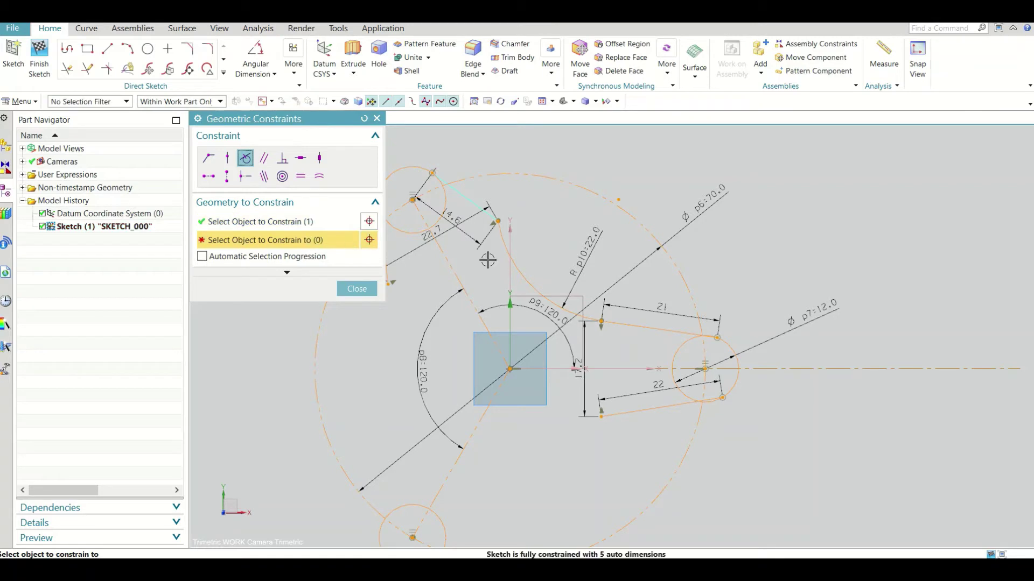
{"action": "left_click", "coordinate": [496, 243]}
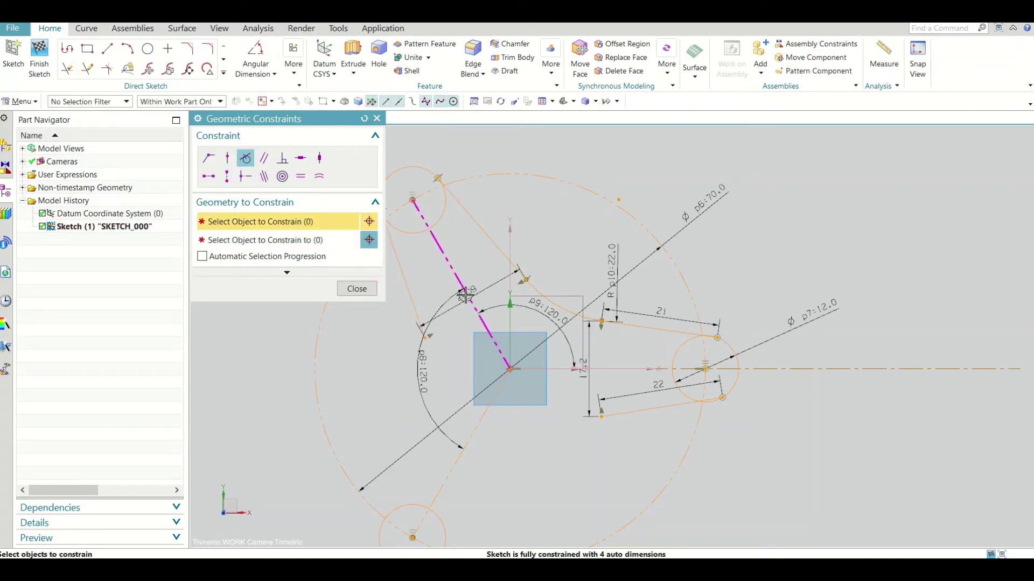
{"action": "left_click", "coordinate": [357, 289]}
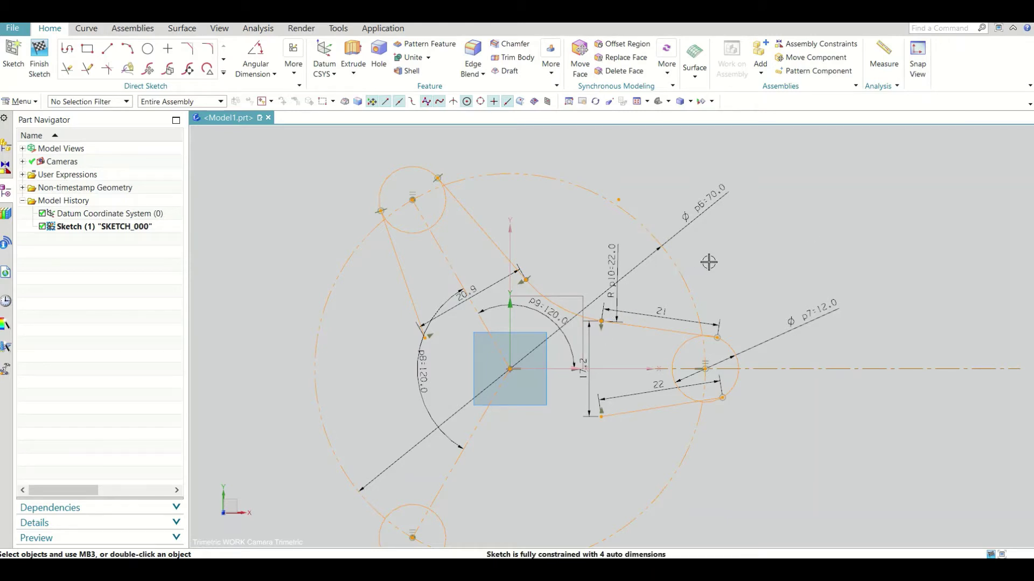
{"action": "middle_click_drag", "start_coordinate": [559, 264], "coordinate": [566, 229], "text": "shift"}
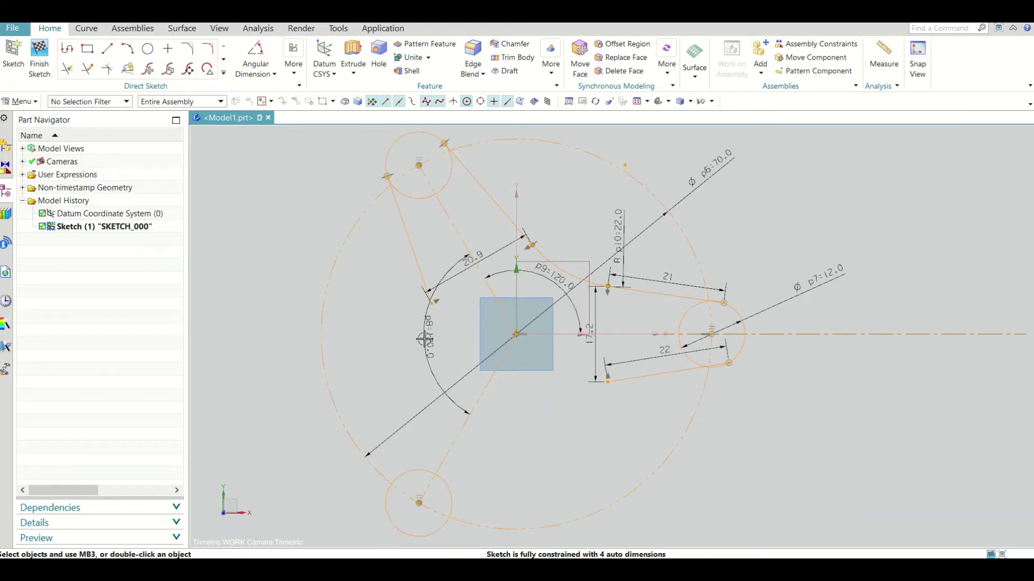
Step: Draw two lines from the lower-left lobe circle, 16 and 19.5 long
{"action": "left_click", "coordinate": [107, 52]}
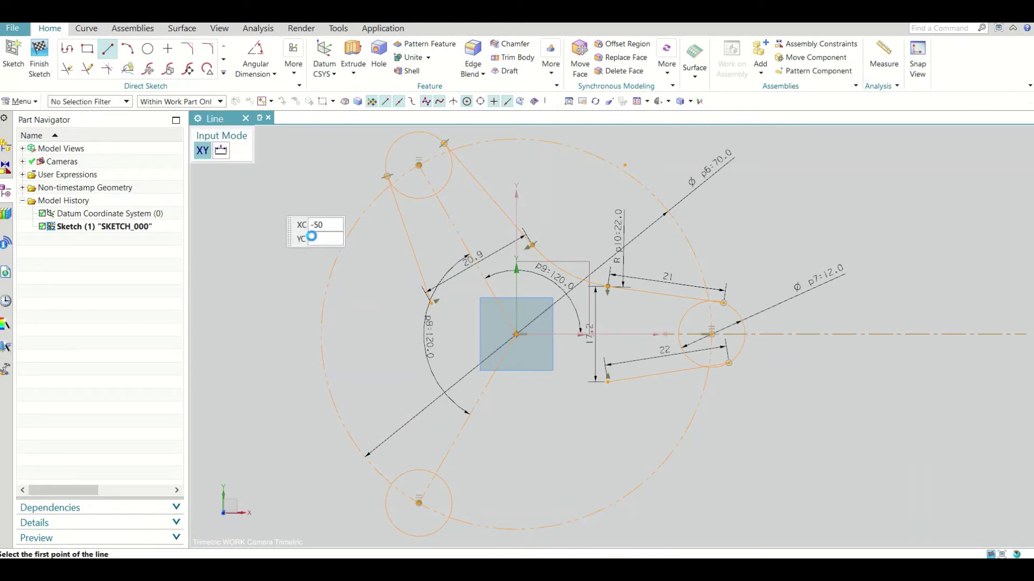
{"action": "left_click", "coordinate": [386, 501]}
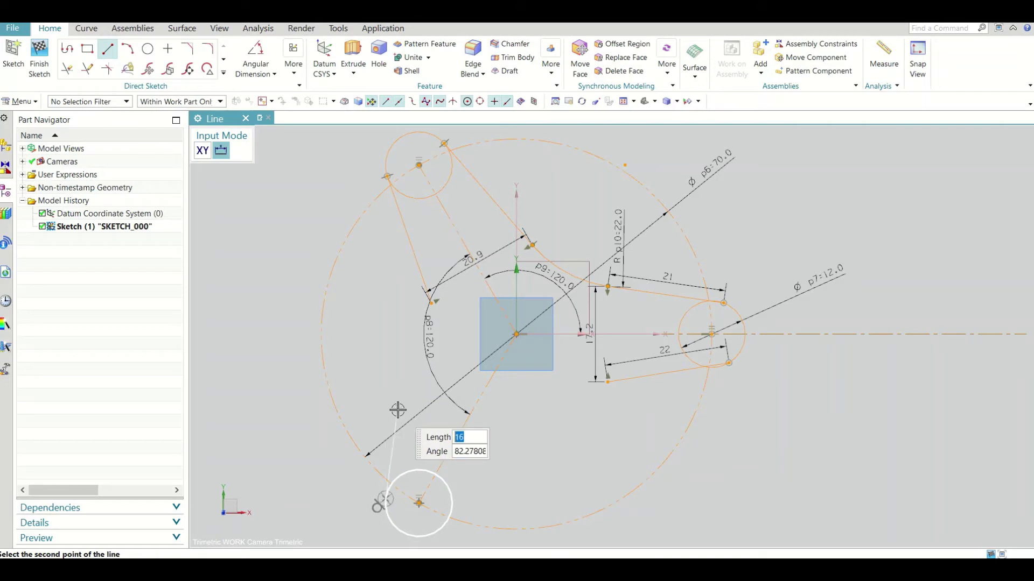
{"action": "key", "text": "Return"}
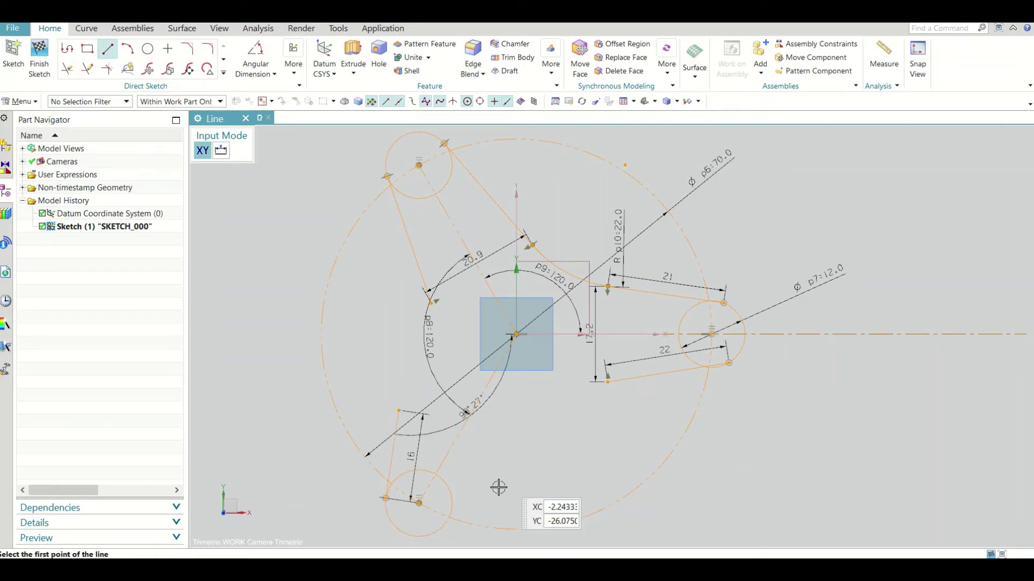
{"action": "left_click", "coordinate": [444, 528]}
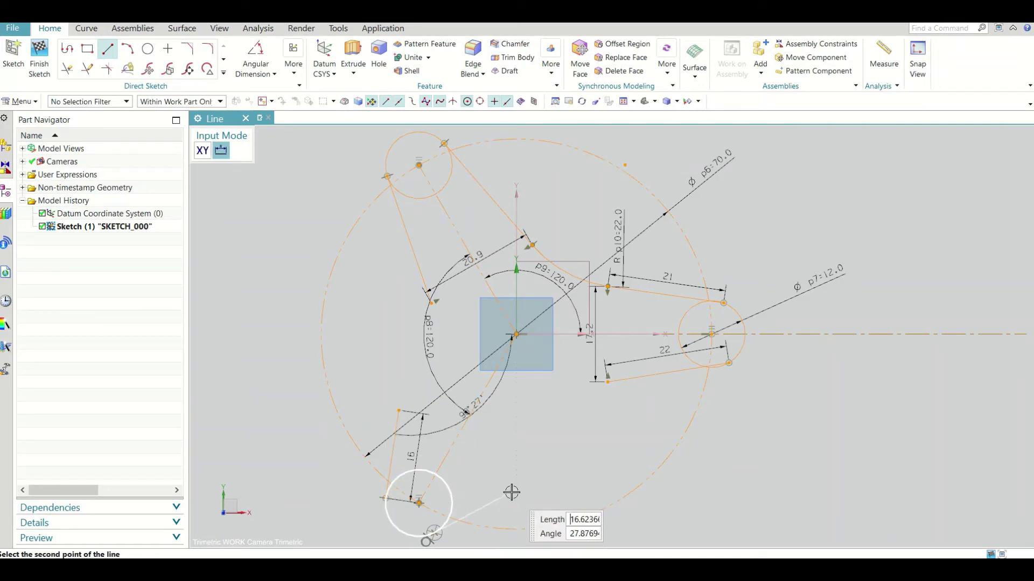
{"action": "type", "text": "19.5"}
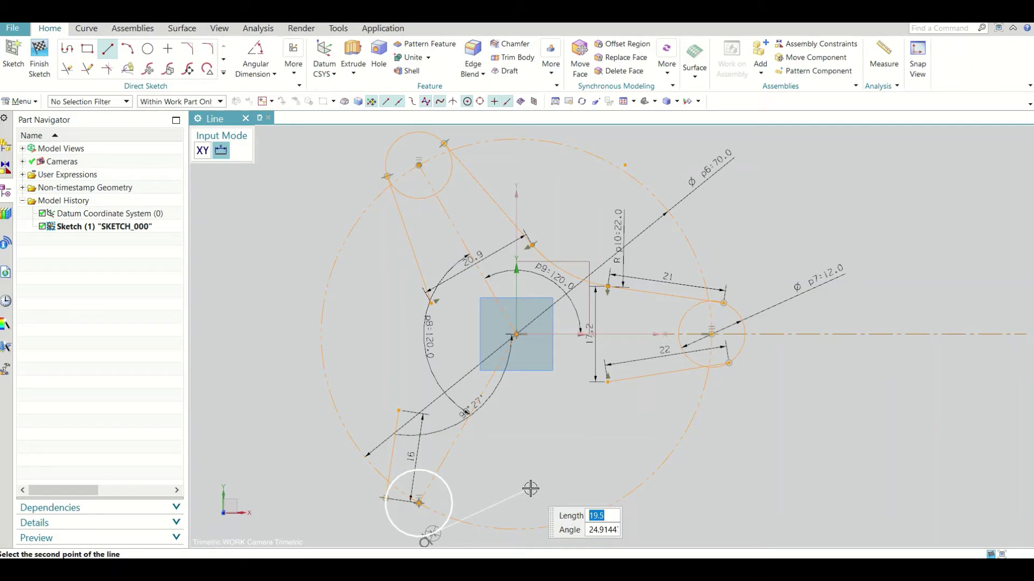
{"action": "key", "text": "Return"}
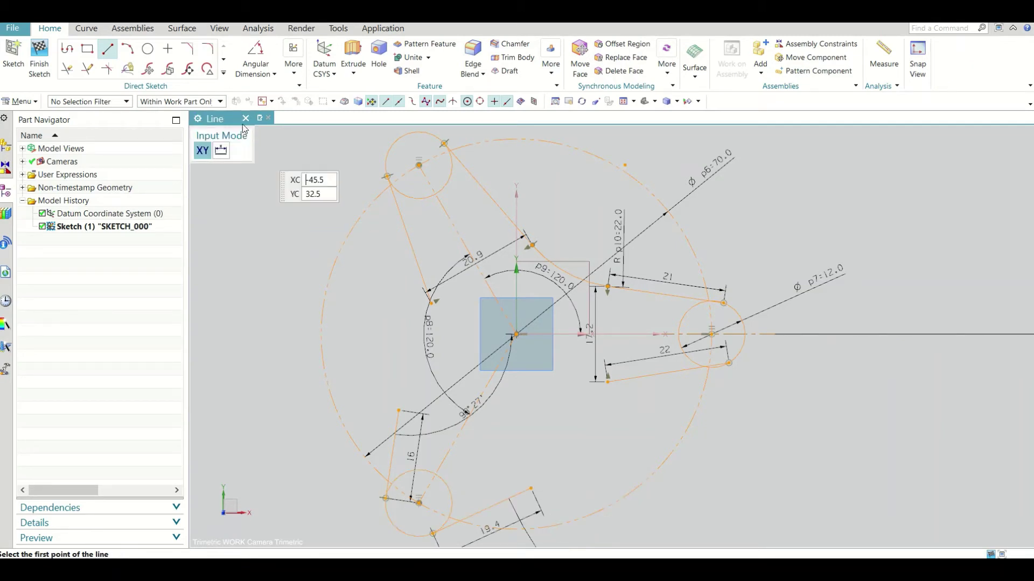
{"action": "left_click", "coordinate": [245, 118]}
{"action": "scroll", "coordinate": [423, 280], "scroll_direction": "down", "scroll_amount": 2}
{"action": "scroll", "coordinate": [431, 388], "scroll_direction": "up", "scroll_amount": 2}
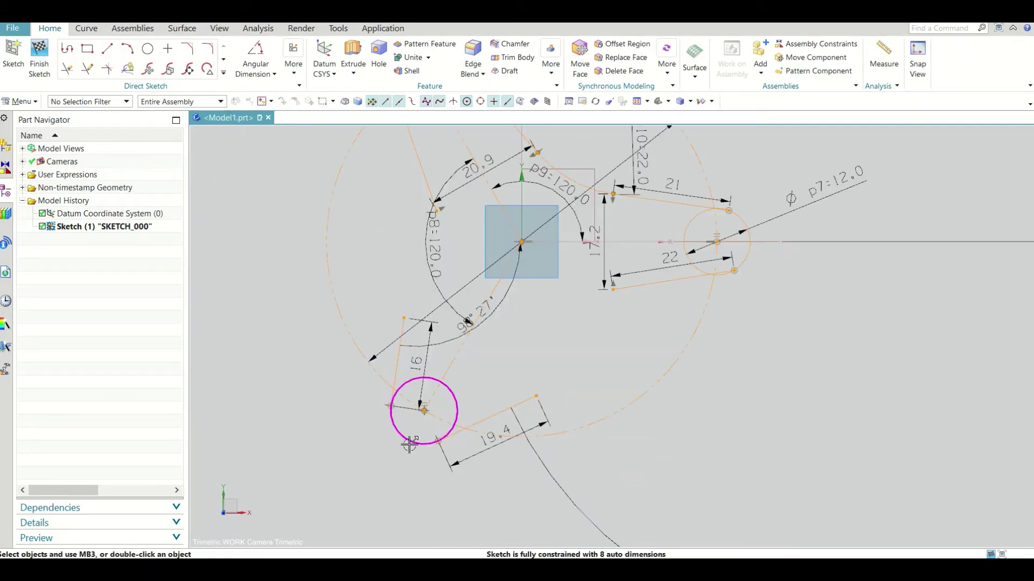
{"action": "scroll", "coordinate": [409, 445], "scroll_direction": "up", "scroll_amount": 1}
Step: Make the two new lines symmetric about the lobe's dashed diagonal centreline
{"action": "left_click", "coordinate": [294, 63]}
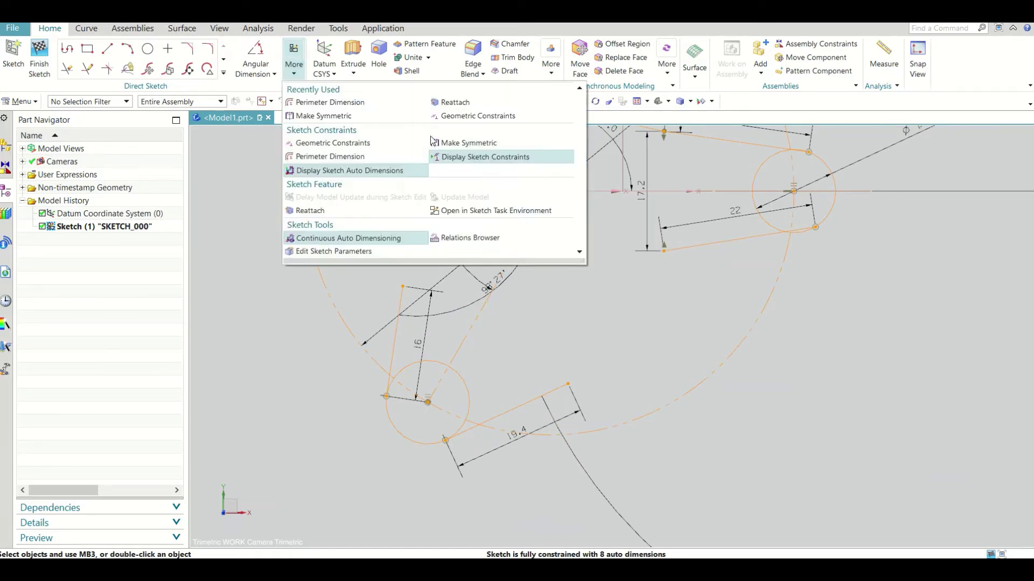
{"action": "left_click", "coordinate": [329, 118]}
{"action": "left_click", "coordinate": [403, 282]}
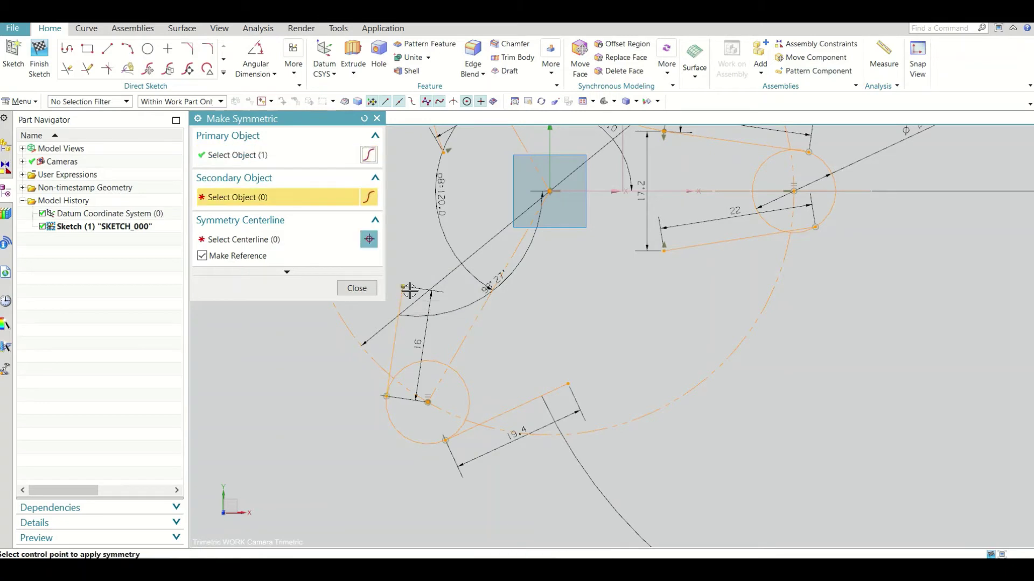
{"action": "left_click", "coordinate": [567, 383]}
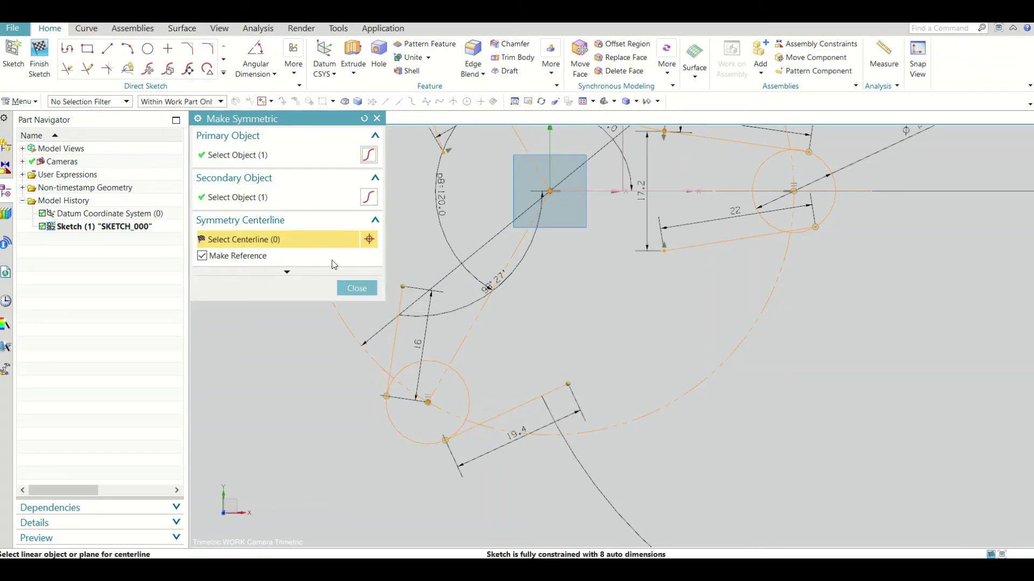
{"action": "left_click", "coordinate": [460, 335]}
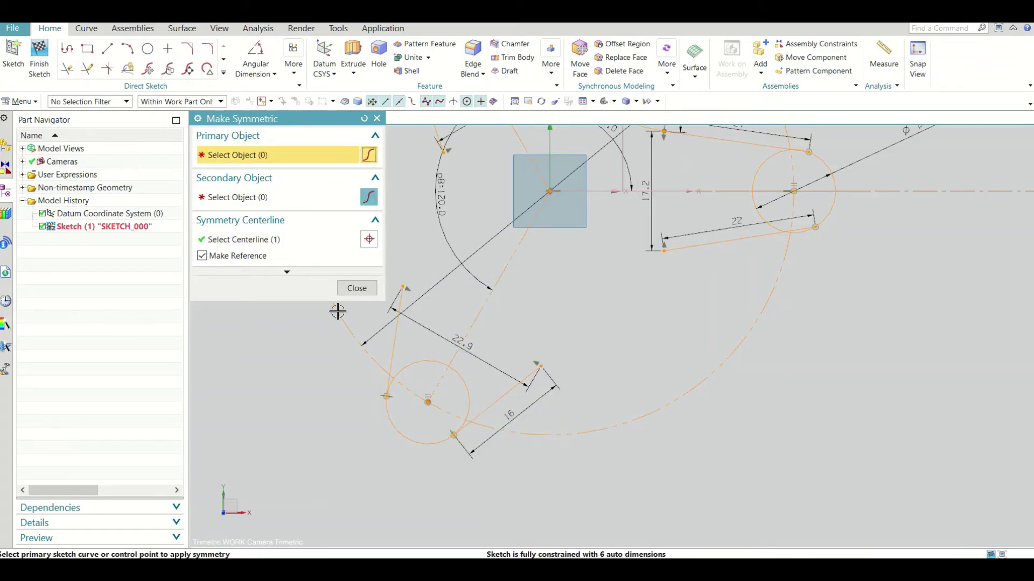
{"action": "left_click", "coordinate": [356, 289]}
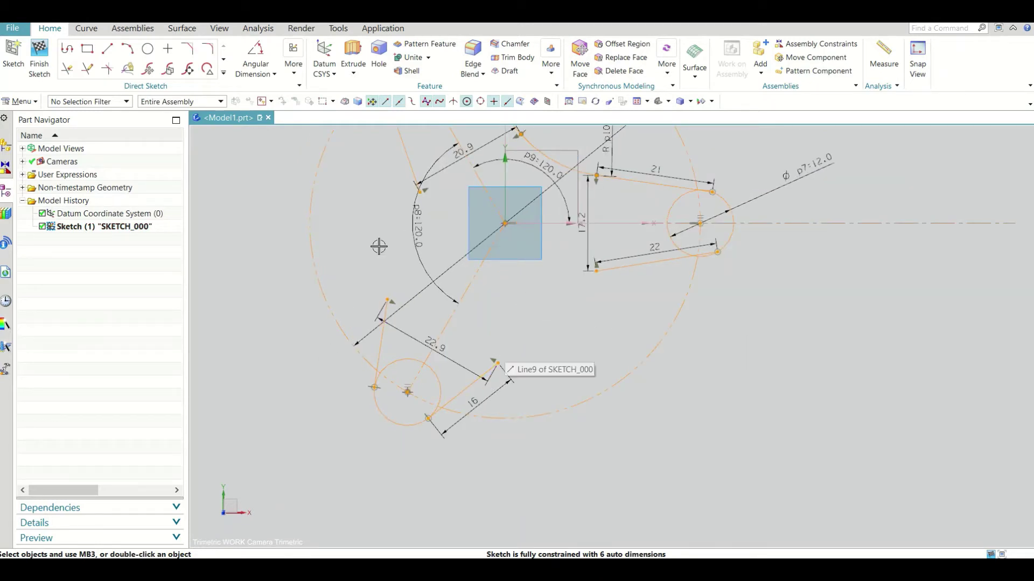
Step: Draw an R21.5 arc from the right lobe's lower line end to the lower-left lobe line
{"action": "scroll", "coordinate": [372, 221], "scroll_direction": "down", "scroll_amount": 2}
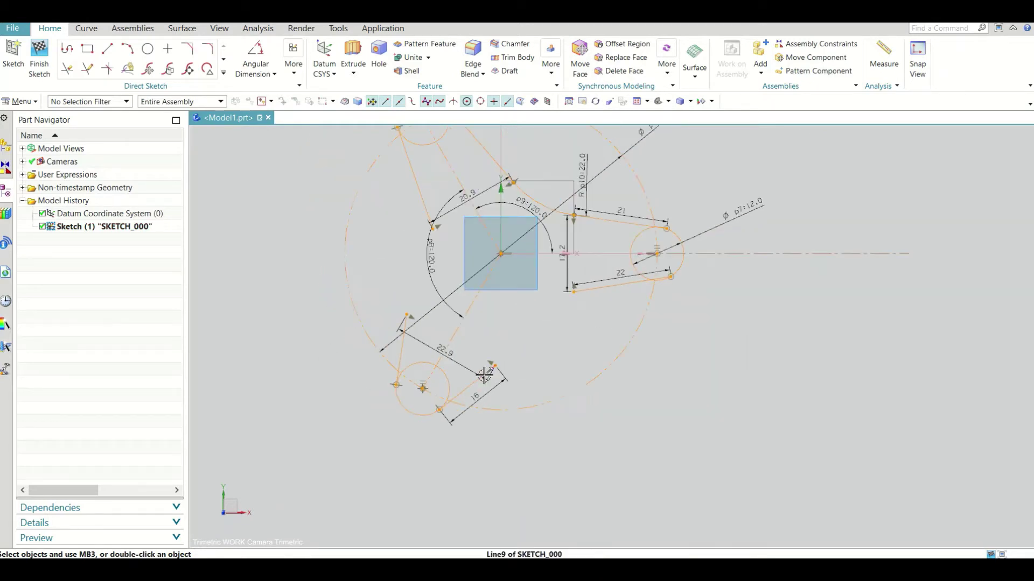
{"action": "left_click", "coordinate": [129, 57]}
{"action": "scroll", "coordinate": [607, 307], "scroll_direction": "up", "scroll_amount": 2}
{"action": "scroll", "coordinate": [619, 309], "scroll_direction": "up", "scroll_amount": 2}
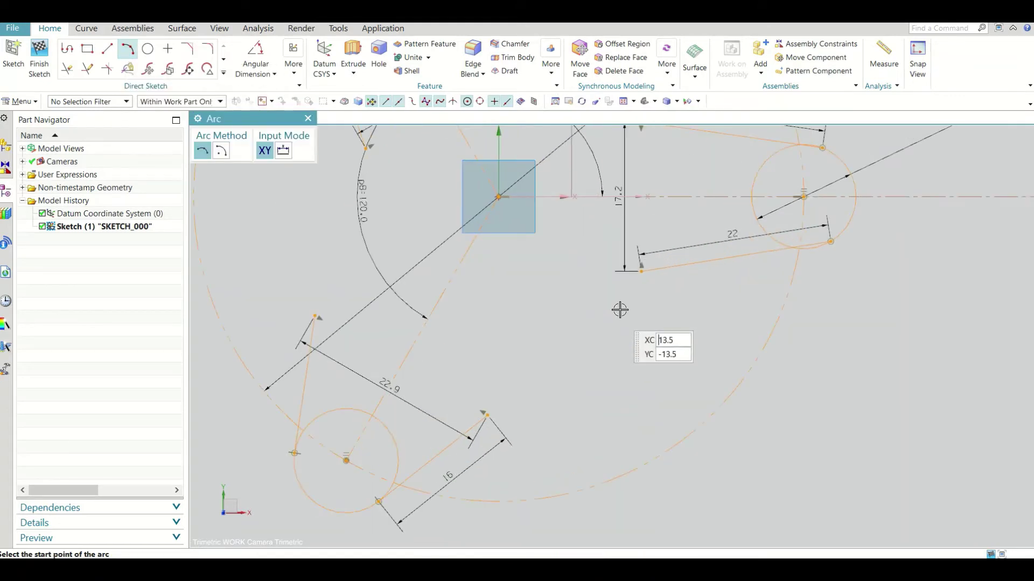
{"action": "scroll", "coordinate": [614, 366], "scroll_direction": "down", "scroll_amount": 1}
{"action": "left_click", "coordinate": [635, 291]}
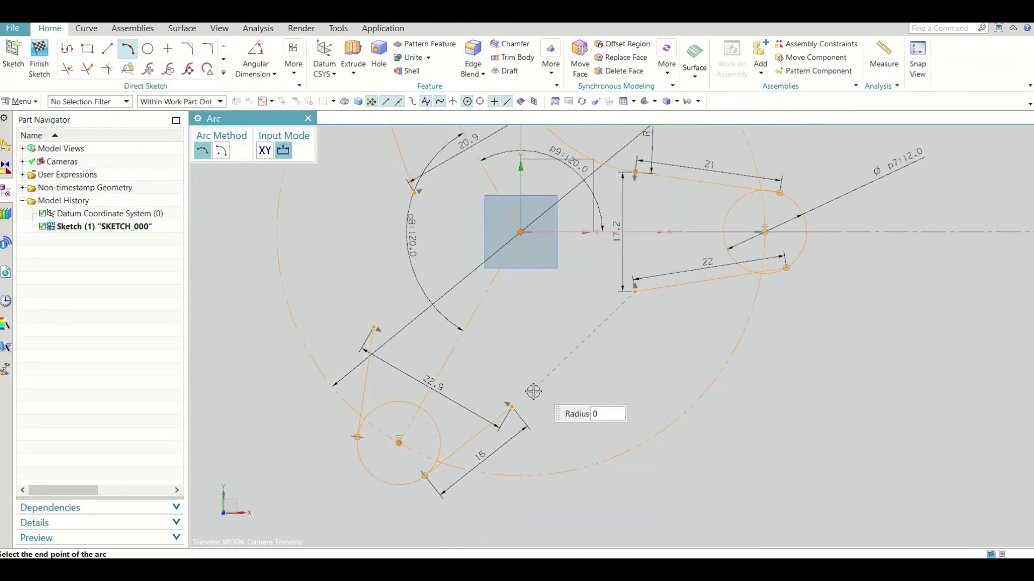
{"action": "left_click", "coordinate": [512, 407]}
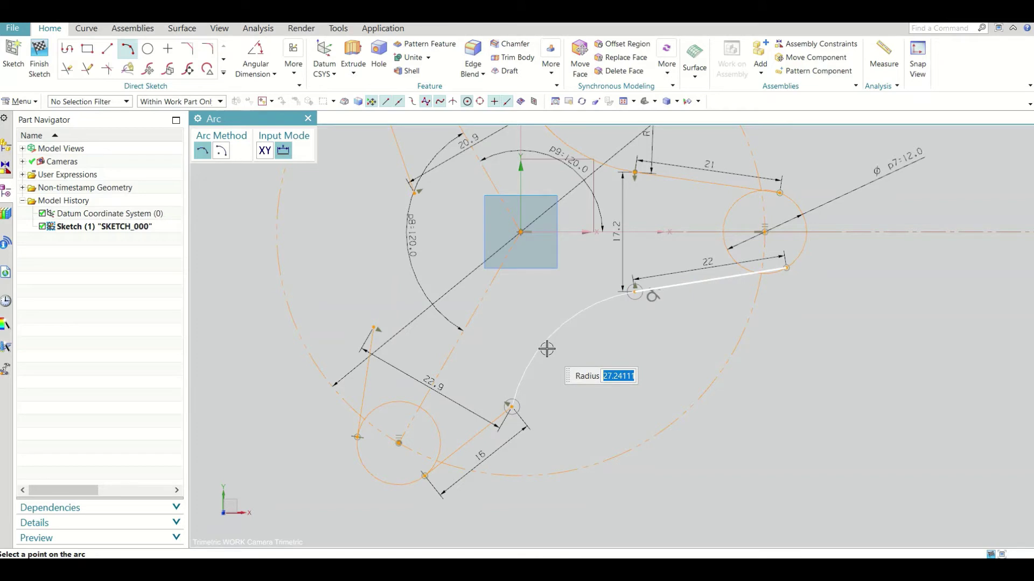
{"action": "left_click", "coordinate": [547, 349]}
{"action": "left_click", "coordinate": [308, 119]}
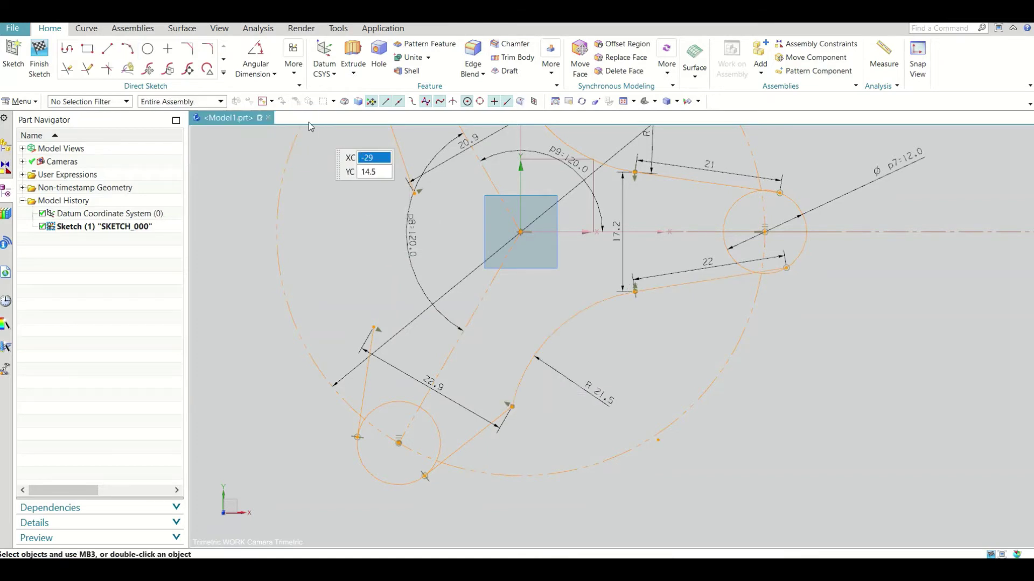
Step: Constrain the R21.5 arc tangent to its adjoining line
{"action": "left_click", "coordinate": [293, 64]}
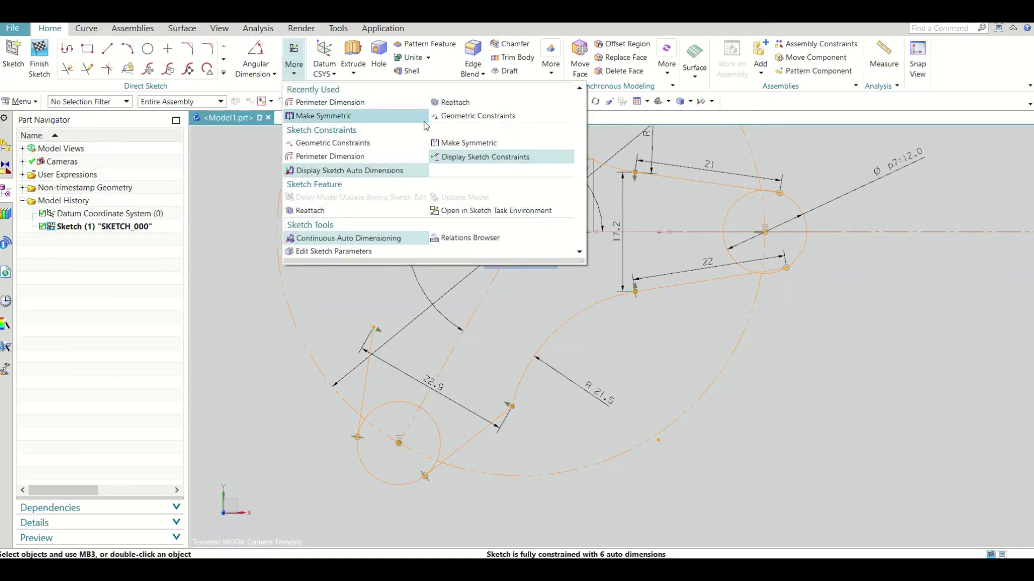
{"action": "left_click", "coordinate": [366, 141]}
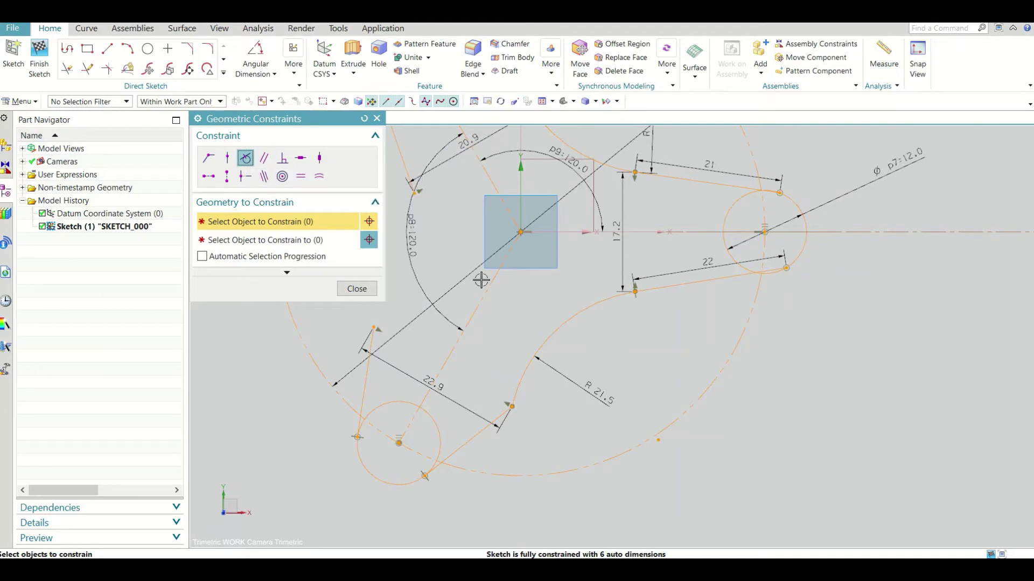
{"action": "left_click", "coordinate": [520, 381]}
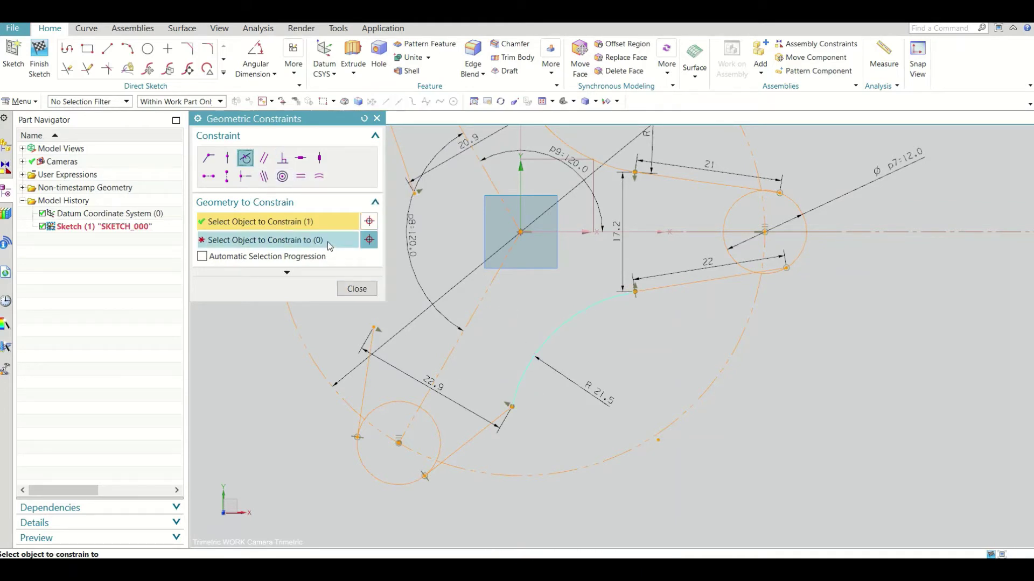
{"action": "left_click", "coordinate": [479, 431]}
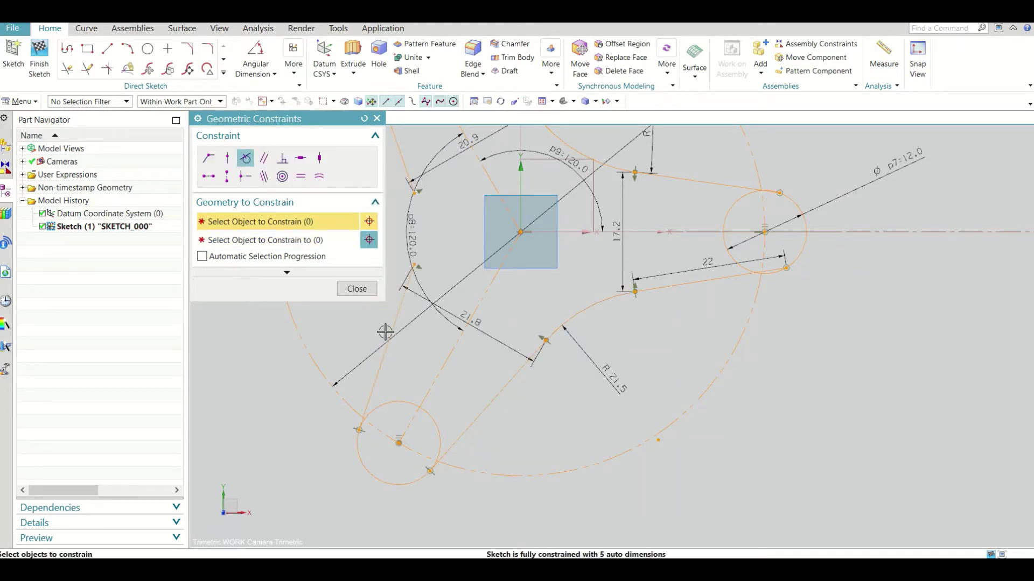
{"action": "left_click", "coordinate": [356, 288]}
Step: Draw a left-bulging three-point arc between the upper-left and lower-left line ends
{"action": "scroll", "coordinate": [550, 403], "scroll_direction": "down", "scroll_amount": 2}
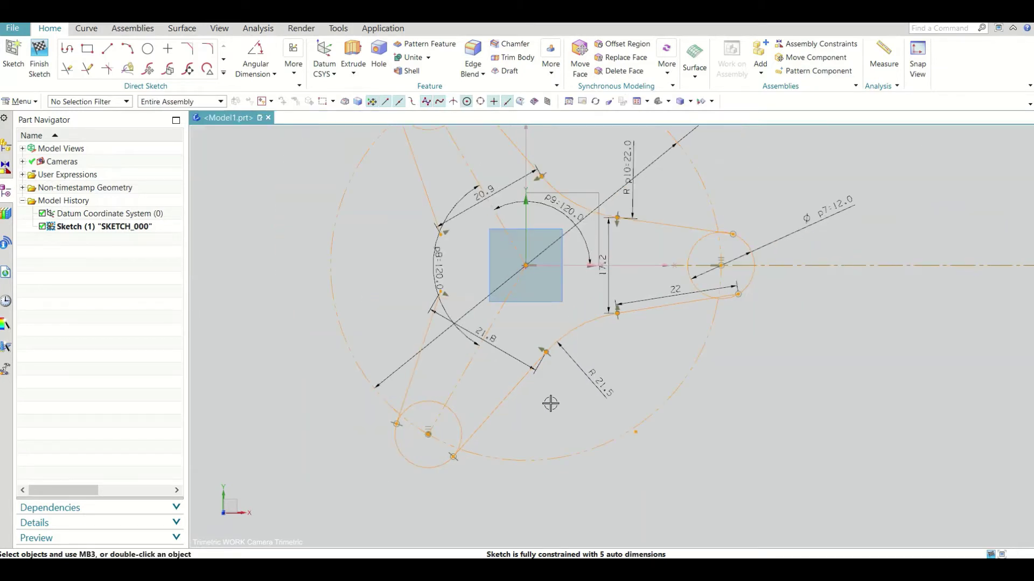
{"action": "left_click", "coordinate": [127, 48]}
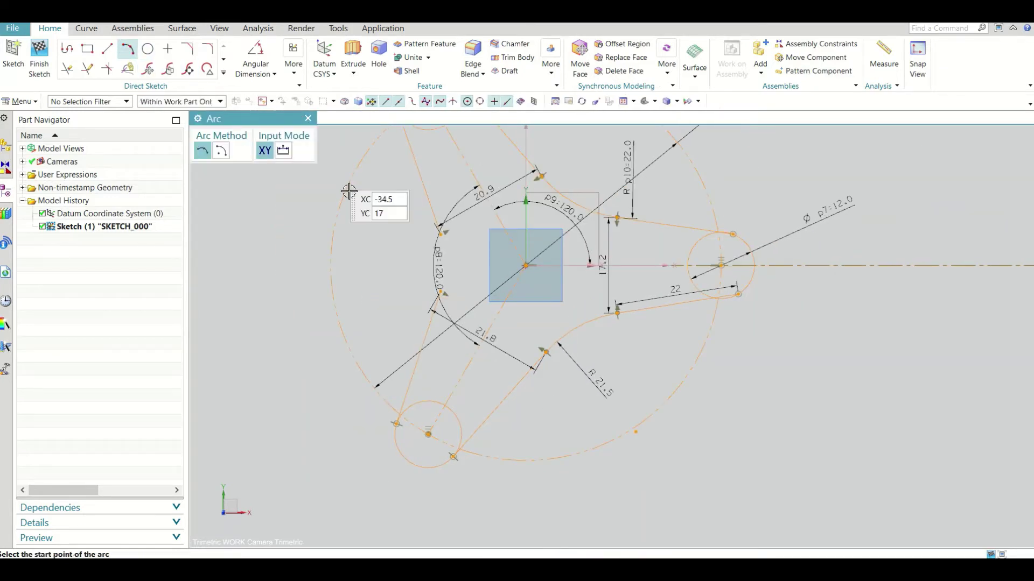
{"action": "scroll", "coordinate": [346, 196], "scroll_direction": "up", "scroll_amount": 1}
{"action": "scroll", "coordinate": [406, 240], "scroll_direction": "up", "scroll_amount": 1}
{"action": "left_click", "coordinate": [476, 246]}
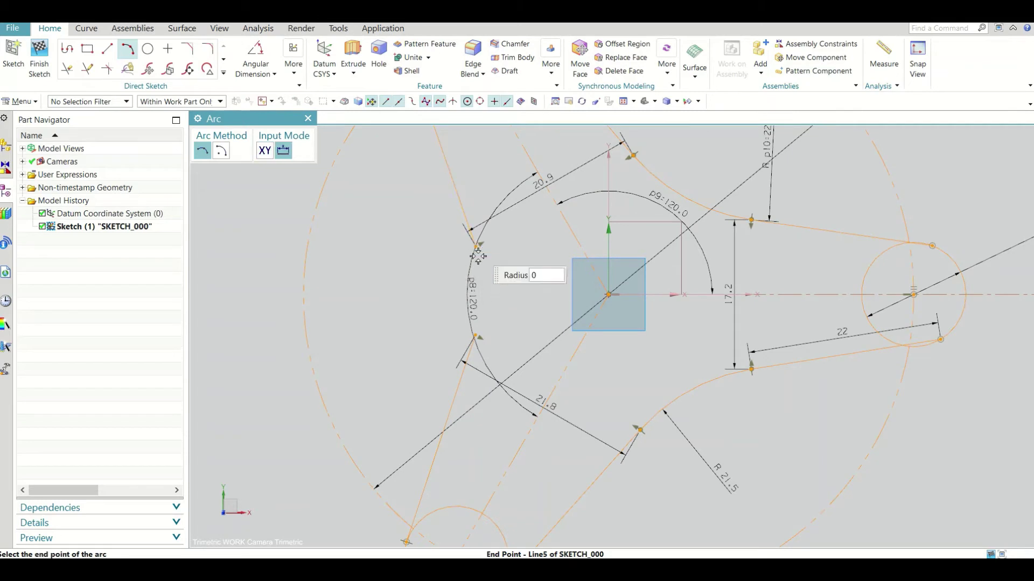
{"action": "left_click", "coordinate": [476, 335]}
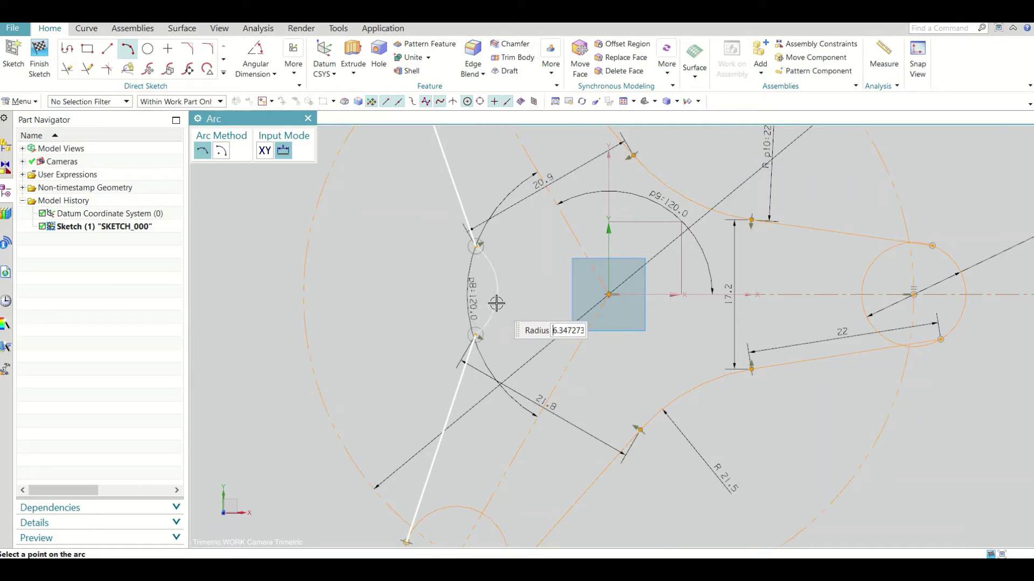
{"action": "left_click", "coordinate": [476, 327]}
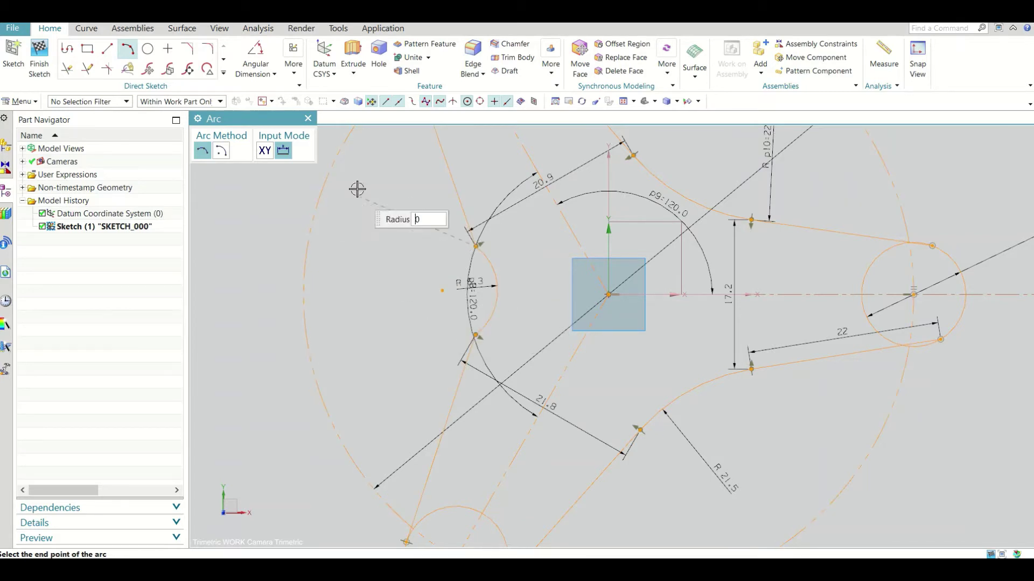
{"action": "key", "text": "Escape"}
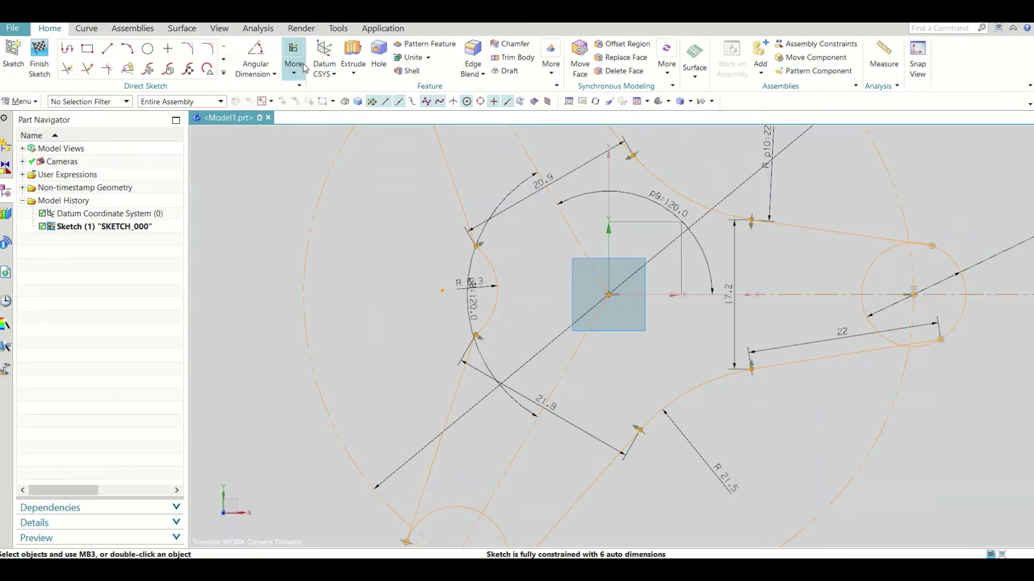
Step: Constrain the new left arc tangent to both the upper and lower lines
{"action": "left_click", "coordinate": [296, 78]}
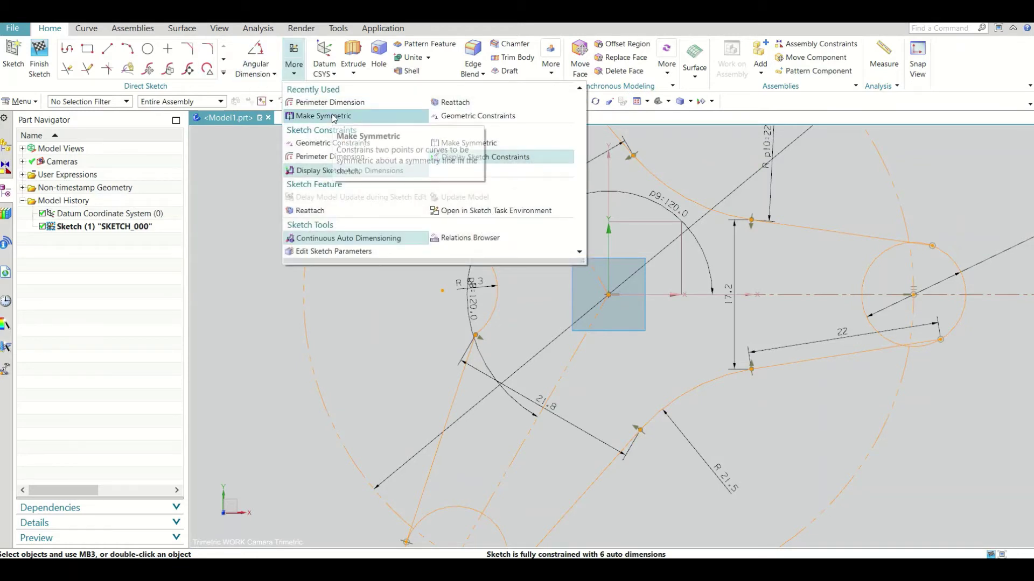
{"action": "left_click", "coordinate": [470, 117]}
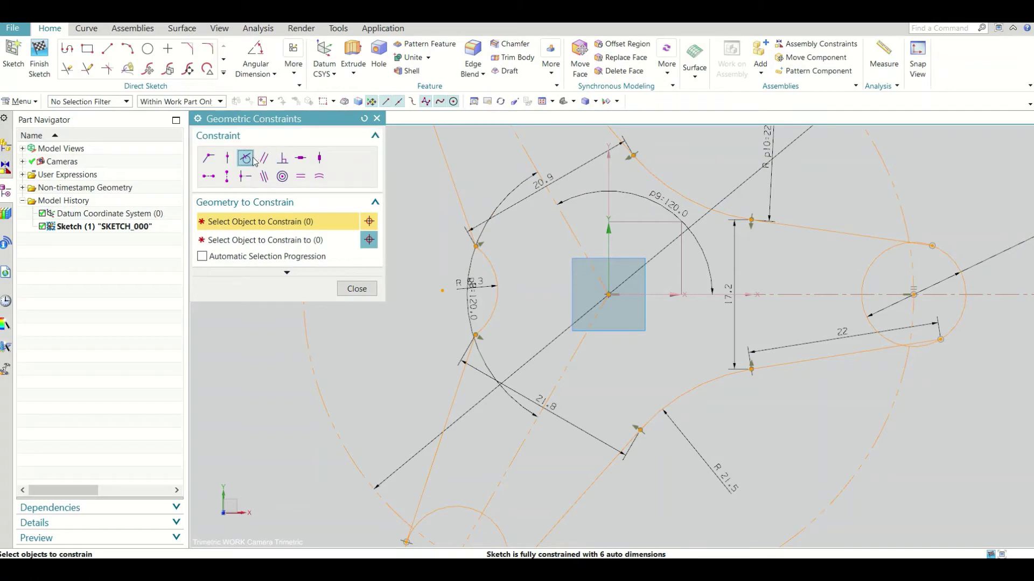
{"action": "left_click", "coordinate": [481, 255]}
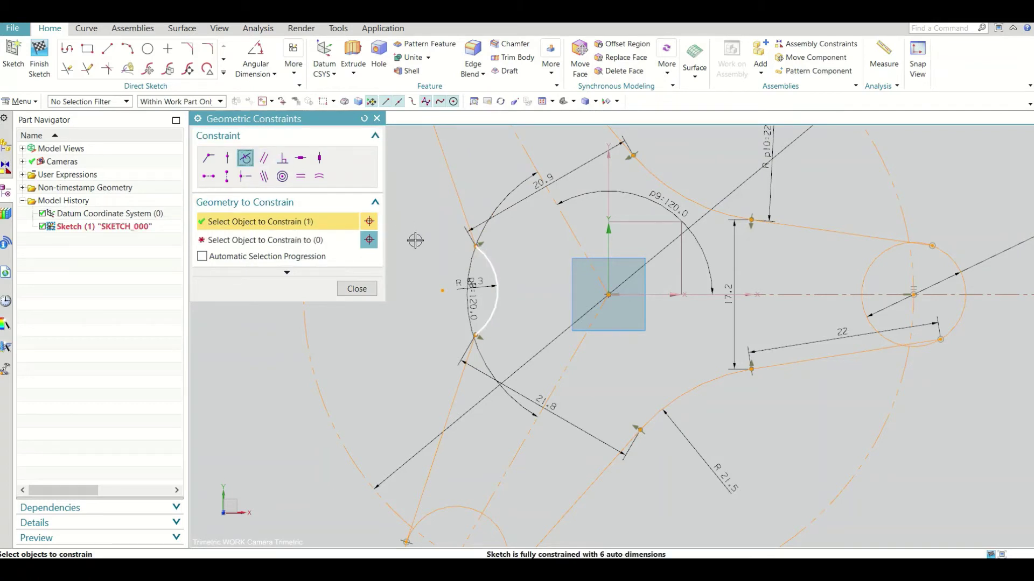
{"action": "left_click", "coordinate": [327, 238]}
{"action": "left_click", "coordinate": [457, 209]}
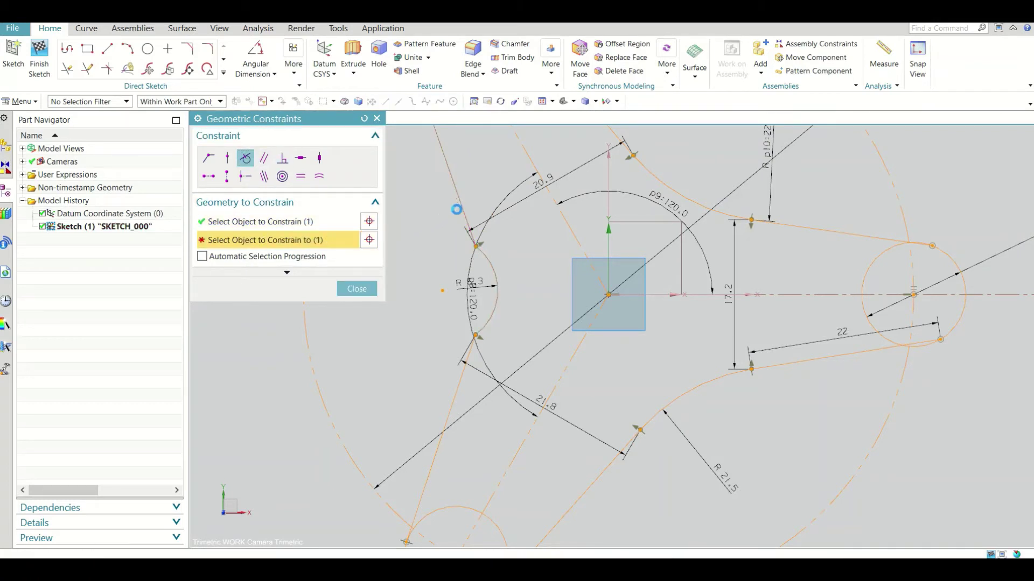
{"action": "left_click", "coordinate": [477, 299]}
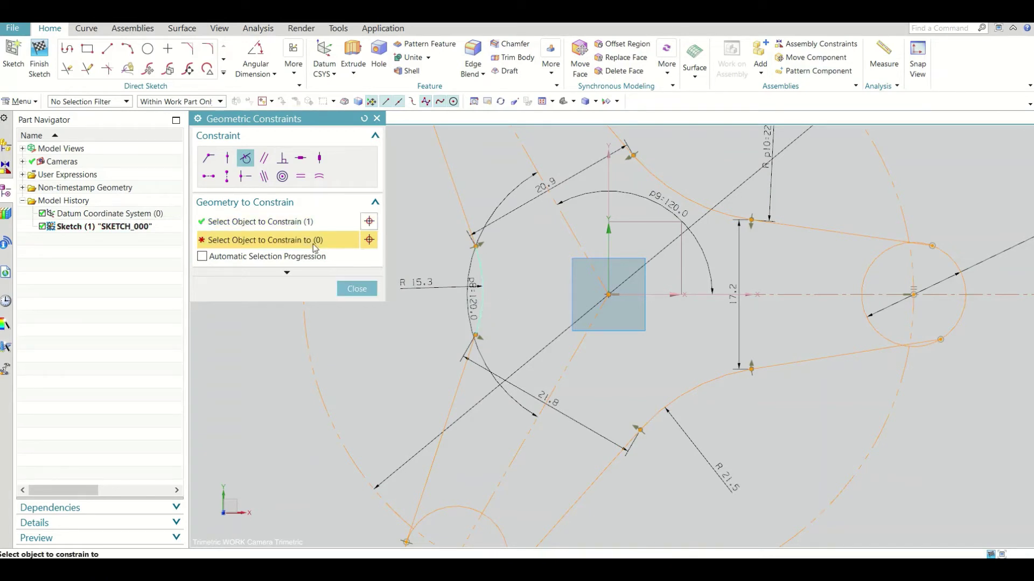
{"action": "left_click", "coordinate": [459, 373]}
{"action": "left_click", "coordinate": [357, 289]}
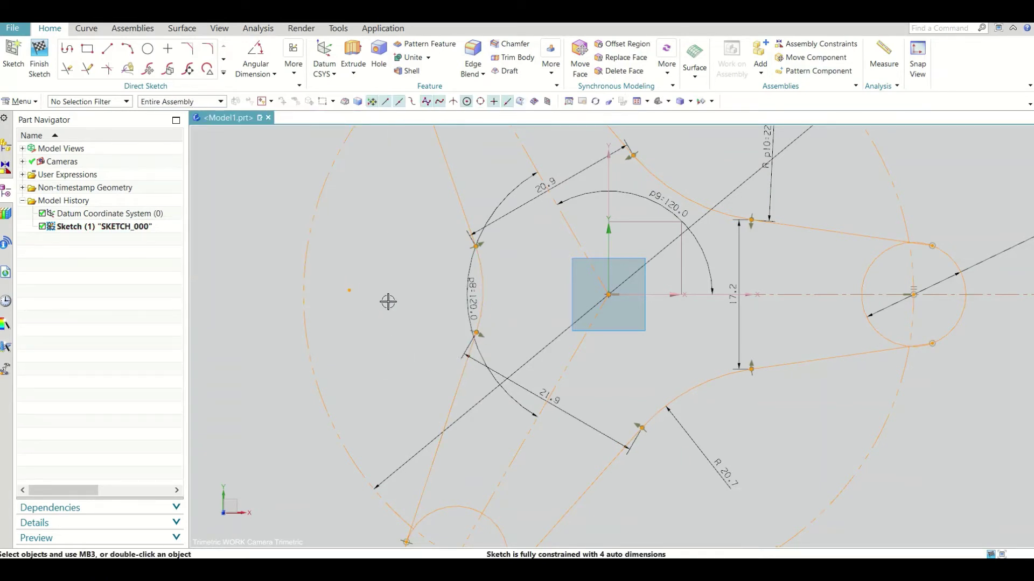
{"action": "scroll", "coordinate": [388, 302], "scroll_direction": "down", "scroll_amount": 1}
{"action": "scroll", "coordinate": [389, 300], "scroll_direction": "down", "scroll_amount": 1}
{"action": "scroll", "coordinate": [394, 309], "scroll_direction": "down", "scroll_amount": 1}
Step: Quick Trim away the inner arc of the right lobe circle
{"action": "scroll", "coordinate": [405, 335], "scroll_direction": "down", "scroll_amount": 1}
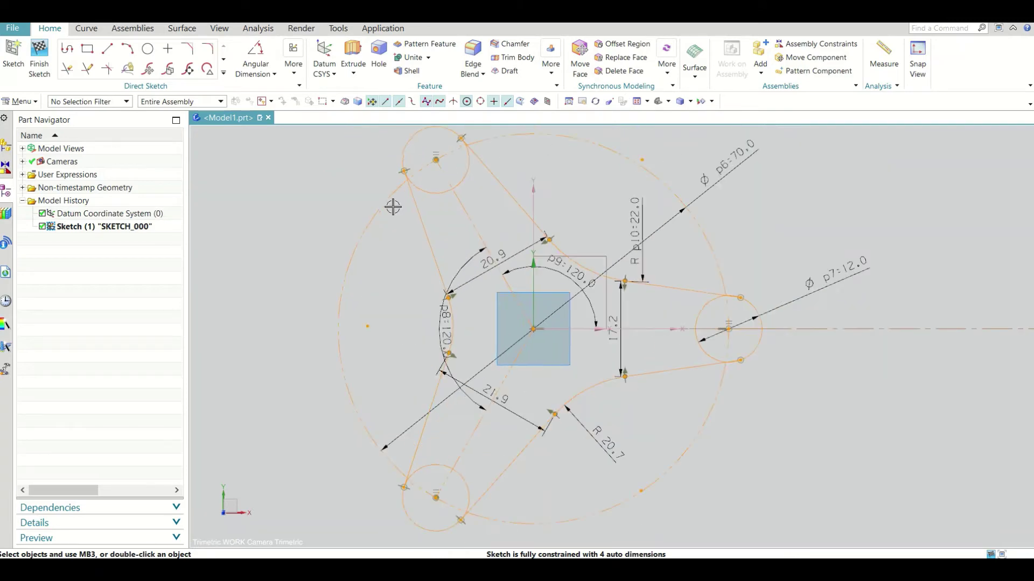
{"action": "scroll", "coordinate": [401, 220], "scroll_direction": "down", "scroll_amount": 1}
{"action": "scroll", "coordinate": [409, 213], "scroll_direction": "down", "scroll_amount": 1}
{"action": "scroll", "coordinate": [425, 194], "scroll_direction": "up", "scroll_amount": 3}
{"action": "scroll", "coordinate": [436, 167], "scroll_direction": "up", "scroll_amount": 2}
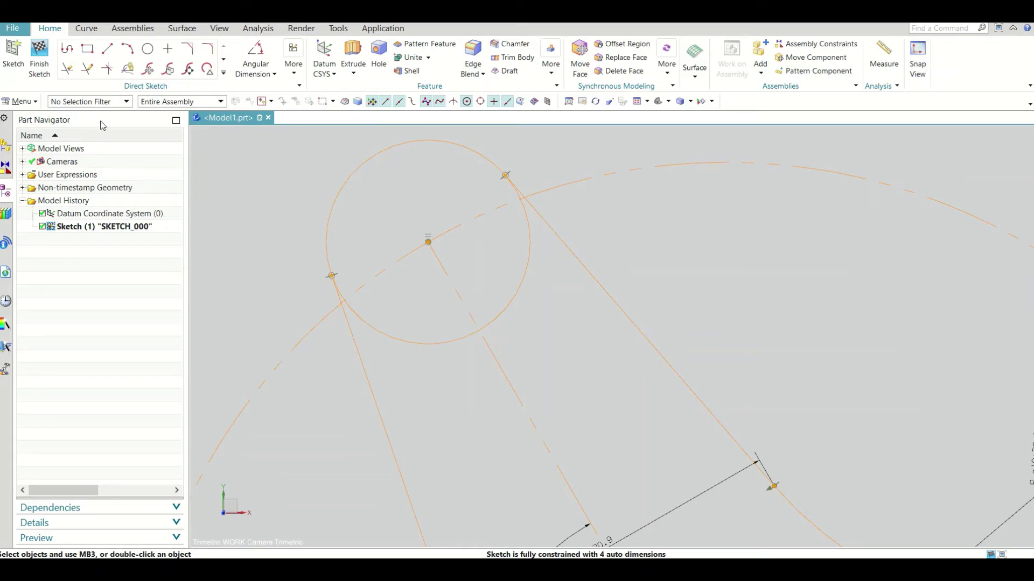
{"action": "left_click", "coordinate": [68, 69]}
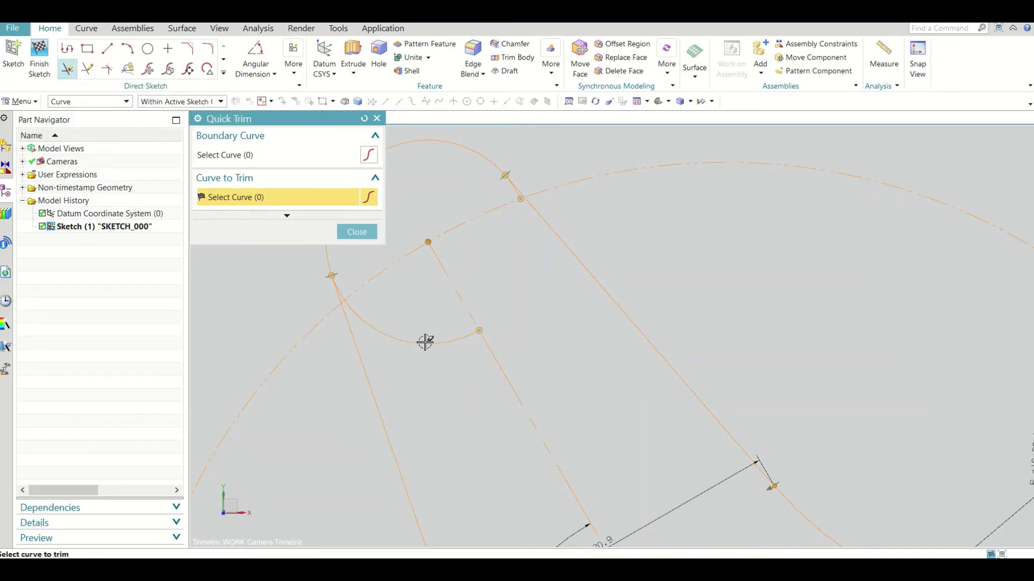
{"action": "scroll", "coordinate": [500, 194], "scroll_direction": "up", "scroll_amount": 4}
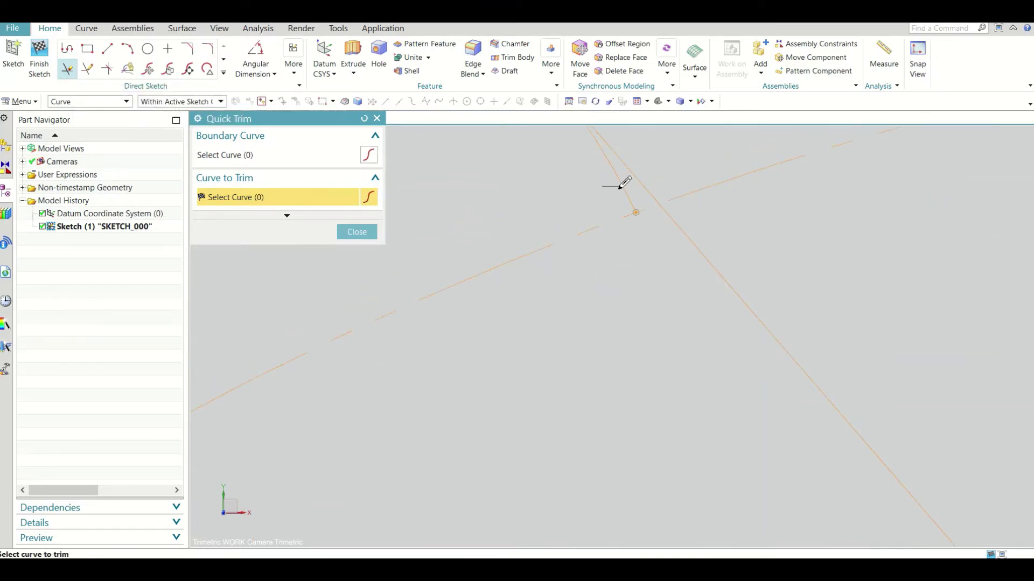
{"action": "scroll", "coordinate": [599, 327], "scroll_direction": "down", "scroll_amount": 3}
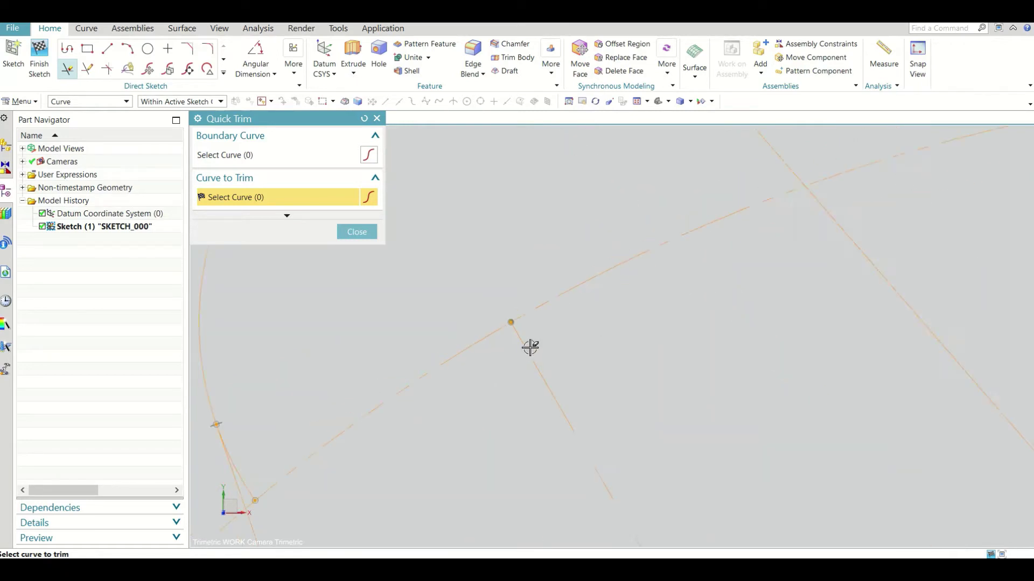
{"action": "scroll", "coordinate": [341, 472], "scroll_direction": "up", "scroll_amount": 1}
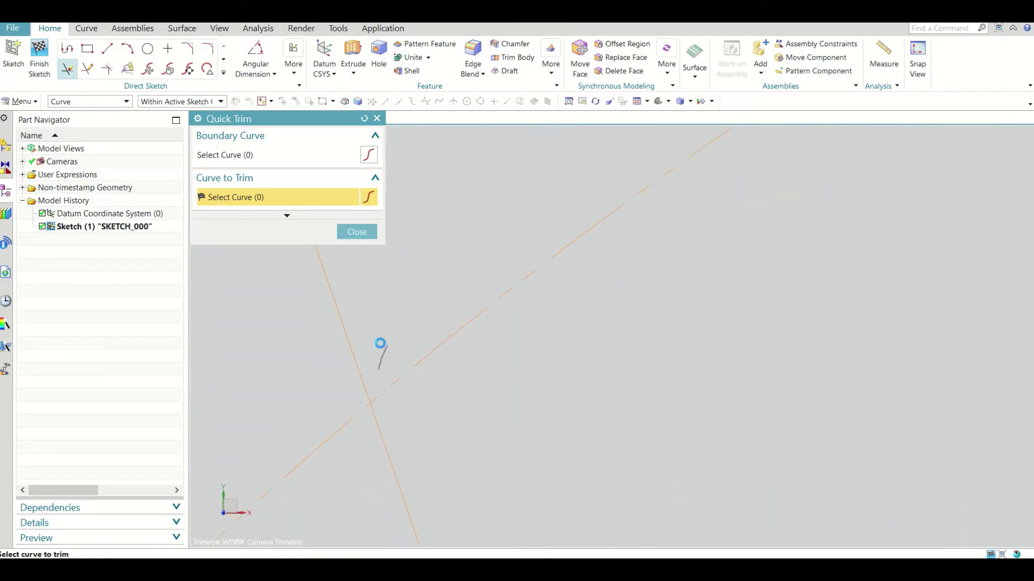
{"action": "scroll", "coordinate": [408, 292], "scroll_direction": "down", "scroll_amount": 2}
{"action": "scroll", "coordinate": [409, 299], "scroll_direction": "down", "scroll_amount": 2}
{"action": "scroll", "coordinate": [538, 350], "scroll_direction": "up", "scroll_amount": 2}
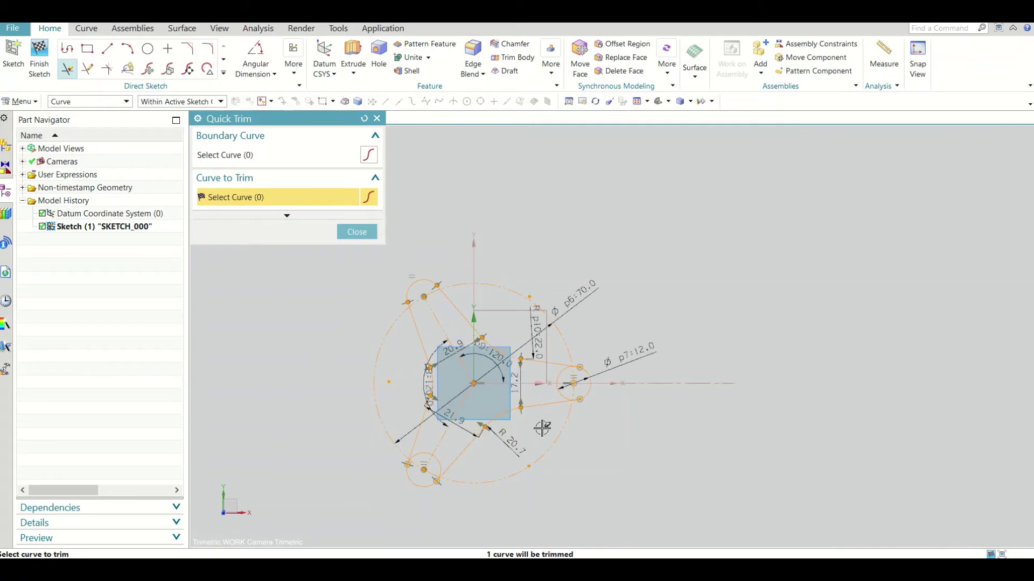
{"action": "scroll", "coordinate": [599, 327], "scroll_direction": "up", "scroll_amount": 3}
{"action": "scroll", "coordinate": [641, 401], "scroll_direction": "down", "scroll_amount": 1}
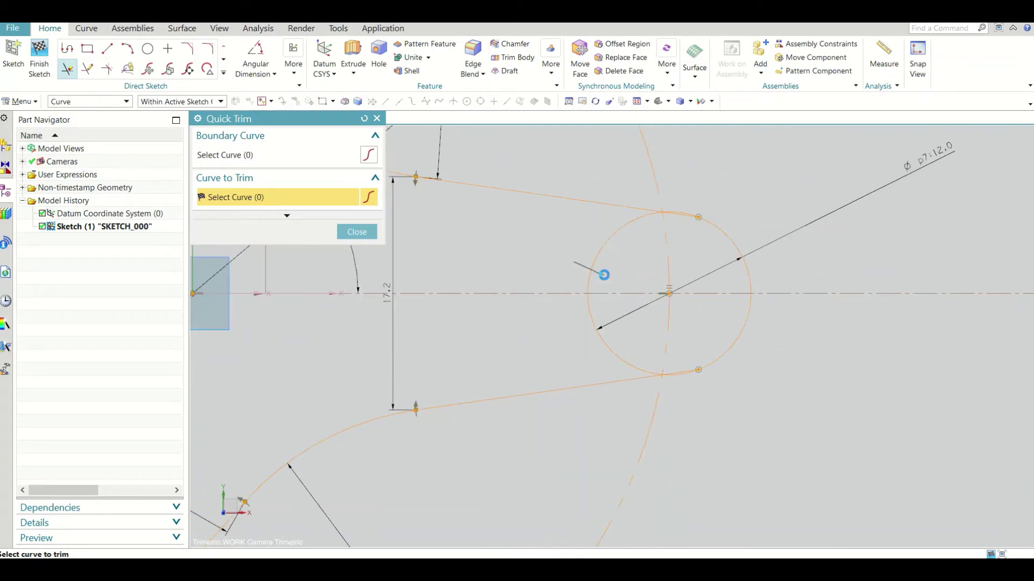
{"action": "left_click", "coordinate": [593, 304]}
Step: Trim off the leftover straight segment beside the arc
{"action": "scroll", "coordinate": [684, 248], "scroll_direction": "up", "scroll_amount": 1}
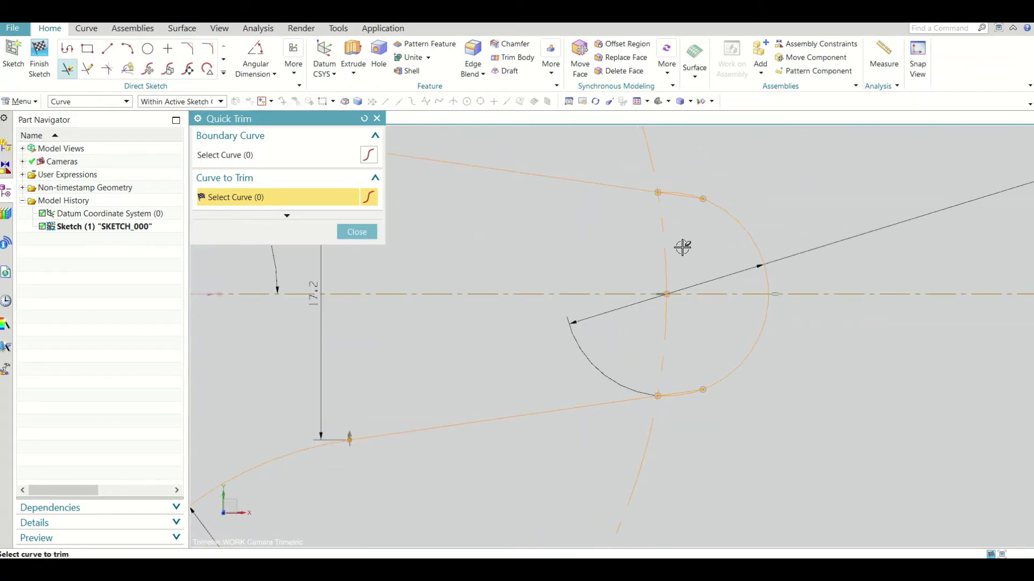
{"action": "scroll", "coordinate": [683, 188], "scroll_direction": "up", "scroll_amount": 2}
{"action": "scroll", "coordinate": [681, 177], "scroll_direction": "up", "scroll_amount": 2}
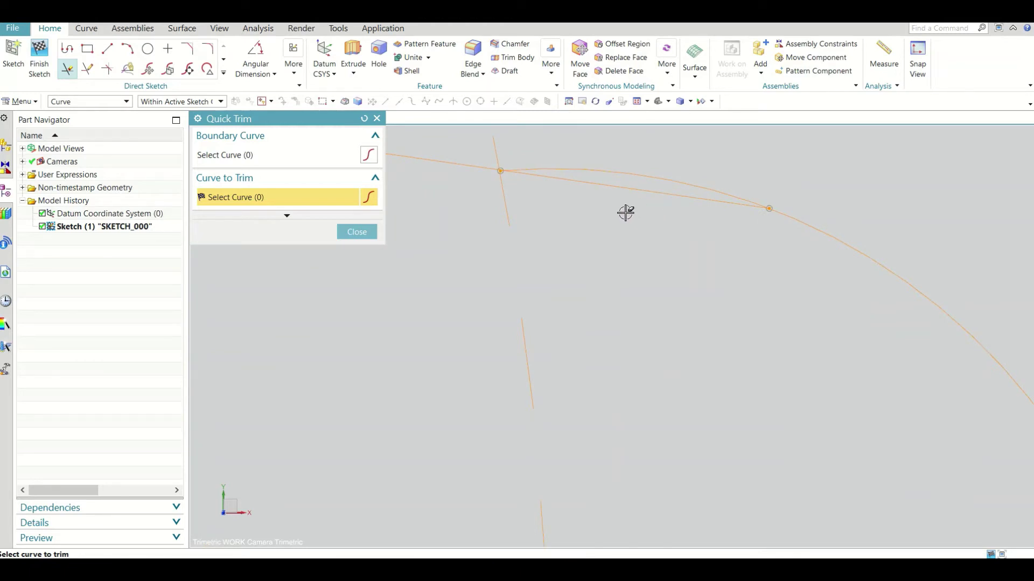
{"action": "left_click_drag", "start_coordinate": [636, 207], "coordinate": [646, 185]}
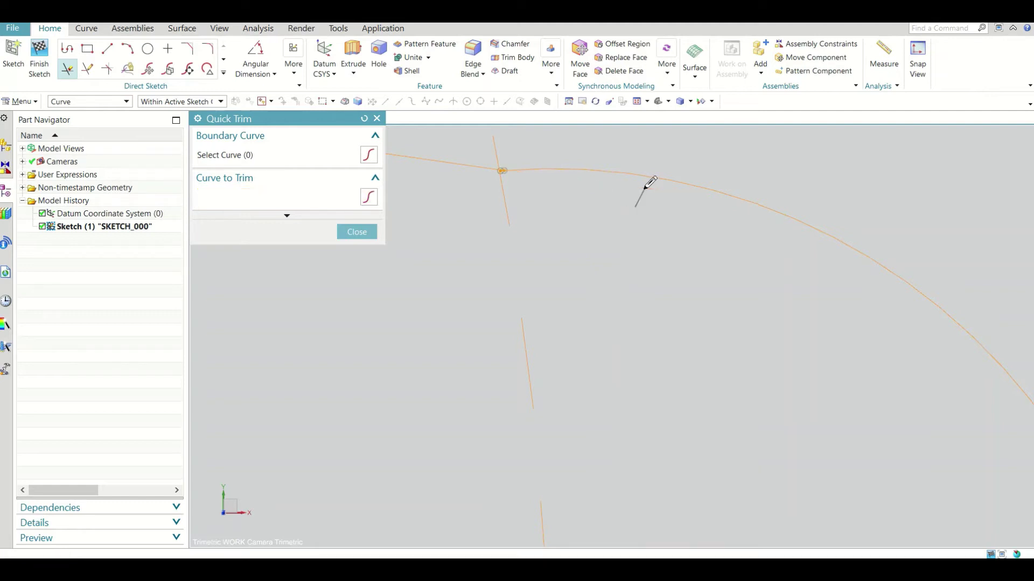
{"action": "scroll", "coordinate": [536, 204], "scroll_direction": "down", "scroll_amount": 3}
{"action": "scroll", "coordinate": [503, 170], "scroll_direction": "up", "scroll_amount": 2}
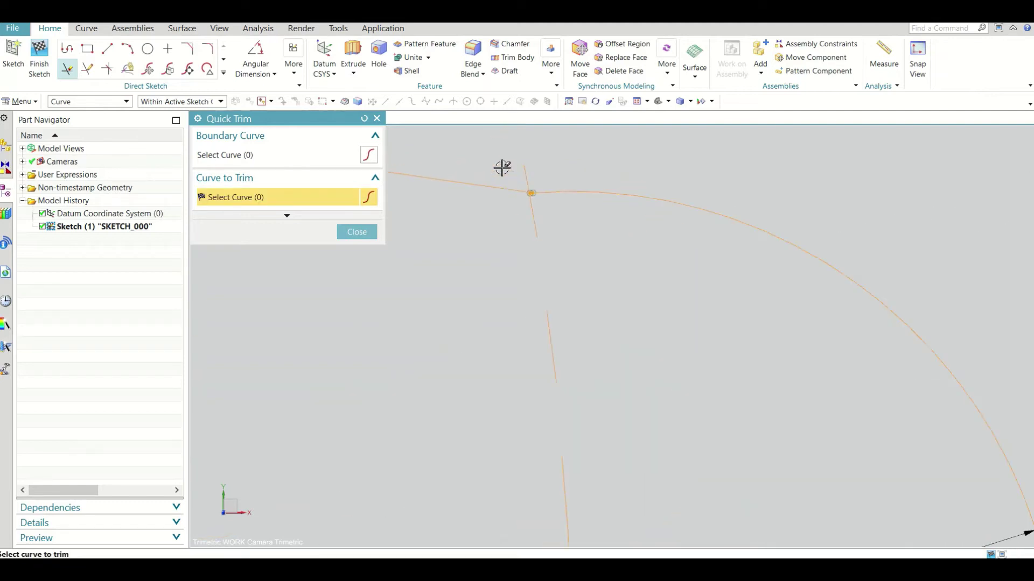
{"action": "scroll", "coordinate": [560, 201], "scroll_direction": "up", "scroll_amount": 2}
{"action": "scroll", "coordinate": [684, 396], "scroll_direction": "up", "scroll_amount": 2}
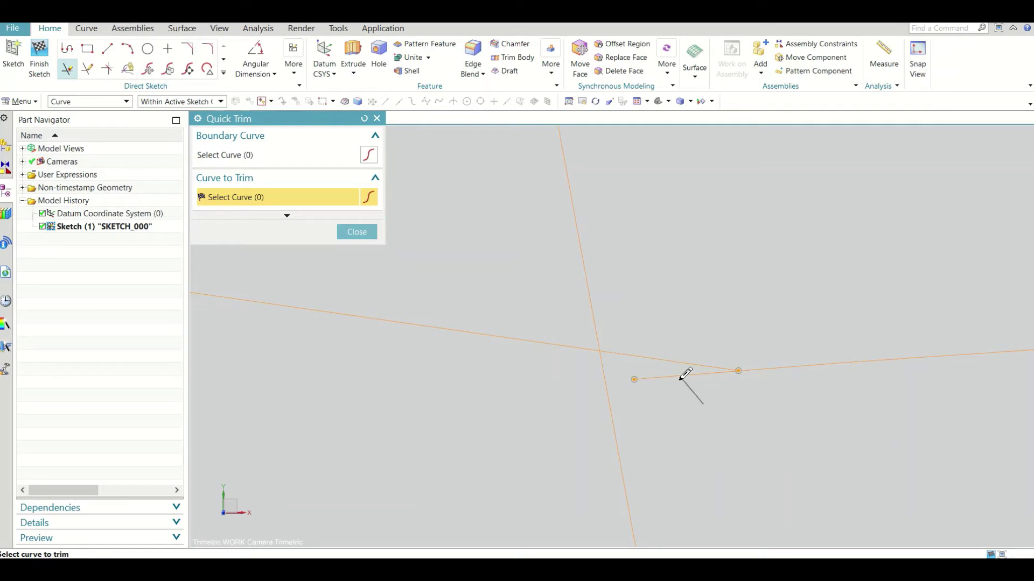
{"action": "left_click", "coordinate": [376, 118]}
Step: Make the straight line tangent to the lobe arc, then drag the junction point to reshape
{"action": "left_click", "coordinate": [293, 61]}
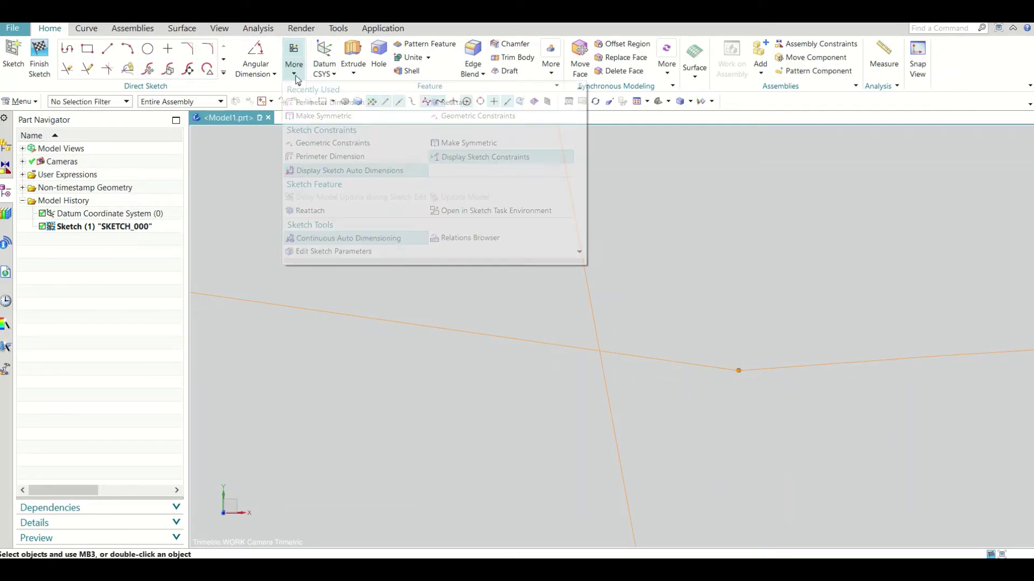
{"action": "left_click", "coordinate": [445, 116]}
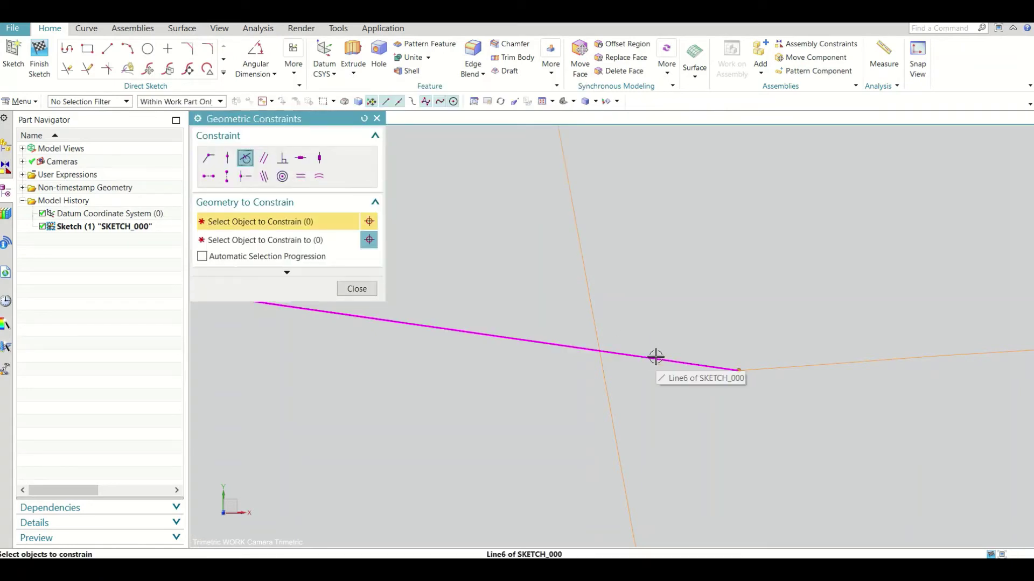
{"action": "left_click", "coordinate": [654, 357]}
{"action": "middle_click", "coordinate": [351, 257]}
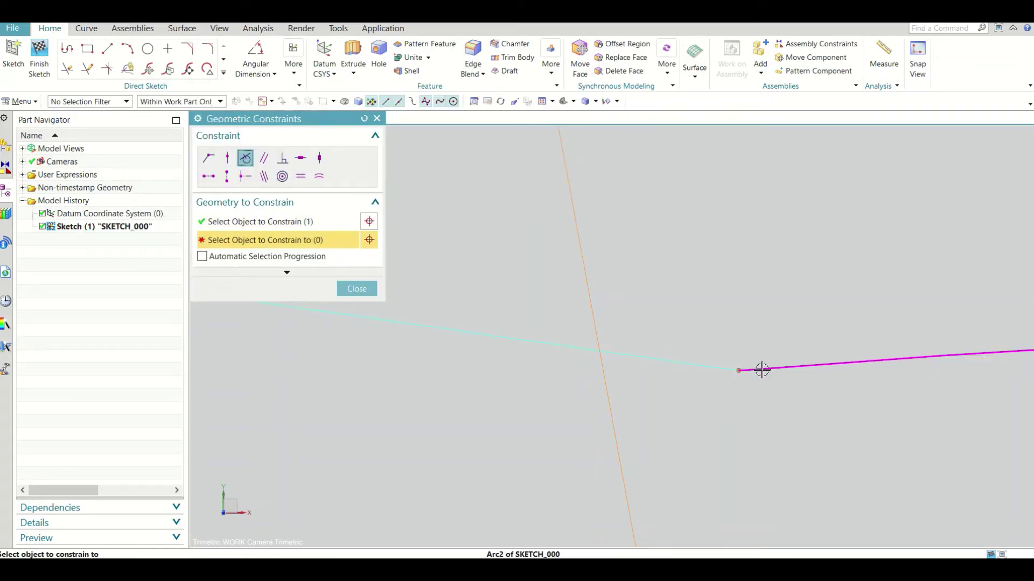
{"action": "left_click", "coordinate": [761, 369]}
{"action": "left_click", "coordinate": [522, 317]}
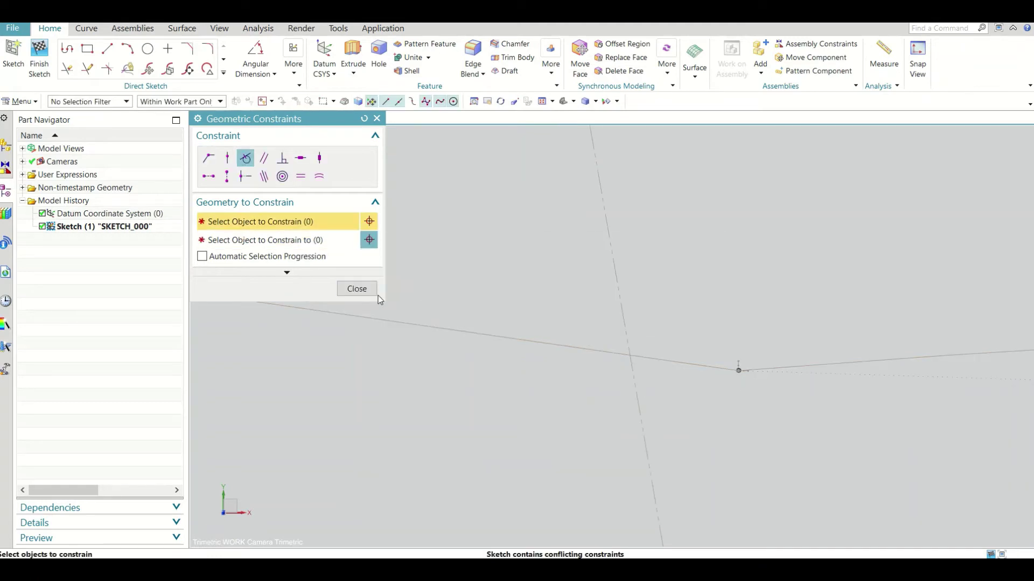
{"action": "left_click", "coordinate": [353, 289]}
{"action": "left_click_drag", "start_coordinate": [665, 301], "coordinate": [638, 289]}
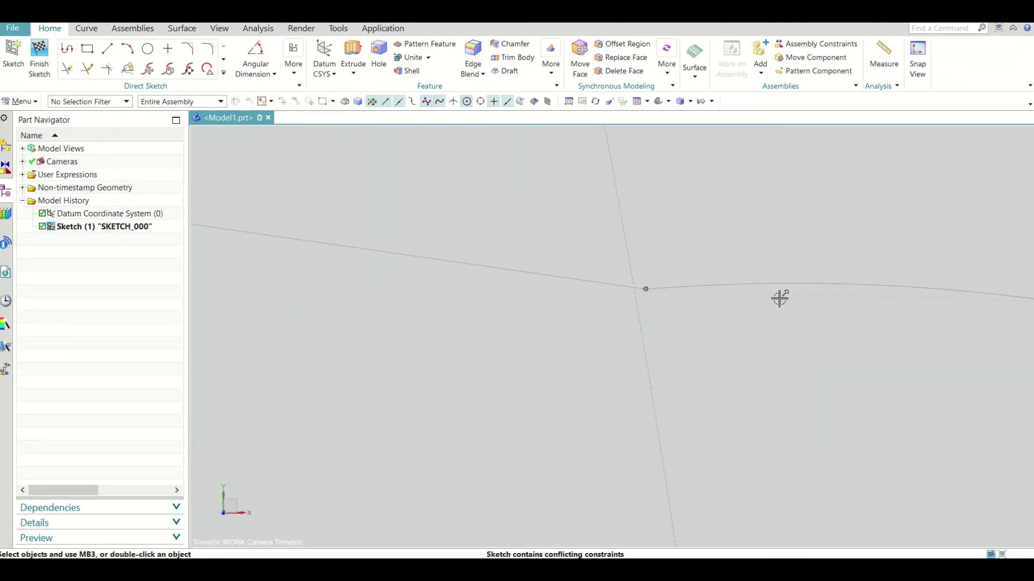
{"action": "left_click", "coordinate": [779, 298]}
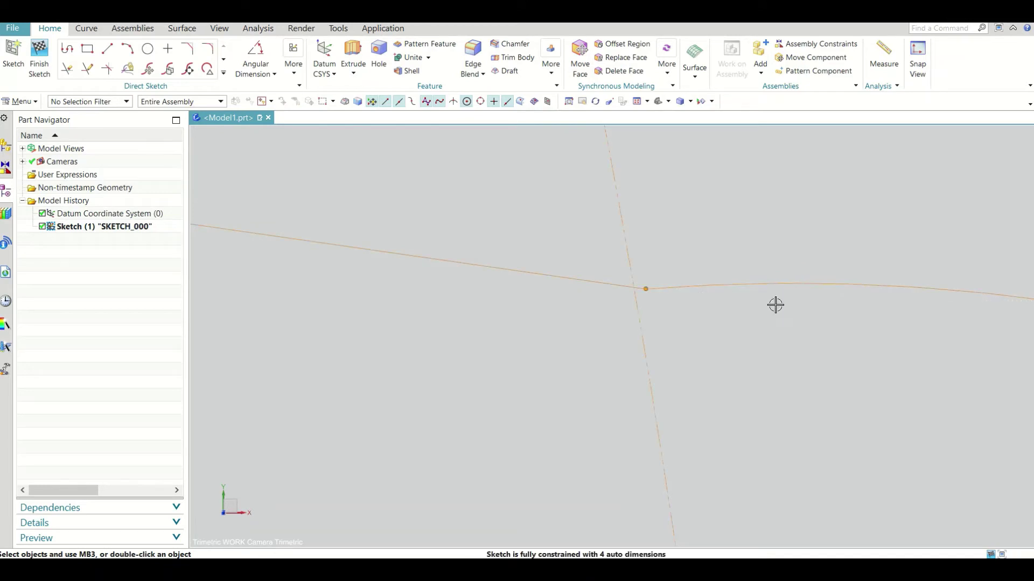
Step: Constrain the curved edge tangent to the straight line again, dismissing the conflict warning
{"action": "left_click", "coordinate": [293, 64]}
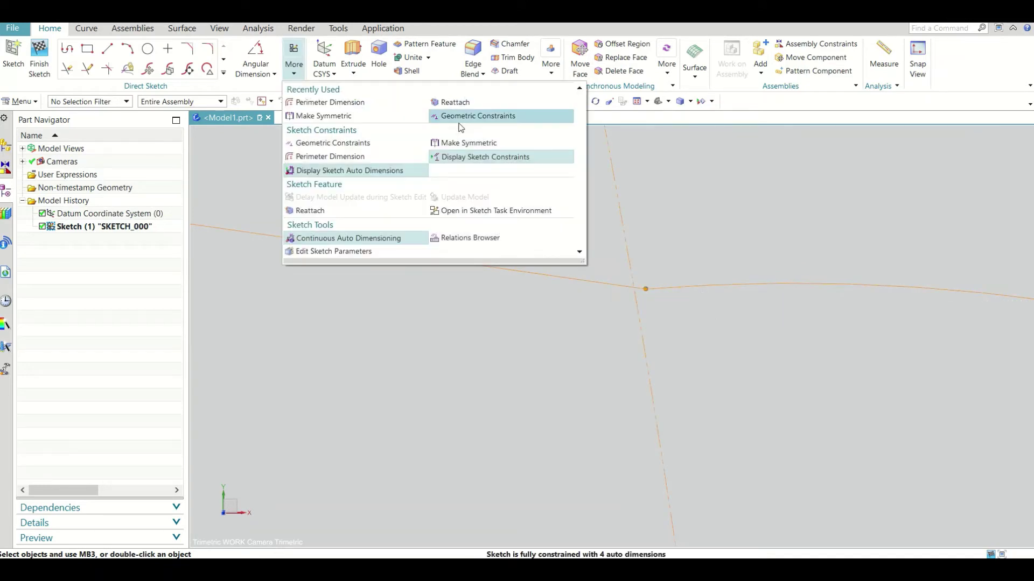
{"action": "left_click", "coordinate": [474, 114]}
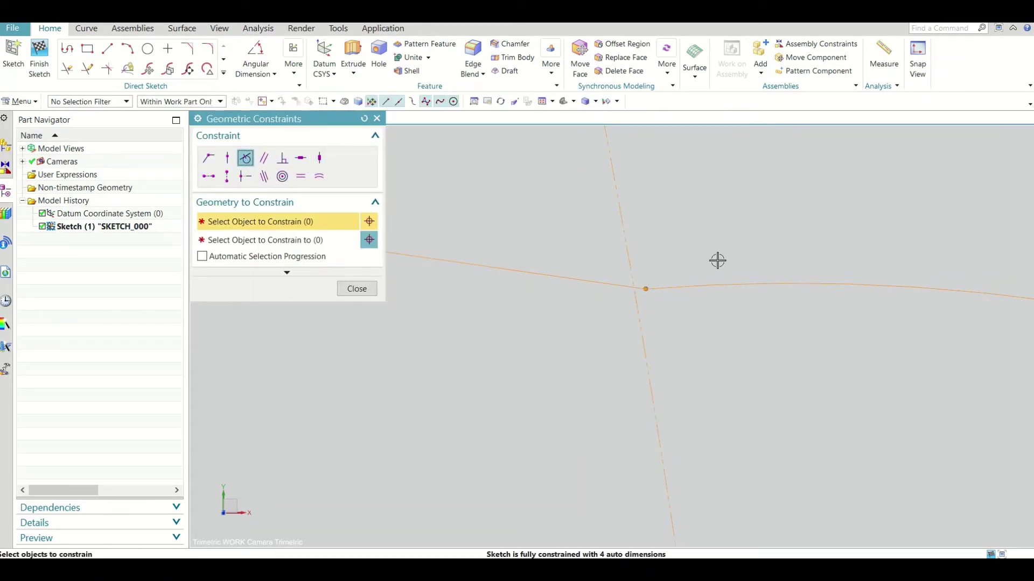
{"action": "left_click", "coordinate": [713, 285]}
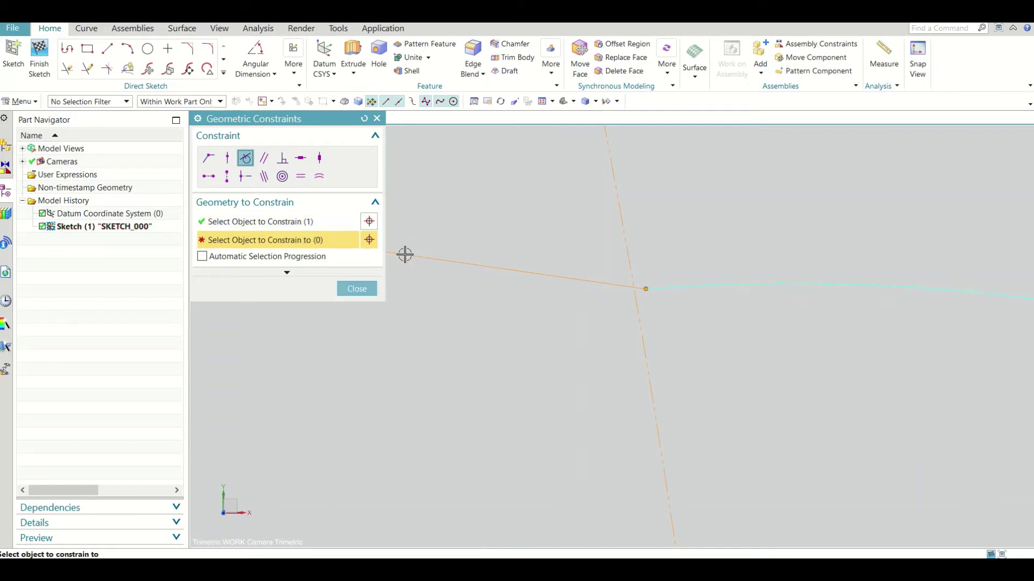
{"action": "left_click", "coordinate": [524, 272]}
{"action": "left_click", "coordinate": [515, 316]}
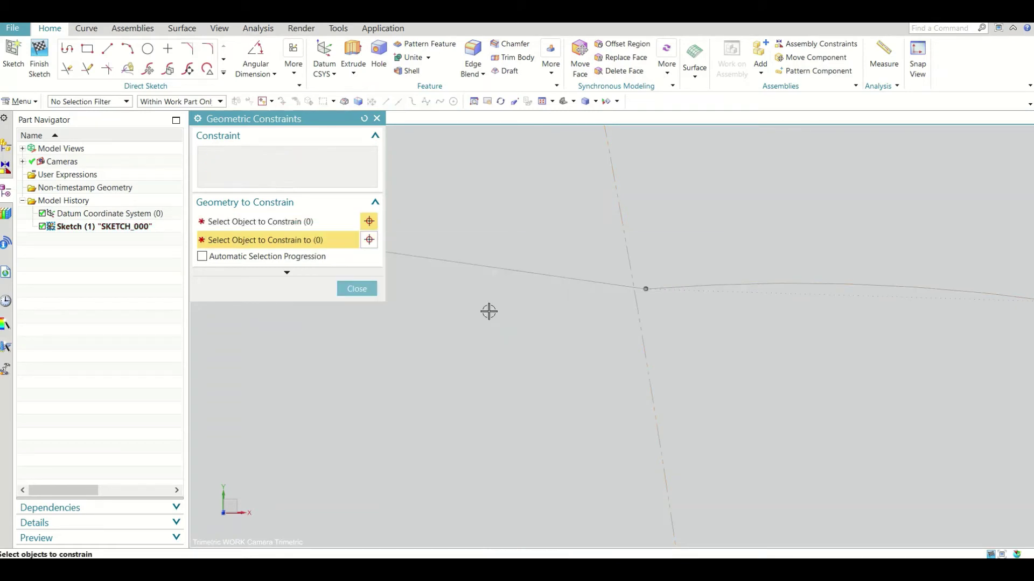
{"action": "left_click", "coordinate": [355, 288]}
{"action": "scroll", "coordinate": [527, 268], "scroll_direction": "down", "scroll_amount": 3}
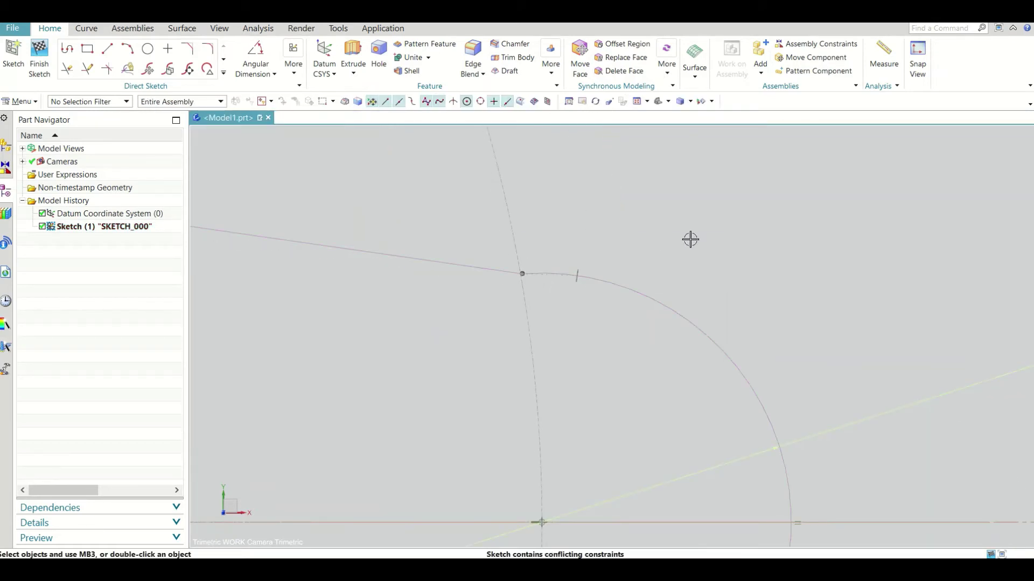
Step: Drag the line–arc junction endpoint to the right, clearing the constraint conflict
{"action": "scroll", "coordinate": [568, 277], "scroll_direction": "down", "scroll_amount": 2}
{"action": "scroll", "coordinate": [538, 281], "scroll_direction": "down", "scroll_amount": 1}
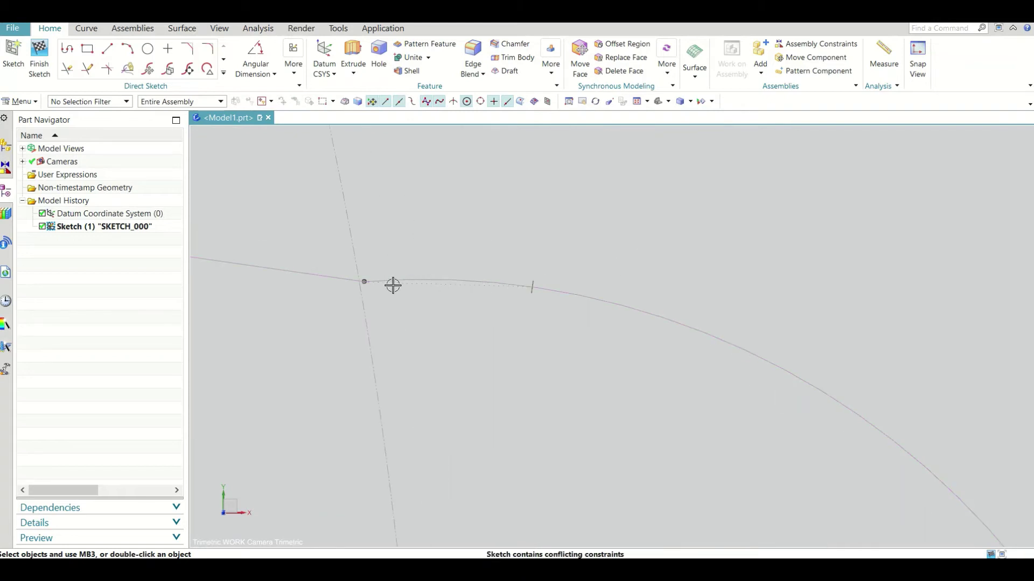
{"action": "mouse_move", "coordinate": [363, 281]}
{"action": "left_mouse_down"}
{"action": "mouse_move", "coordinate": [493, 260]}
{"action": "mouse_move", "coordinate": [643, 274]}
{"action": "mouse_move", "coordinate": [716, 249]}
{"action": "left_mouse_up"}
{"action": "scroll", "coordinate": [759, 239], "scroll_direction": "down", "scroll_amount": 3}
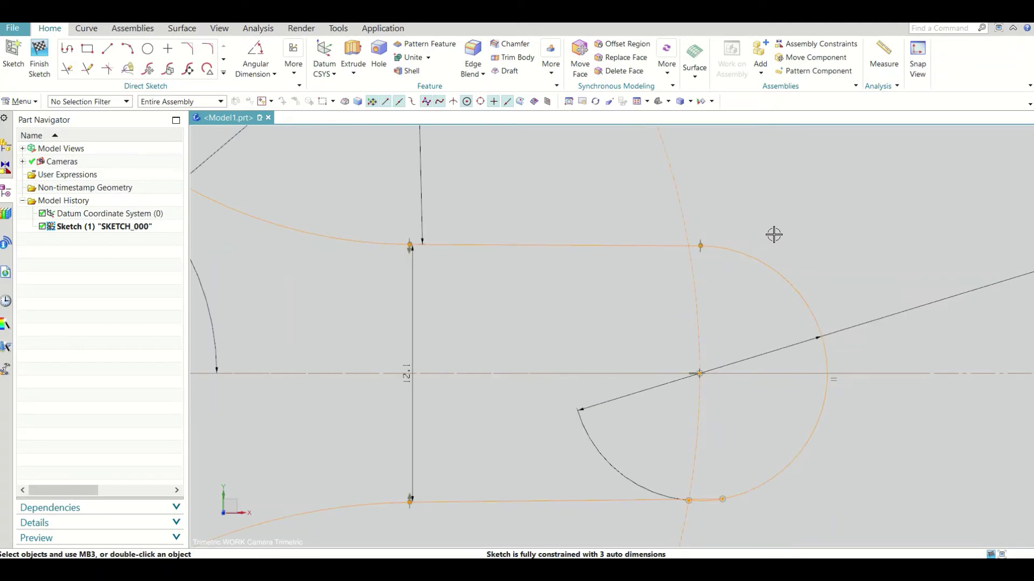
{"action": "scroll", "coordinate": [774, 235], "scroll_direction": "down", "scroll_amount": 3}
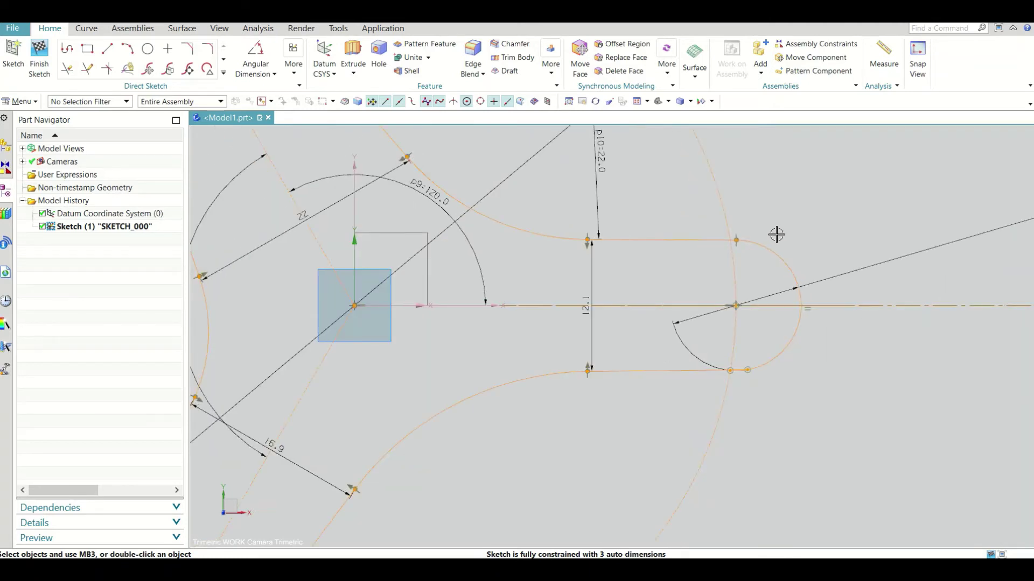
{"action": "scroll", "coordinate": [777, 353], "scroll_direction": "up", "scroll_amount": 2}
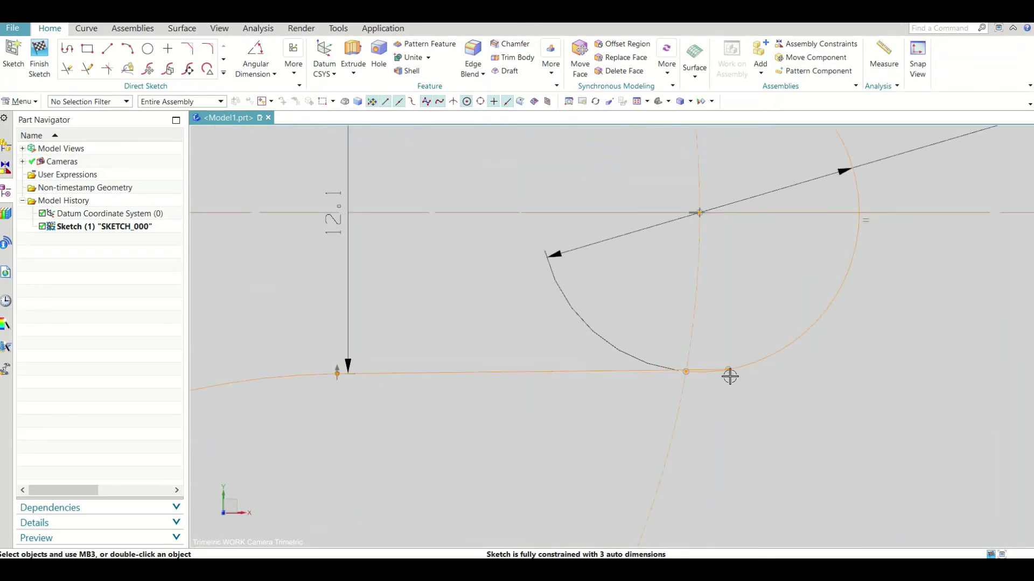
{"action": "scroll", "coordinate": [729, 376], "scroll_direction": "up", "scroll_amount": 2}
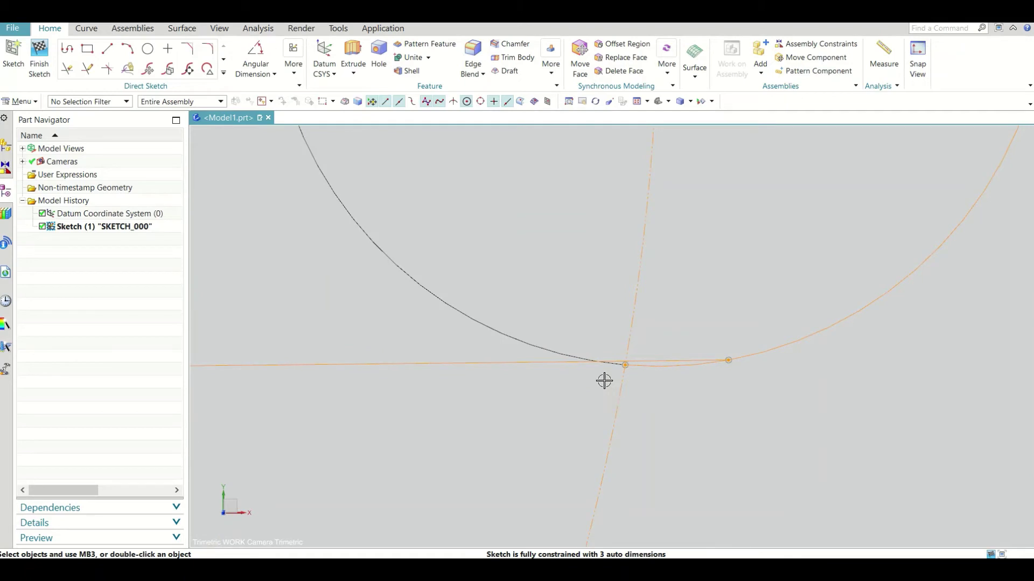
{"action": "scroll", "coordinate": [605, 379], "scroll_direction": "up", "scroll_amount": 1}
{"action": "scroll", "coordinate": [605, 376], "scroll_direction": "up", "scroll_amount": 2}
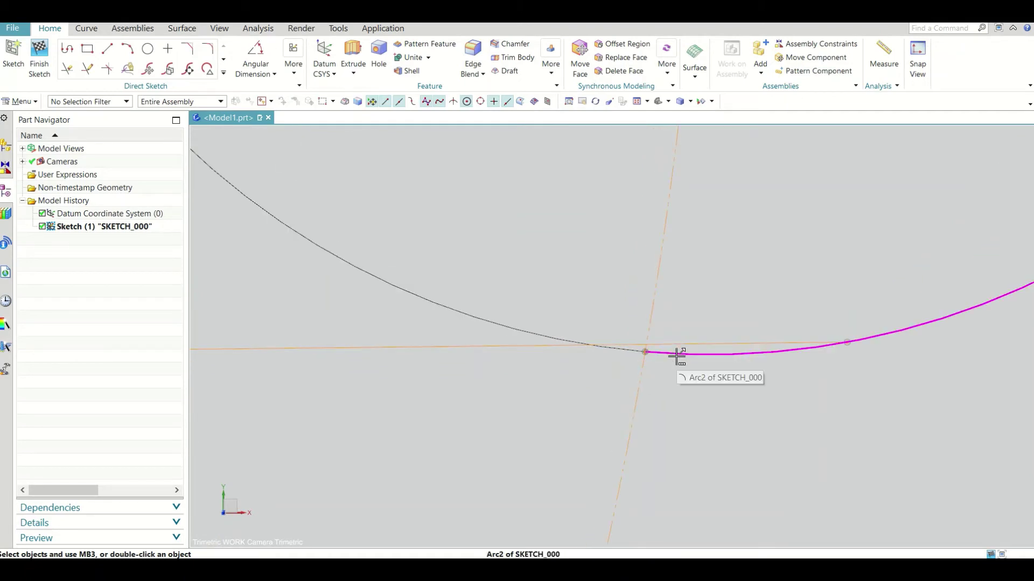
{"action": "scroll", "coordinate": [673, 366], "scroll_direction": "down", "scroll_amount": 2}
{"action": "scroll", "coordinate": [711, 389], "scroll_direction": "down", "scroll_amount": 1}
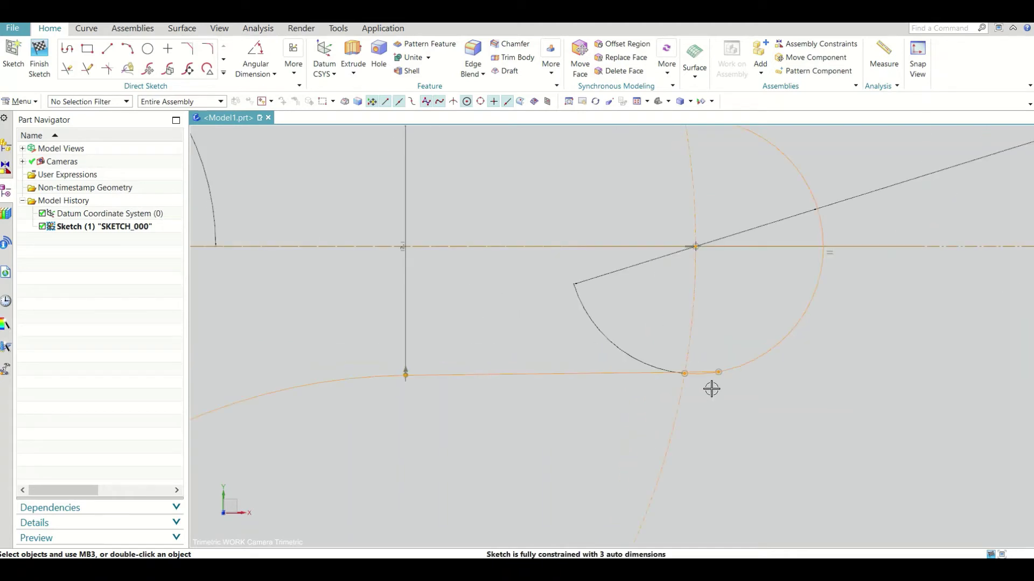
Step: Return to trimetric view, zoom into the arc/line intersection, and start Quick Trim
{"action": "key", "text": "Home"}
{"action": "scroll", "coordinate": [380, 194], "scroll_direction": "up", "scroll_amount": 5}
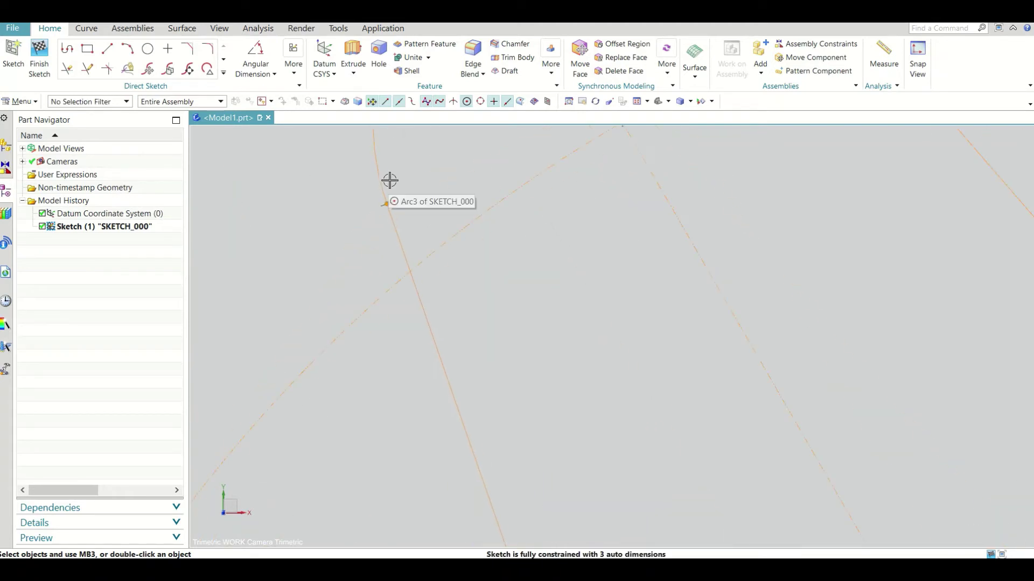
{"action": "scroll", "coordinate": [415, 248], "scroll_direction": "down", "scroll_amount": 2}
{"action": "scroll", "coordinate": [463, 291], "scroll_direction": "down", "scroll_amount": 2}
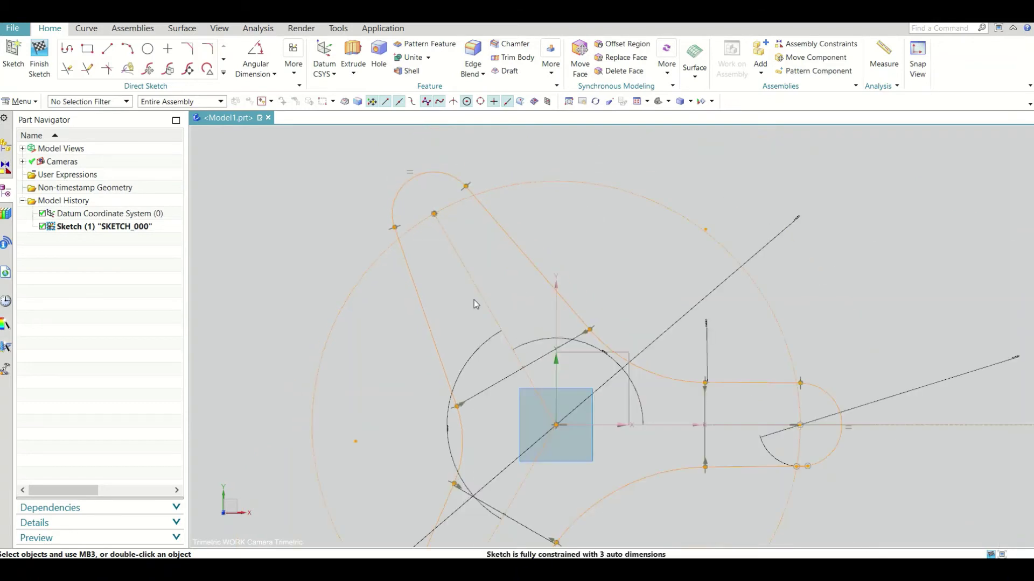
{"action": "scroll", "coordinate": [847, 480], "scroll_direction": "up", "scroll_amount": 3}
{"action": "scroll", "coordinate": [865, 466], "scroll_direction": "up", "scroll_amount": 3}
{"action": "scroll", "coordinate": [827, 435], "scroll_direction": "up", "scroll_amount": 2}
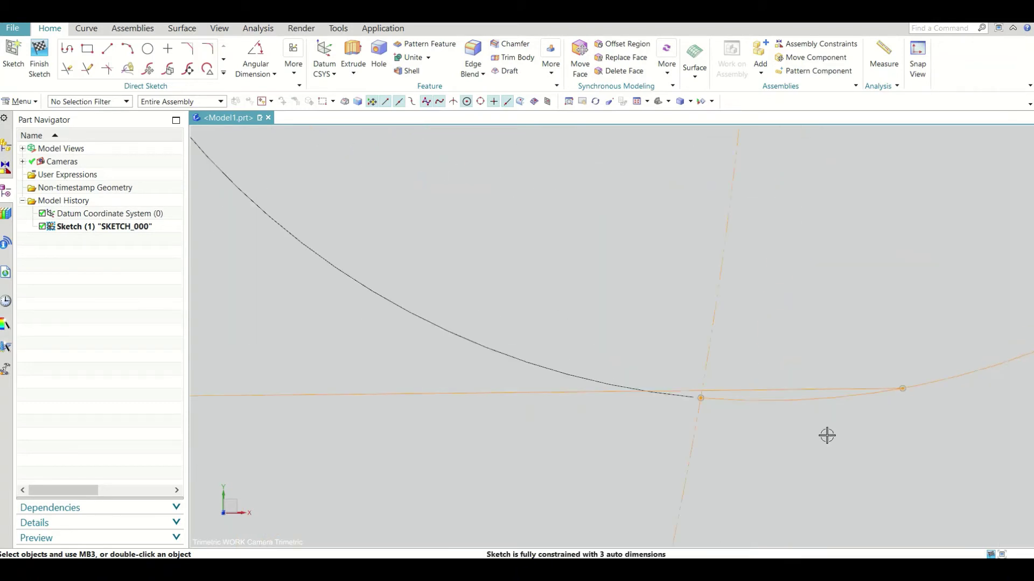
{"action": "scroll", "coordinate": [794, 413], "scroll_direction": "up", "scroll_amount": 1}
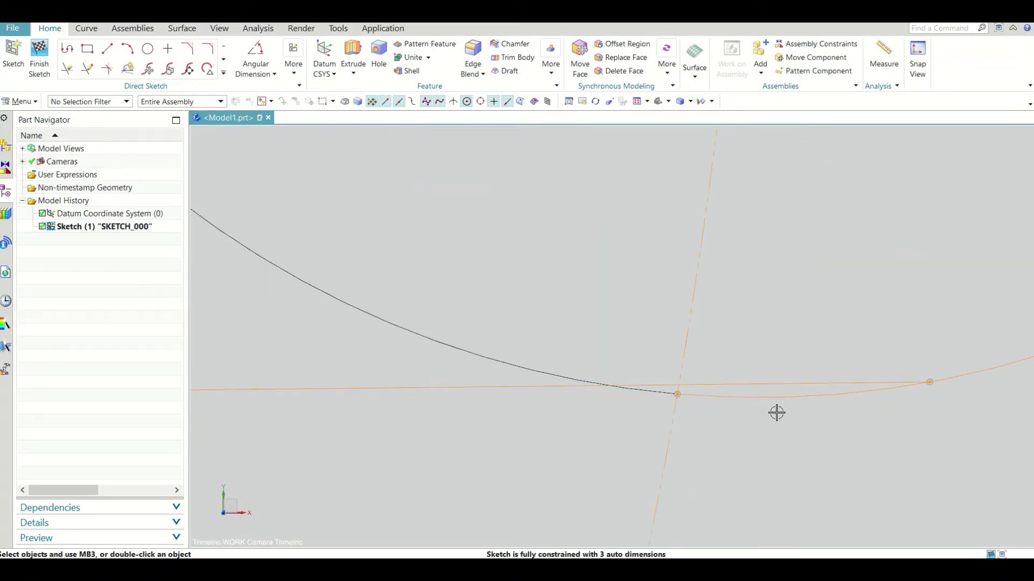
{"action": "left_click", "coordinate": [74, 74]}
Step: Trim the overhanging arc piece at the lobe intersection
{"action": "left_click", "coordinate": [731, 395]}
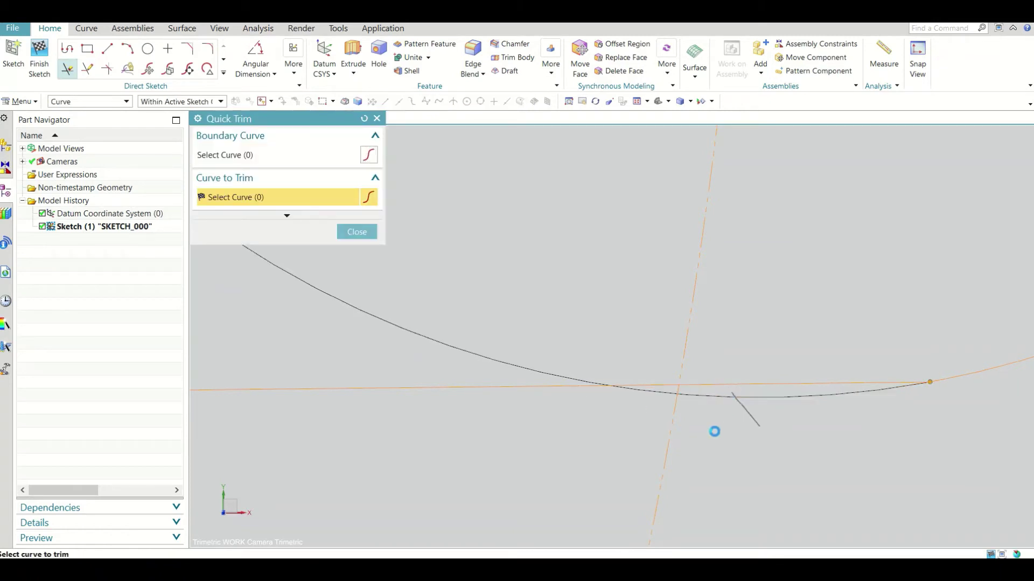
{"action": "scroll", "coordinate": [744, 424], "scroll_direction": "down", "scroll_amount": 2}
{"action": "scroll", "coordinate": [745, 422], "scroll_direction": "down", "scroll_amount": 2}
{"action": "scroll", "coordinate": [745, 422], "scroll_direction": "down", "scroll_amount": 2}
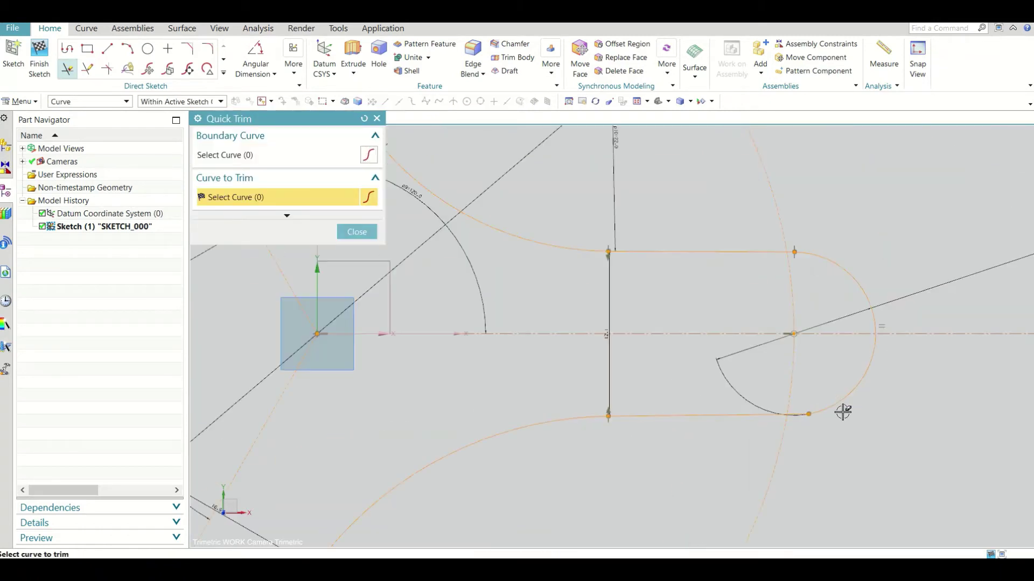
{"action": "scroll", "coordinate": [611, 429], "scroll_direction": "down", "scroll_amount": 2}
{"action": "scroll", "coordinate": [458, 512], "scroll_direction": "up", "scroll_amount": 3}
{"action": "scroll", "coordinate": [427, 478], "scroll_direction": "up", "scroll_amount": 3}
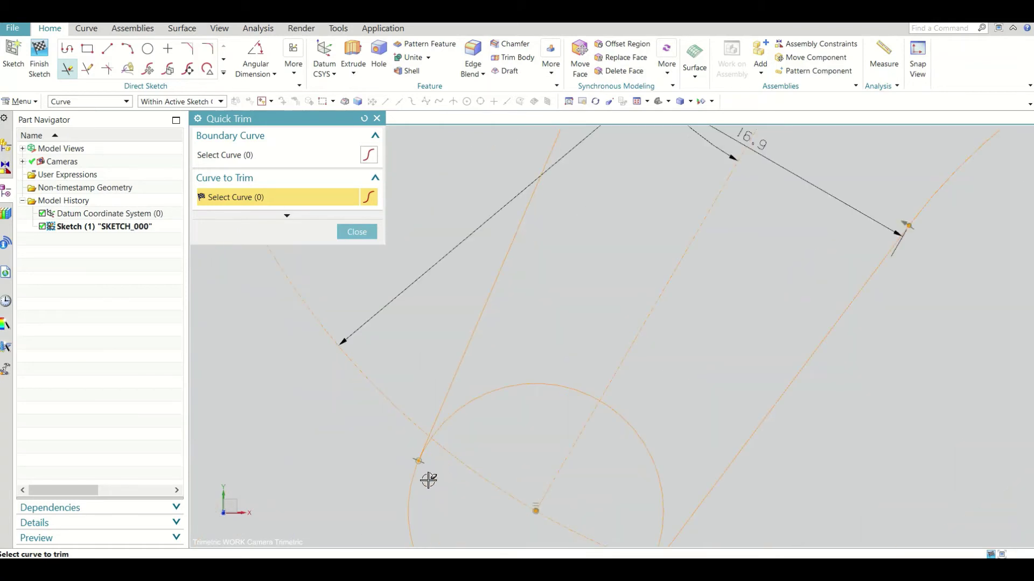
{"action": "scroll", "coordinate": [425, 423], "scroll_direction": "up", "scroll_amount": 3}
{"action": "scroll", "coordinate": [424, 424], "scroll_direction": "up", "scroll_amount": 3}
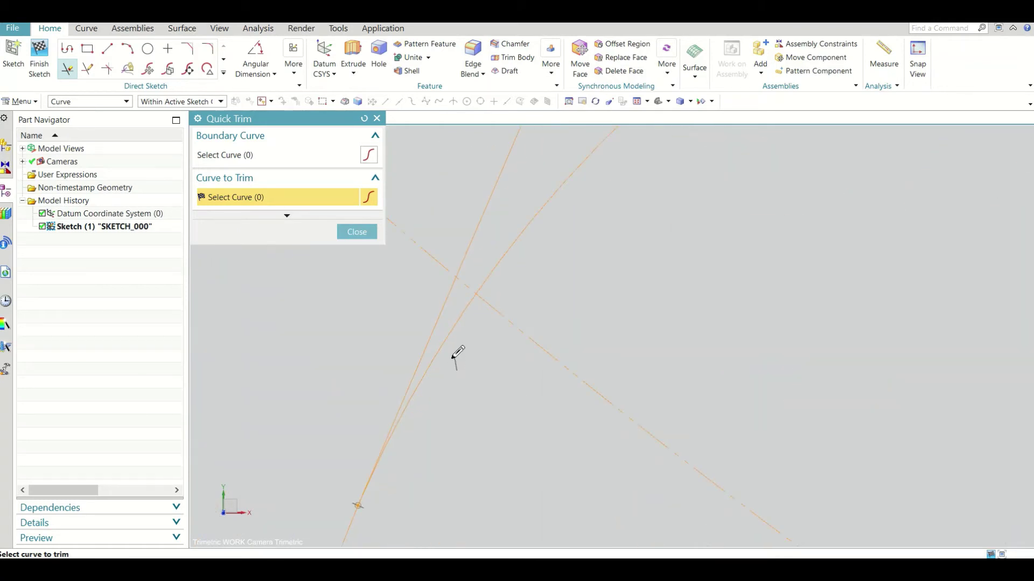
Step: Trim the stray line piece past the intersection and close Quick Trim
{"action": "left_click_drag", "start_coordinate": [449, 337], "coordinate": [450, 330]}
{"action": "scroll", "coordinate": [768, 287], "scroll_direction": "up", "scroll_amount": 2}
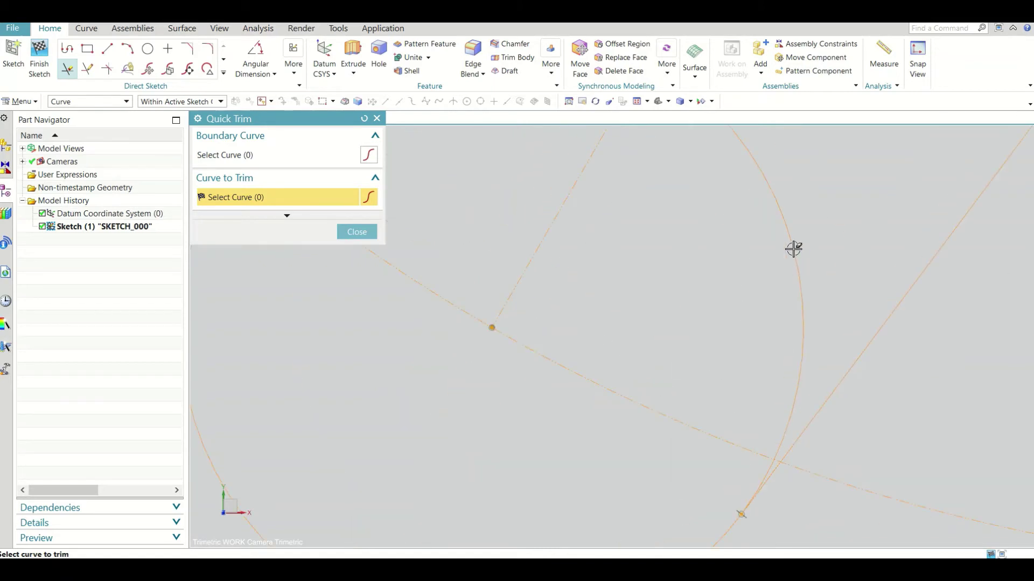
{"action": "scroll", "coordinate": [780, 450], "scroll_direction": "up", "scroll_amount": 2}
{"action": "scroll", "coordinate": [772, 381], "scroll_direction": "up", "scroll_amount": 2}
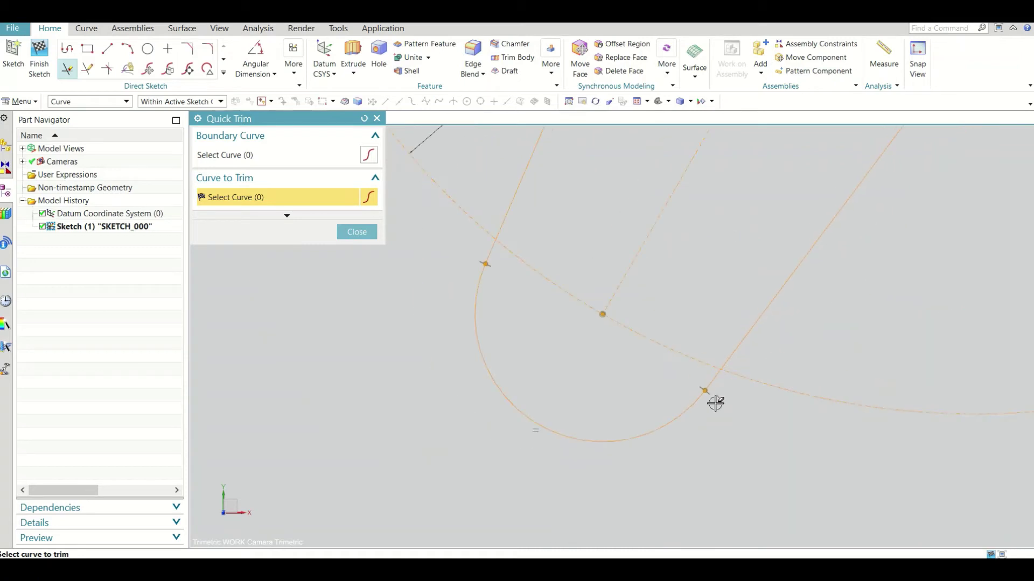
{"action": "scroll", "coordinate": [669, 461], "scroll_direction": "down", "scroll_amount": 2}
{"action": "scroll", "coordinate": [641, 464], "scroll_direction": "down", "scroll_amount": 2}
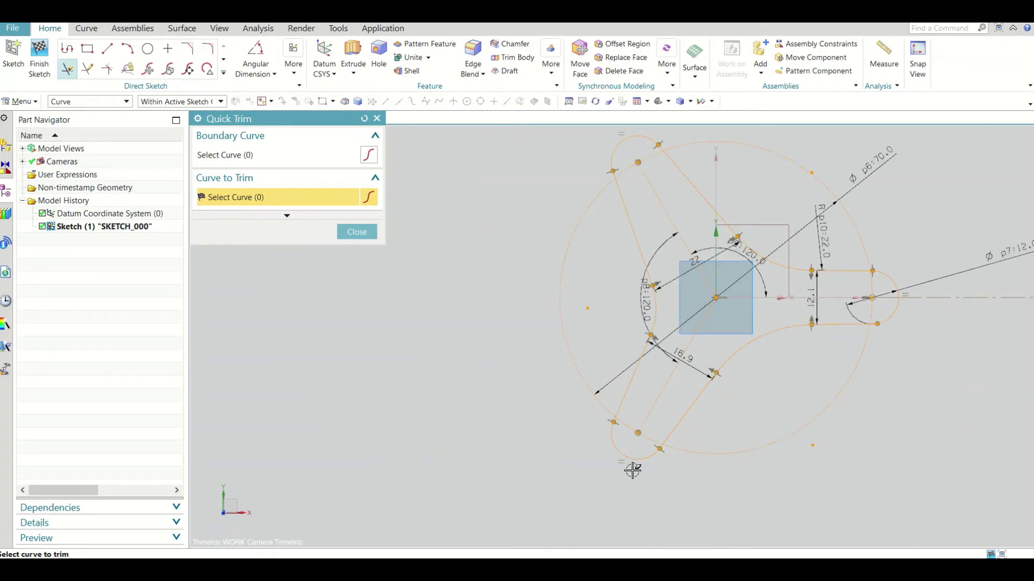
{"action": "scroll", "coordinate": [861, 301], "scroll_direction": "up", "scroll_amount": 2}
{"action": "scroll", "coordinate": [855, 259], "scroll_direction": "up", "scroll_amount": 2}
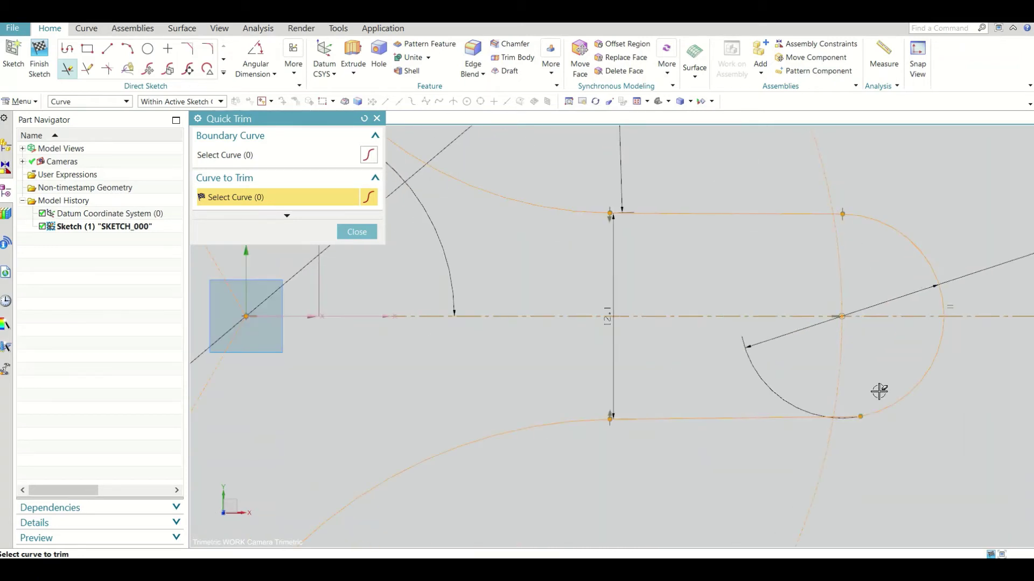
{"action": "scroll", "coordinate": [832, 423], "scroll_direction": "up", "scroll_amount": 3}
{"action": "scroll", "coordinate": [832, 423], "scroll_direction": "down", "scroll_amount": 1}
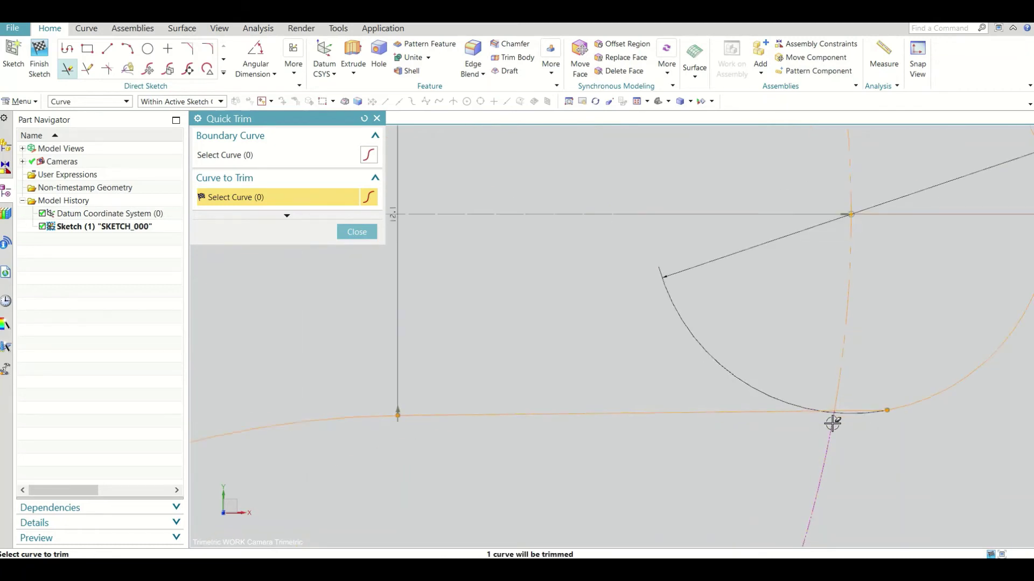
{"action": "scroll", "coordinate": [832, 424], "scroll_direction": "down", "scroll_amount": 2}
{"action": "scroll", "coordinate": [832, 422], "scroll_direction": "down", "scroll_amount": 2}
{"action": "scroll", "coordinate": [832, 423], "scroll_direction": "down", "scroll_amount": 1}
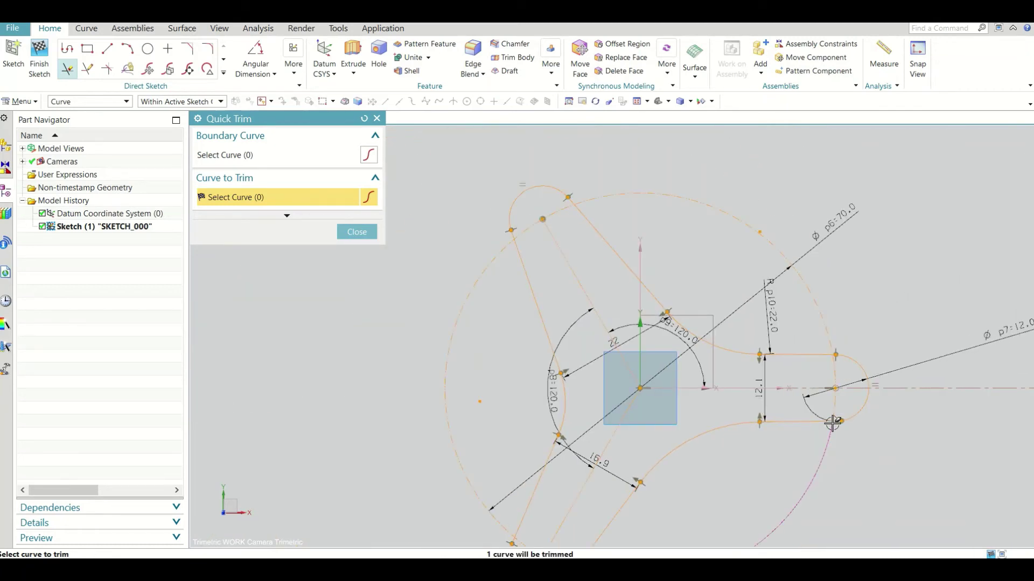
{"action": "scroll", "coordinate": [673, 331], "scroll_direction": "down", "scroll_amount": 1}
{"action": "scroll", "coordinate": [592, 307], "scroll_direction": "down", "scroll_amount": 1}
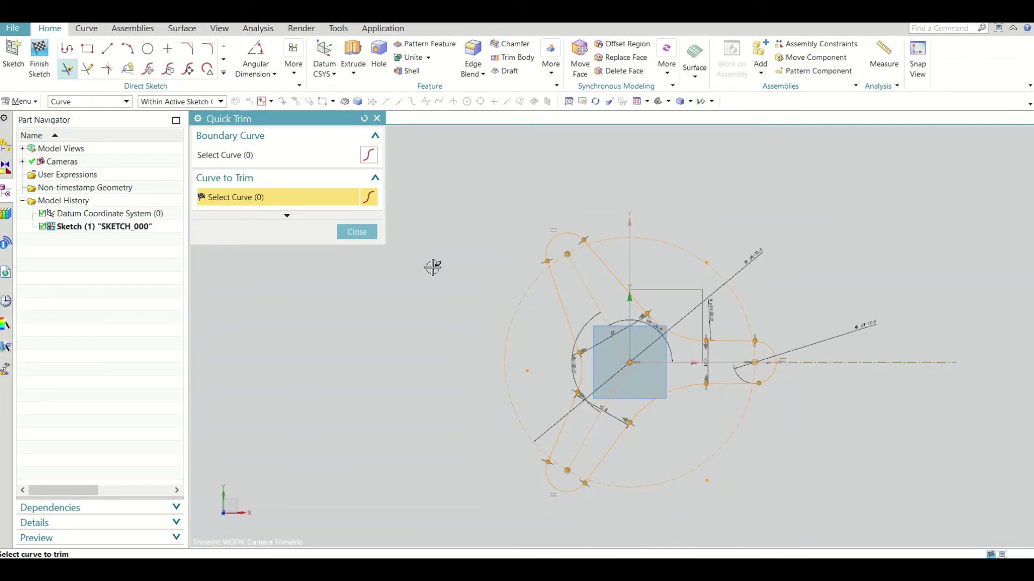
{"action": "left_click", "coordinate": [356, 231]}
{"action": "scroll", "coordinate": [387, 264], "scroll_direction": "down", "scroll_amount": 1}
{"action": "scroll", "coordinate": [457, 285], "scroll_direction": "up", "scroll_amount": 2}
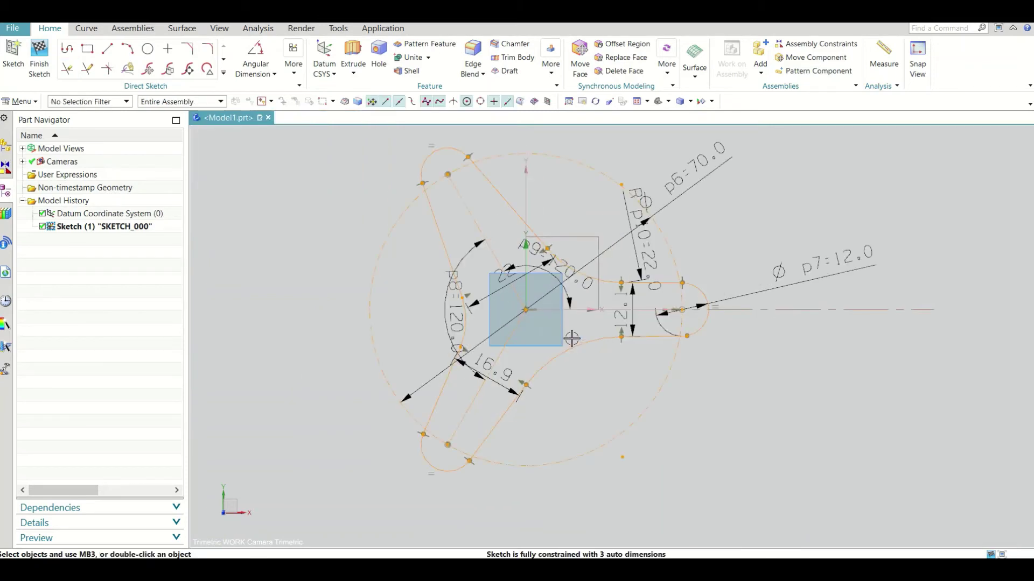
{"action": "scroll", "coordinate": [513, 307], "scroll_direction": "down", "scroll_amount": 1}
{"action": "scroll", "coordinate": [565, 366], "scroll_direction": "up", "scroll_amount": 1}
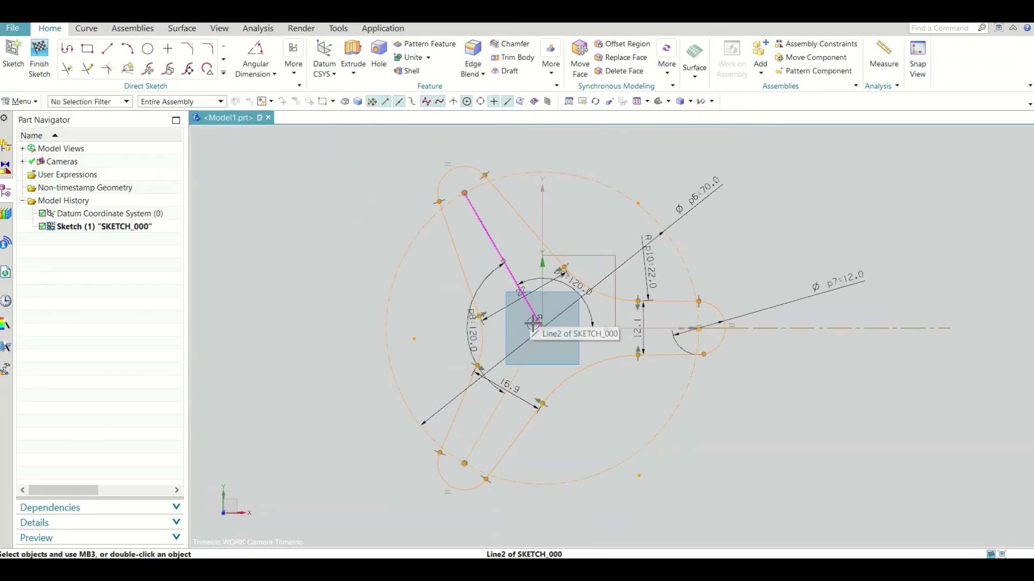
Step: Finish the sketch and extrude the three-lobed outline 30 mm into a solid
{"action": "left_click", "coordinate": [40, 57]}
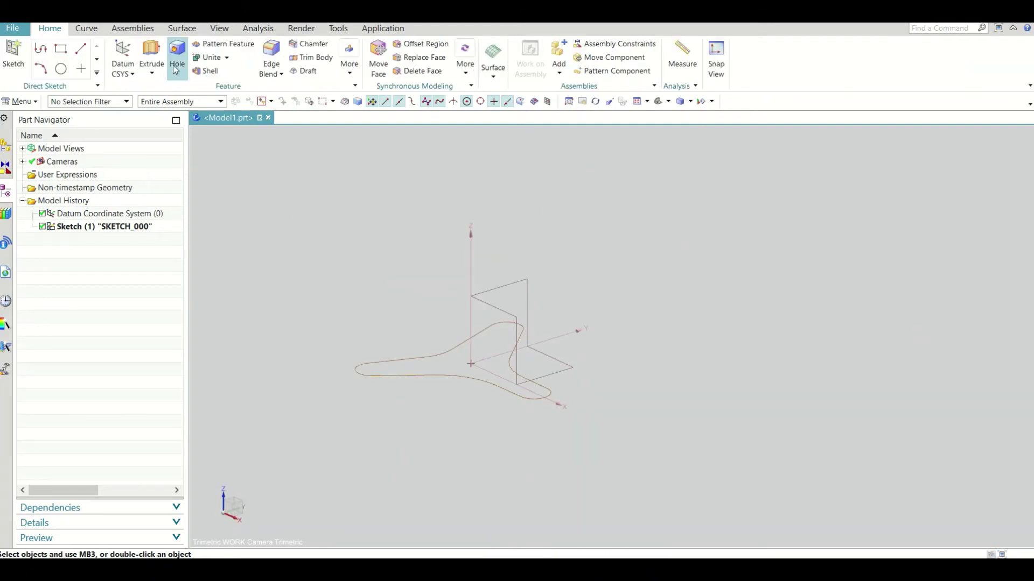
{"action": "left_click", "coordinate": [151, 54]}
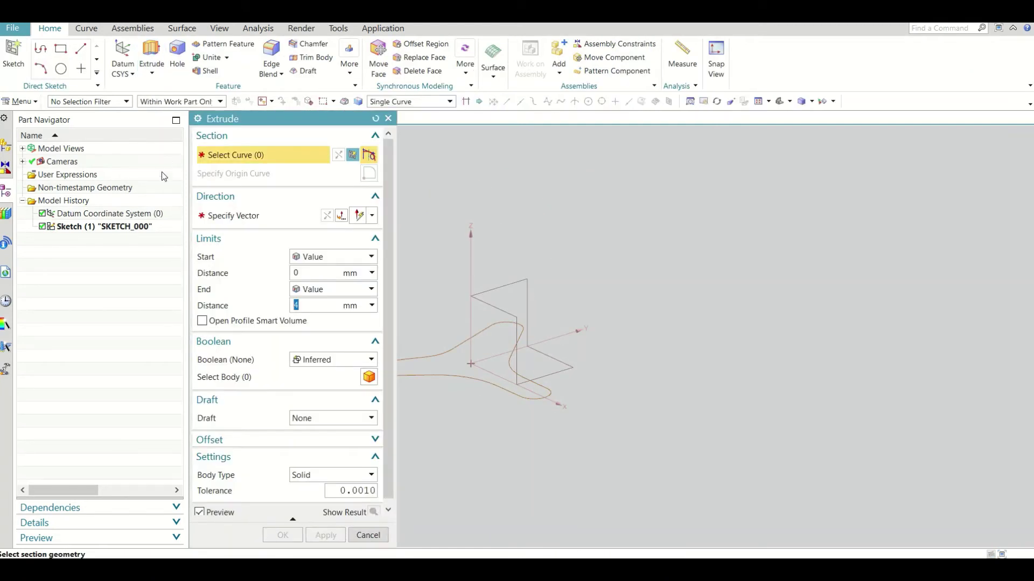
{"action": "left_click", "coordinate": [135, 227]}
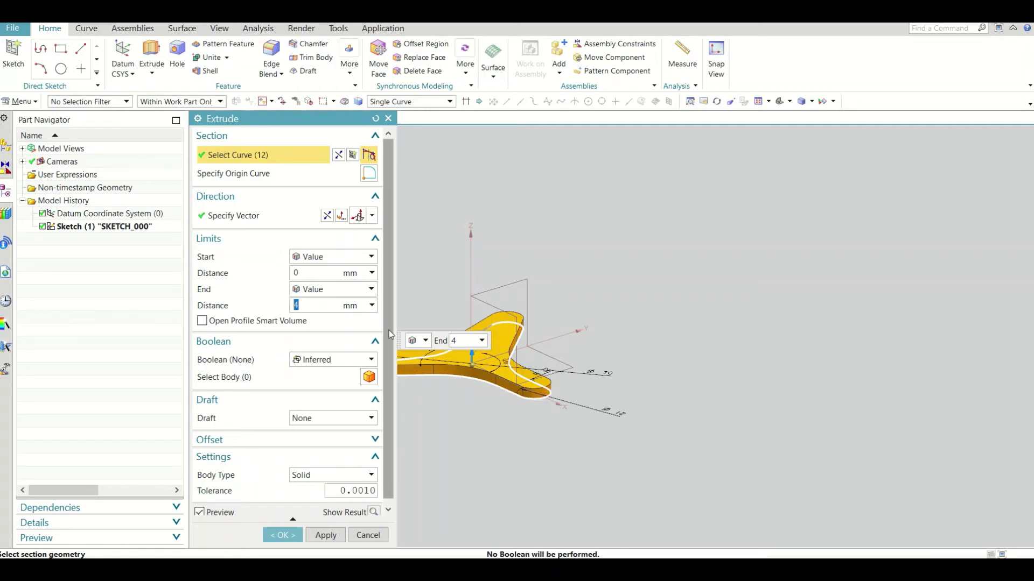
{"action": "type", "text": "30"}
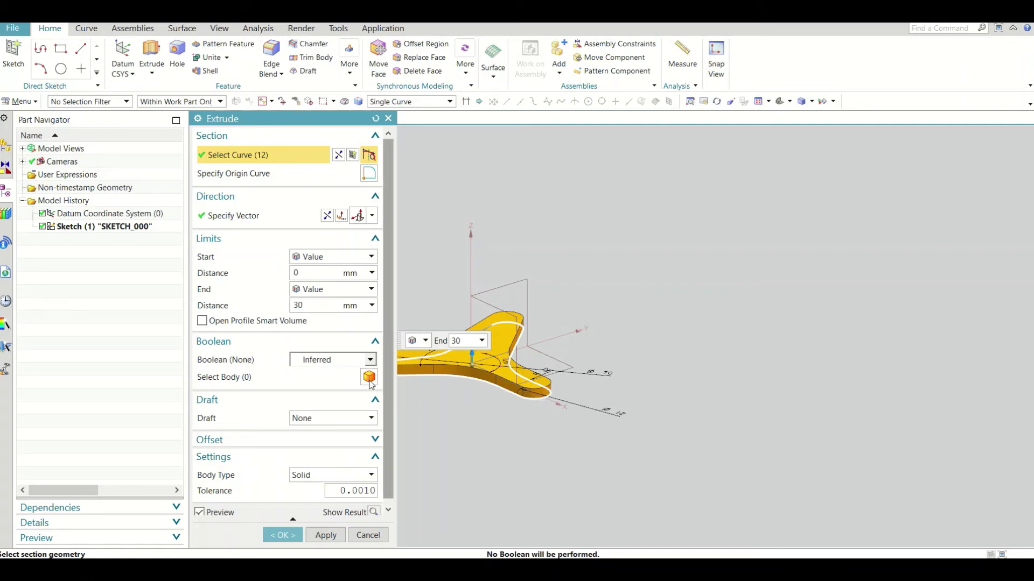
{"action": "left_click", "coordinate": [282, 535]}
{"action": "scroll", "coordinate": [662, 274], "scroll_direction": "down", "scroll_amount": 3}
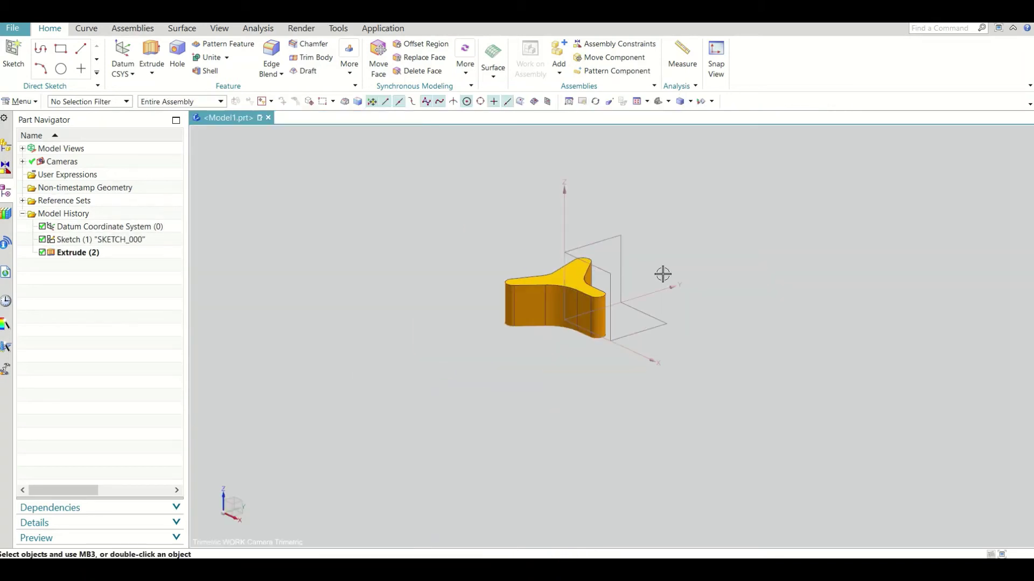
{"action": "scroll", "coordinate": [625, 288], "scroll_direction": "up", "scroll_amount": 2}
{"action": "middle_click_drag", "start_coordinate": [625, 288], "coordinate": [689, 320]}
Step: Edit Extrude (2) so its Body Type is Sheet instead of Solid
{"action": "right_click", "coordinate": [81, 253]}
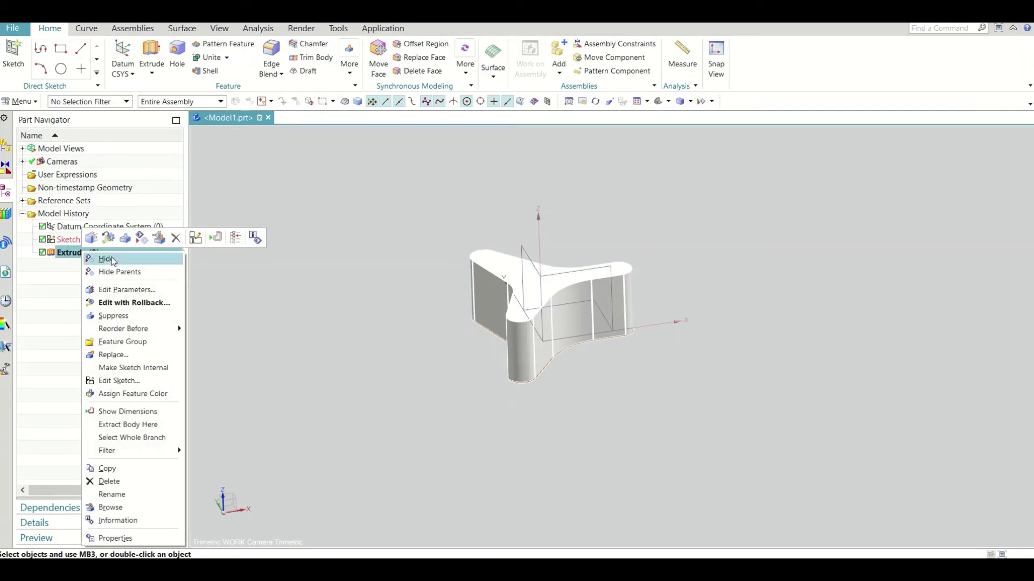
{"action": "left_click", "coordinate": [130, 291]}
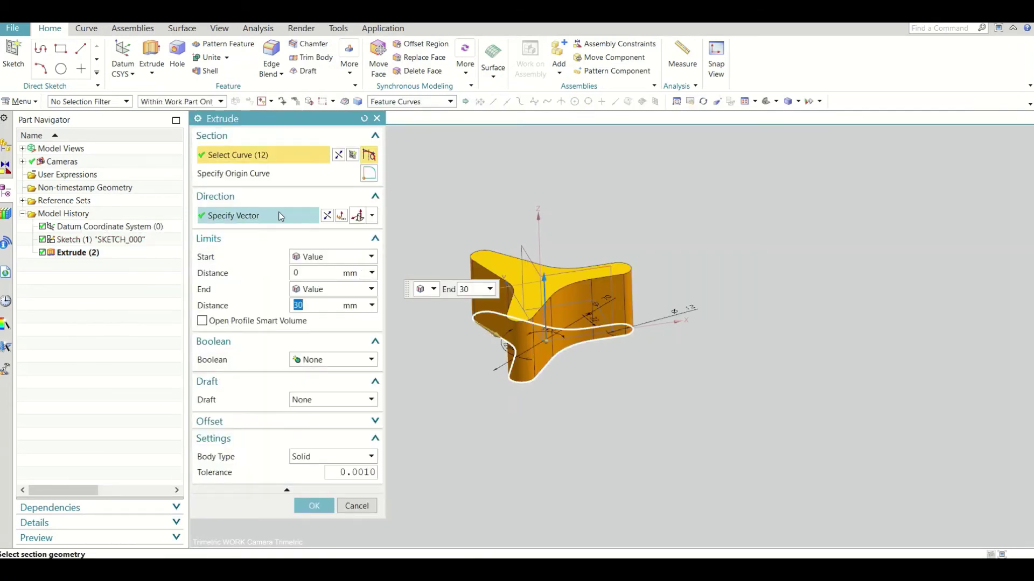
{"action": "left_click", "coordinate": [315, 454]}
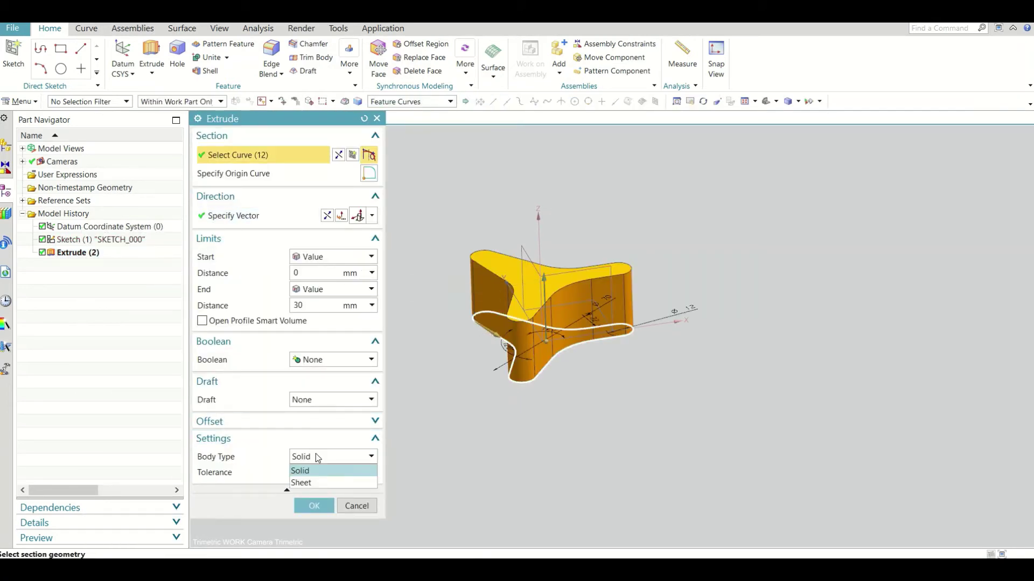
{"action": "left_click", "coordinate": [319, 483]}
{"action": "left_click", "coordinate": [315, 507]}
{"action": "mouse_move", "coordinate": [436, 342]}
{"action": "middle_mouse_down"}
{"action": "mouse_move", "coordinate": [633, 340]}
{"action": "mouse_move", "coordinate": [635, 288]}
{"action": "mouse_move", "coordinate": [605, 248]}
{"action": "mouse_move", "coordinate": [610, 304]}
{"action": "mouse_move", "coordinate": [563, 277]}
{"action": "middle_mouse_up"}
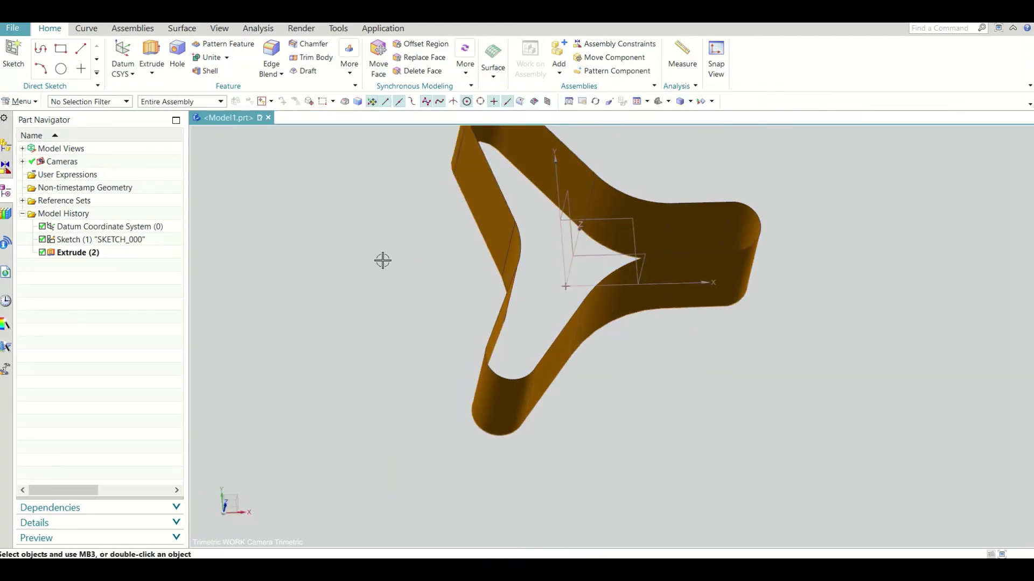
{"action": "middle_click_drag", "start_coordinate": [382, 261], "coordinate": [395, 266]}
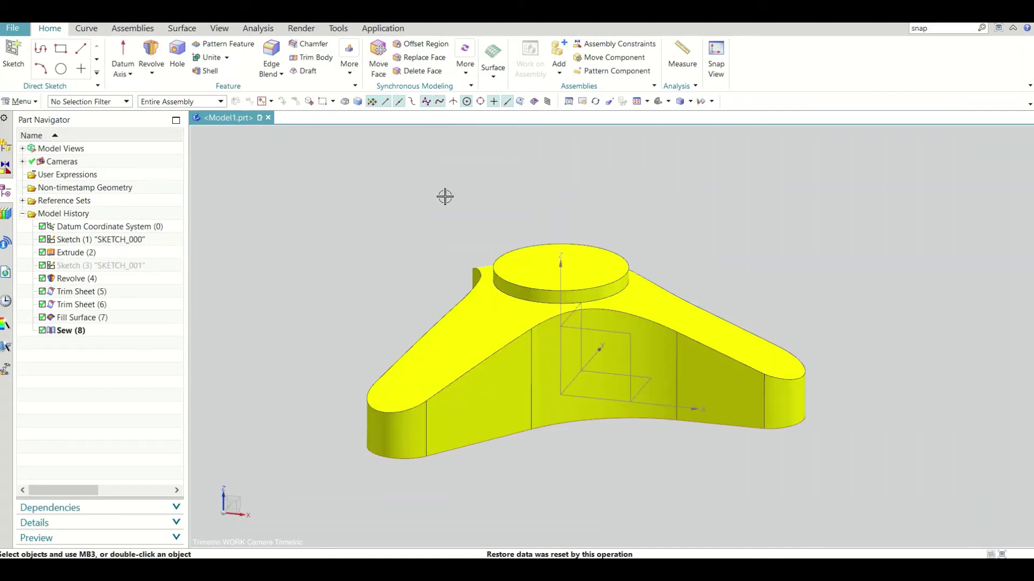
Step: Create a new sketch on the boss's top face
{"action": "left_click", "coordinate": [13, 54]}
{"action": "left_click", "coordinate": [607, 275]}
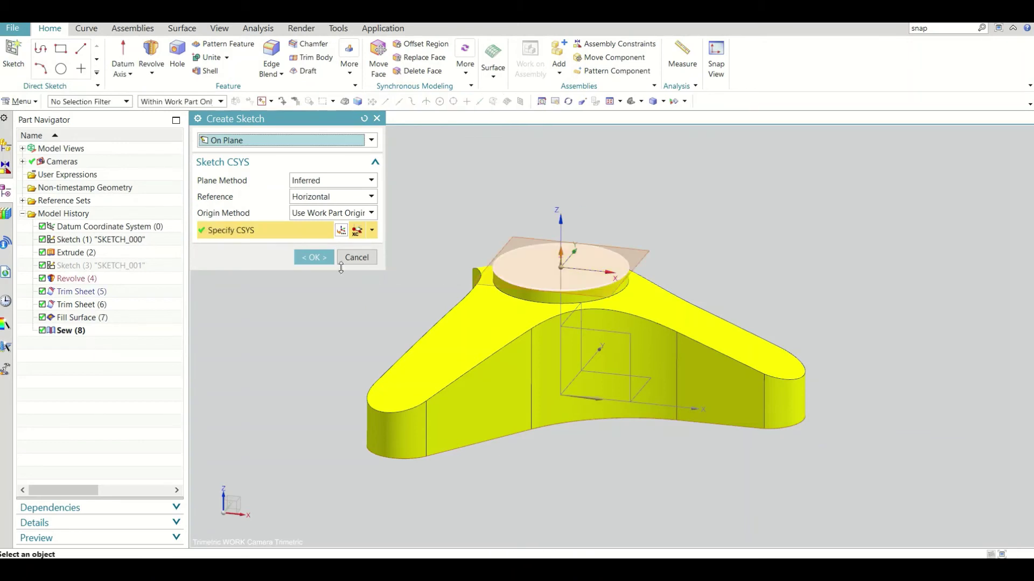
{"action": "left_click", "coordinate": [314, 257]}
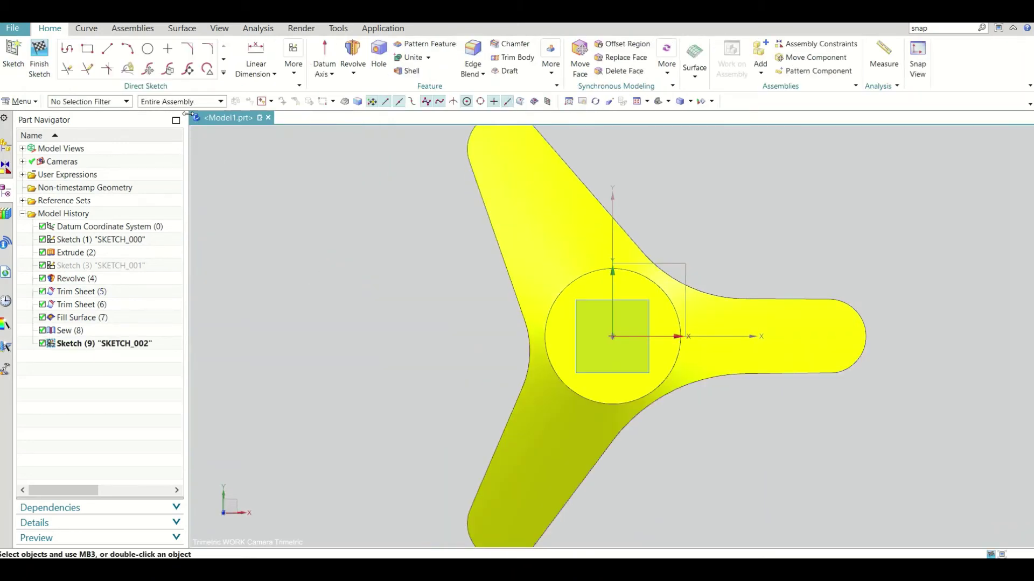
{"action": "left_click", "coordinate": [150, 51]}
{"action": "mouse_move", "coordinate": [330, 306]}
{"action": "middle_mouse_down"}
{"action": "mouse_move", "coordinate": [671, 333]}
{"action": "mouse_move", "coordinate": [665, 249]}
{"action": "middle_mouse_up"}
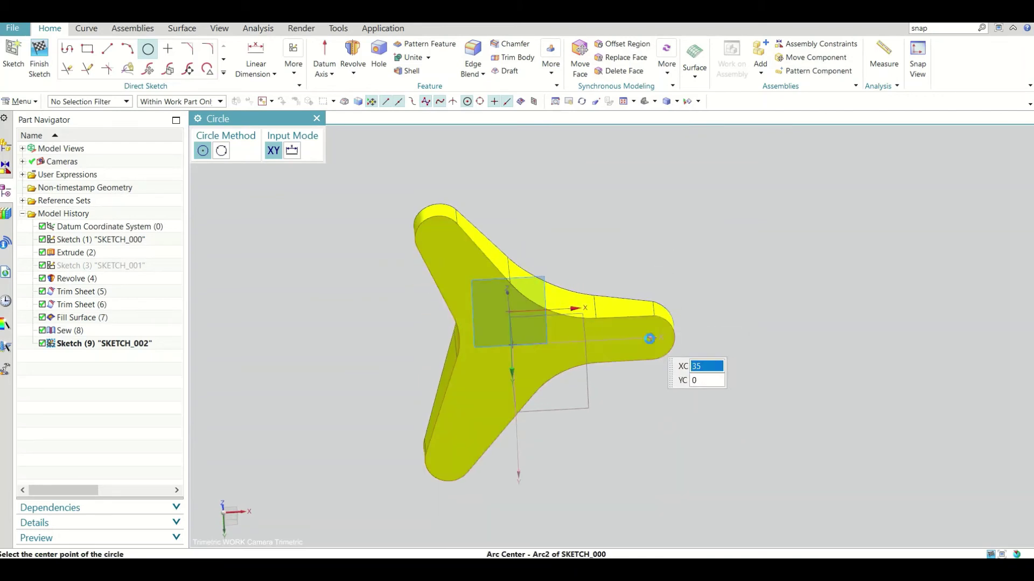
Step: Draw a circle centred on the right lobe's arc centre, sized to the lobe tip
{"action": "left_click", "coordinate": [651, 338]}
{"action": "key", "text": "Escape"}
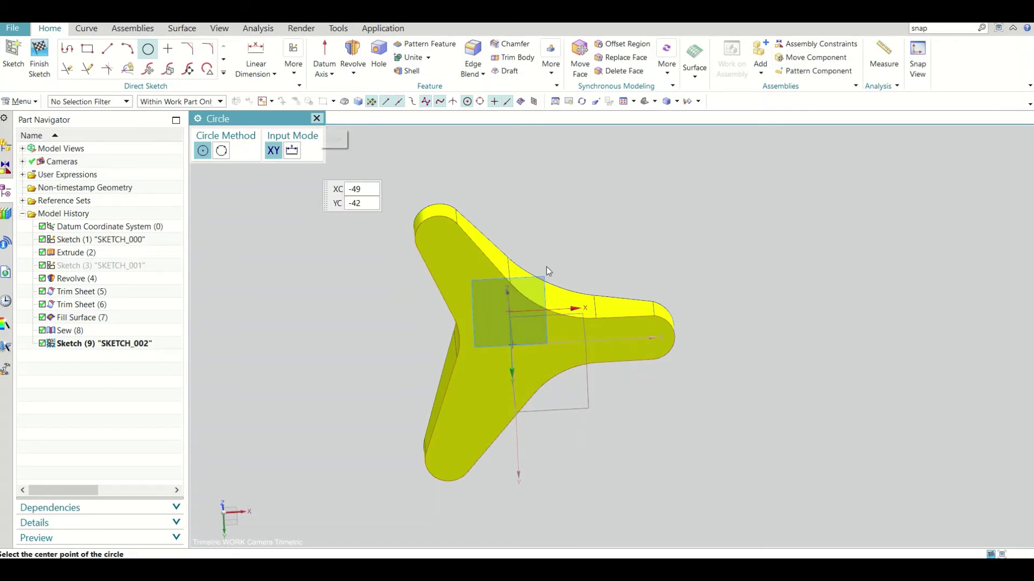
{"action": "key", "text": "Escape"}
{"action": "mouse_move", "coordinate": [761, 341]}
{"action": "middle_mouse_down"}
{"action": "mouse_move", "coordinate": [761, 388]}
{"action": "mouse_move", "coordinate": [748, 321]}
{"action": "middle_mouse_up"}
{"action": "left_click", "coordinate": [149, 50]}
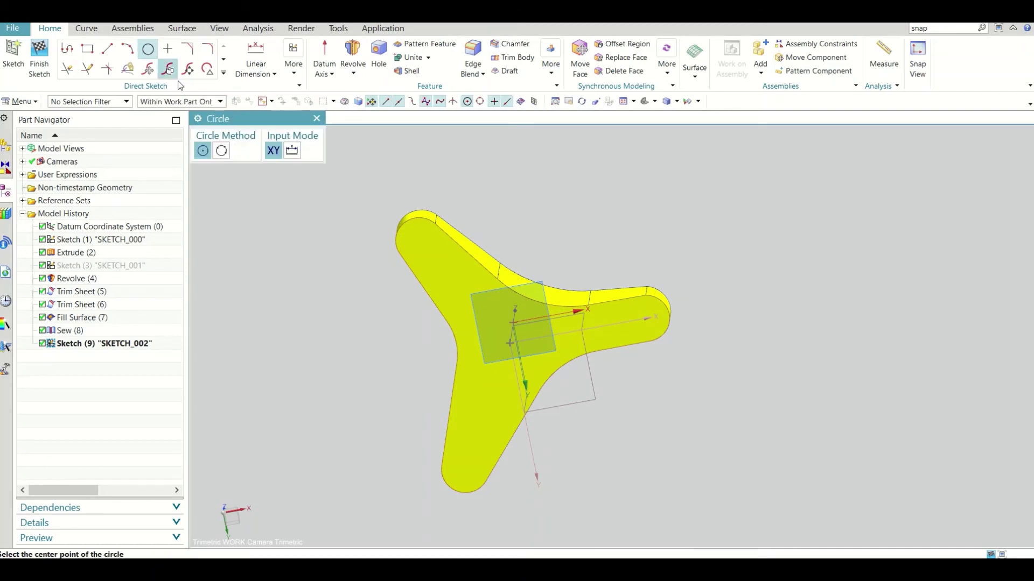
{"action": "left_click", "coordinate": [649, 318]}
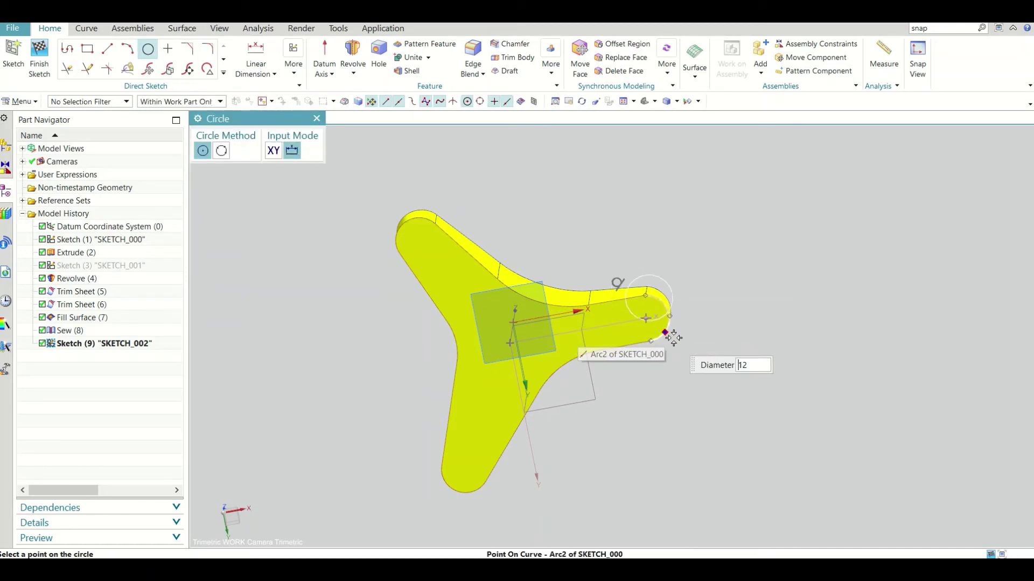
{"action": "left_click", "coordinate": [693, 347]}
{"action": "left_click", "coordinate": [316, 121]}
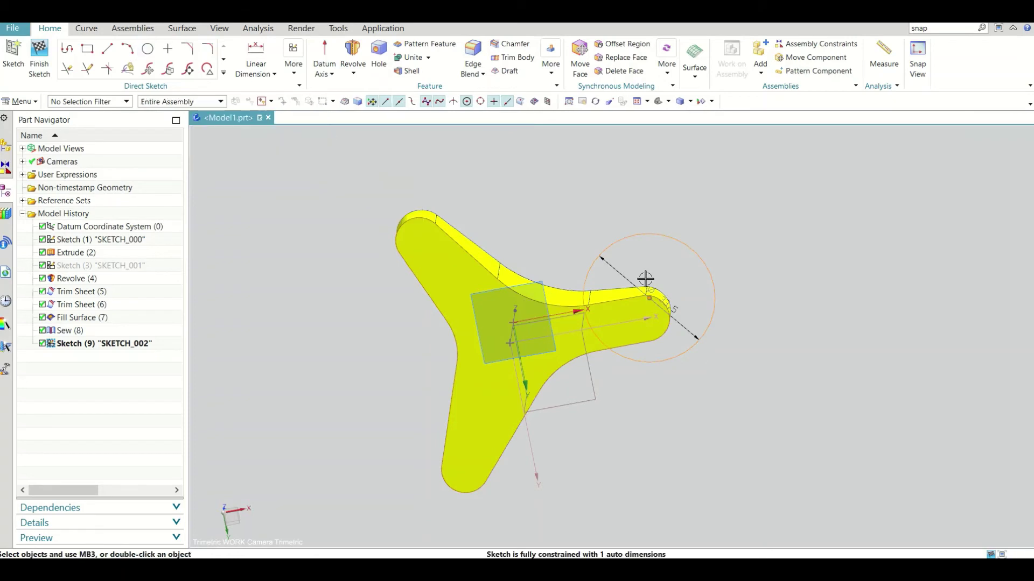
{"action": "mouse_move", "coordinate": [647, 277]}
{"action": "middle_mouse_down"}
{"action": "mouse_move", "coordinate": [745, 335]}
{"action": "mouse_move", "coordinate": [764, 384]}
{"action": "middle_mouse_up"}
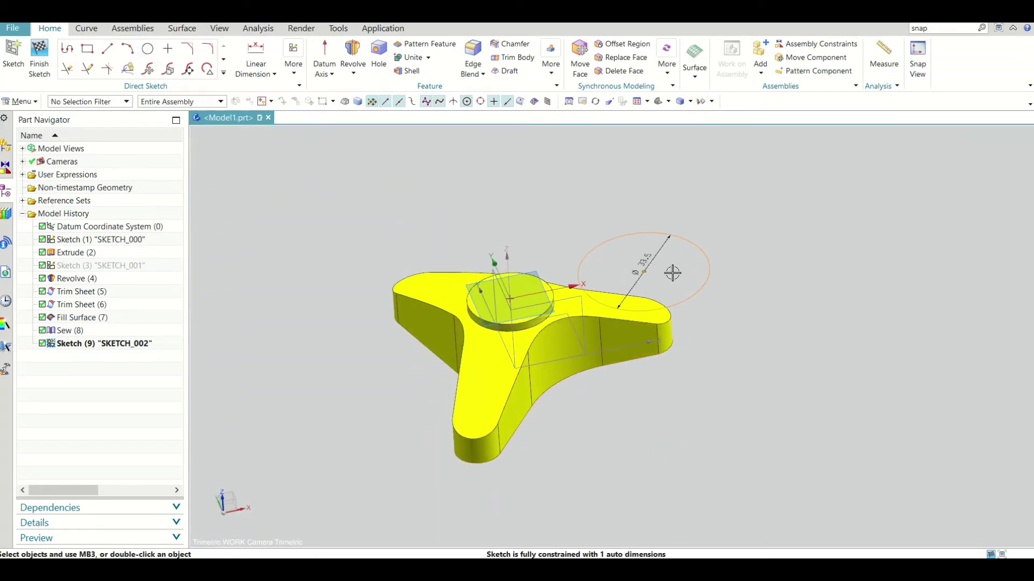
Step: Set the lobe circle's diameter to 4.5 and view the sketch from the top
{"action": "double_click", "coordinate": [649, 260]}
{"action": "type", "text": "4.5"}
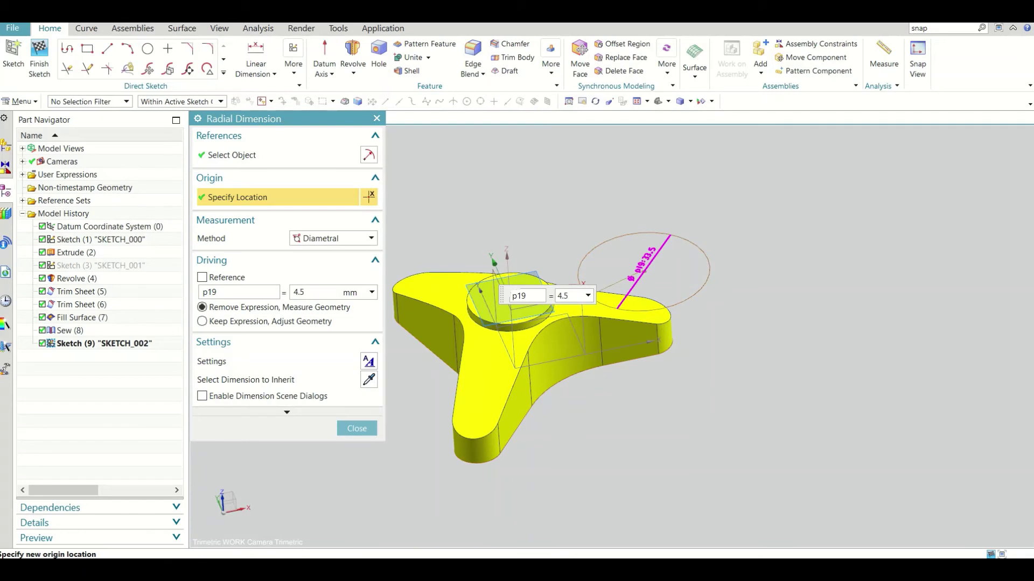
{"action": "key", "text": "Return"}
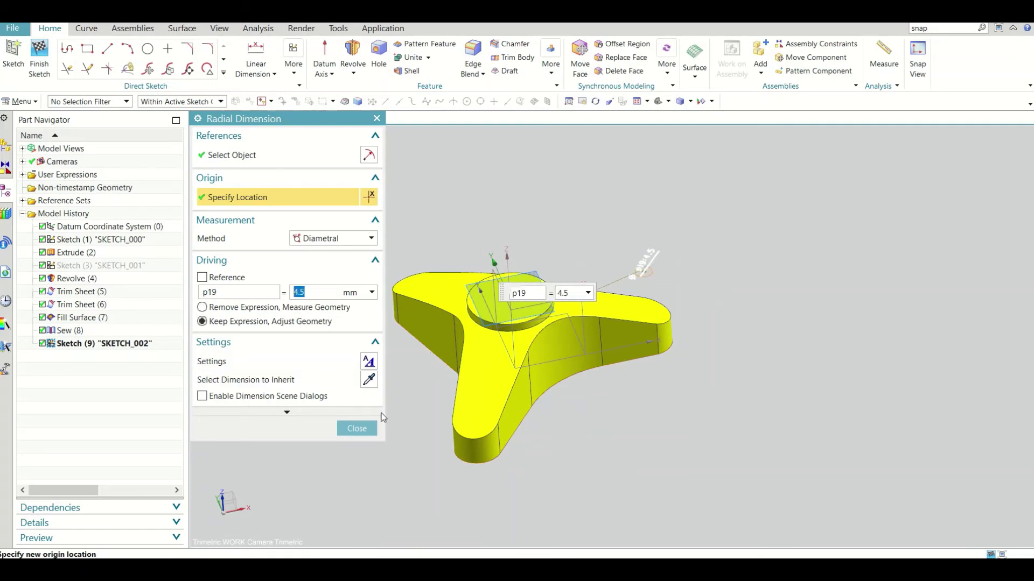
{"action": "left_click", "coordinate": [357, 429]}
{"action": "mouse_move", "coordinate": [706, 295]}
{"action": "middle_mouse_down"}
{"action": "mouse_move", "coordinate": [708, 338]}
{"action": "mouse_move", "coordinate": [698, 339]}
{"action": "mouse_move", "coordinate": [708, 348]}
{"action": "mouse_move", "coordinate": [711, 274]}
{"action": "middle_mouse_up"}
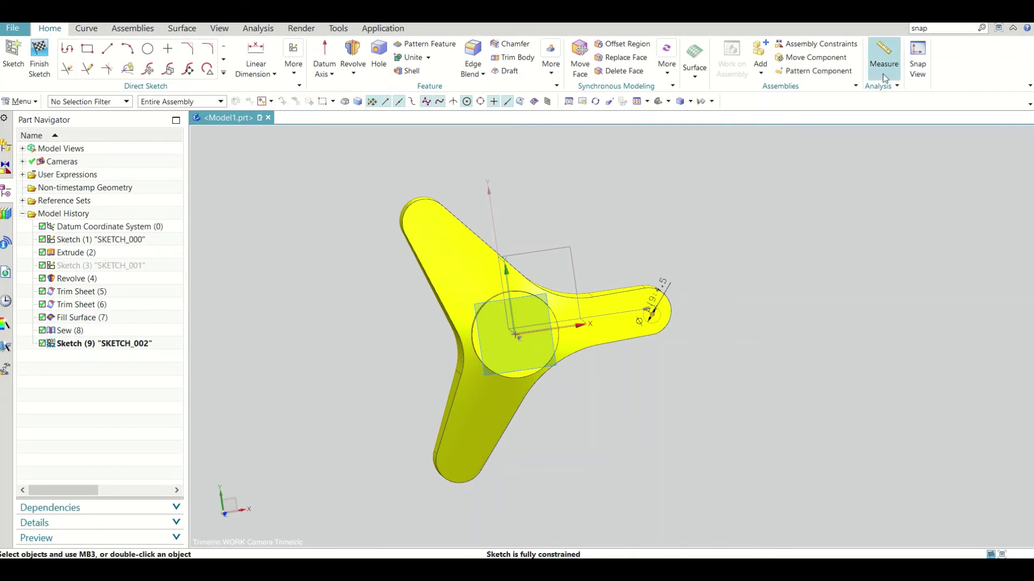
{"action": "left_click", "coordinate": [918, 60]}
{"action": "scroll", "coordinate": [713, 264], "scroll_direction": "down", "scroll_amount": 3}
{"action": "scroll", "coordinate": [769, 336], "scroll_direction": "down", "scroll_amount": 1}
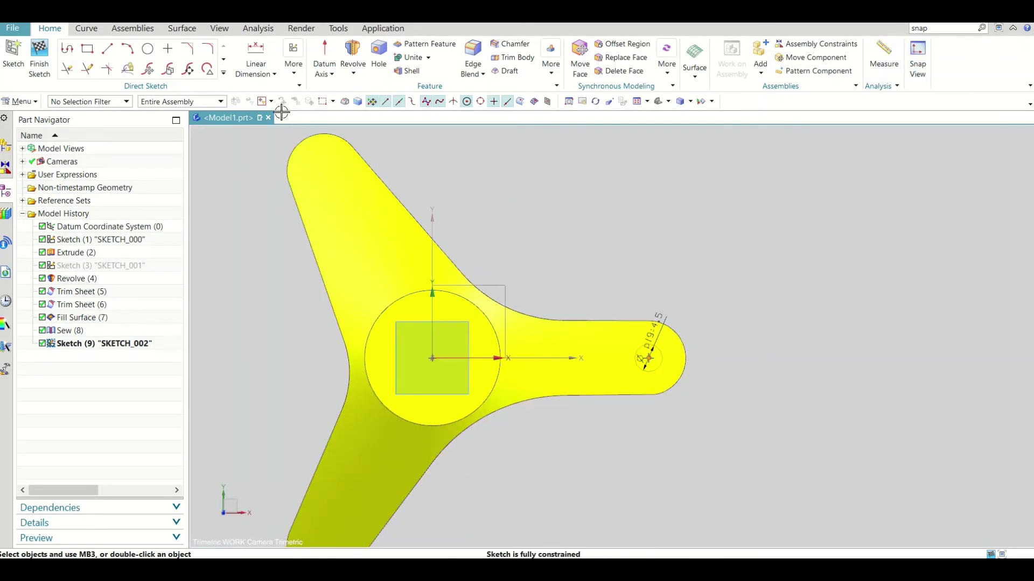
{"action": "left_click", "coordinate": [224, 72]}
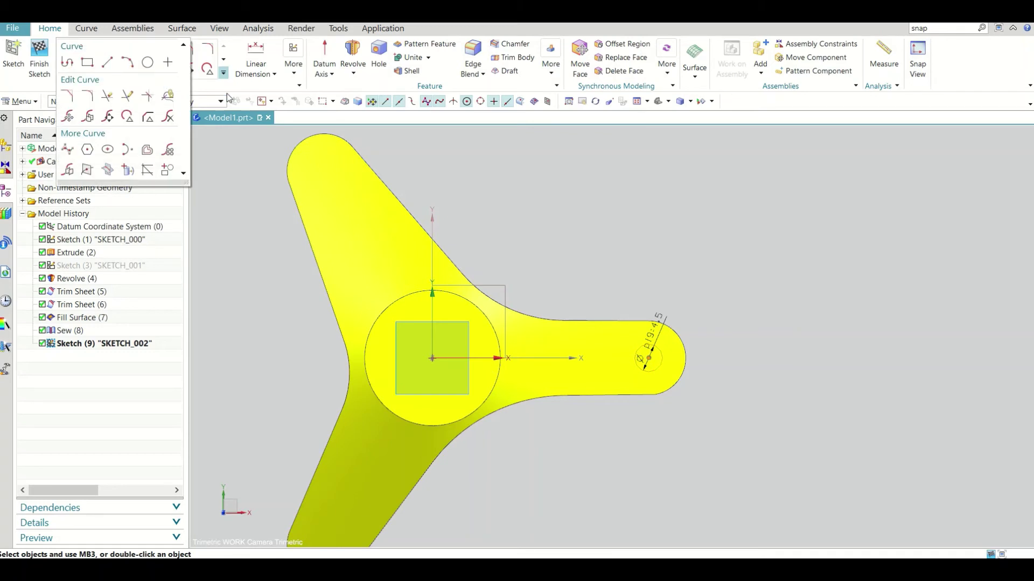
Step: Pattern the small circle circularly, 3 copies at 120° about the part's centre
{"action": "left_click", "coordinate": [169, 151]}
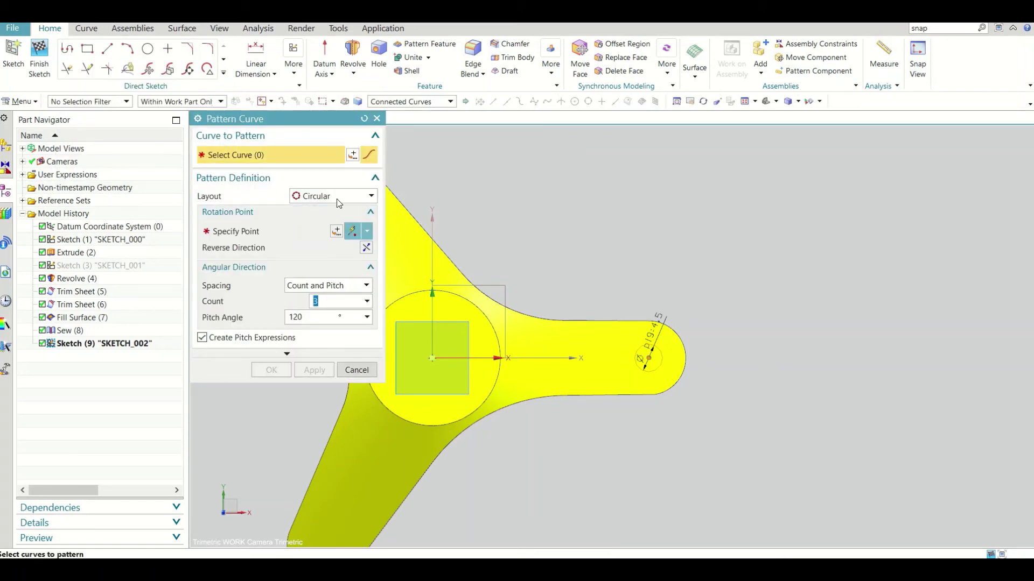
{"action": "left_click", "coordinate": [337, 197]}
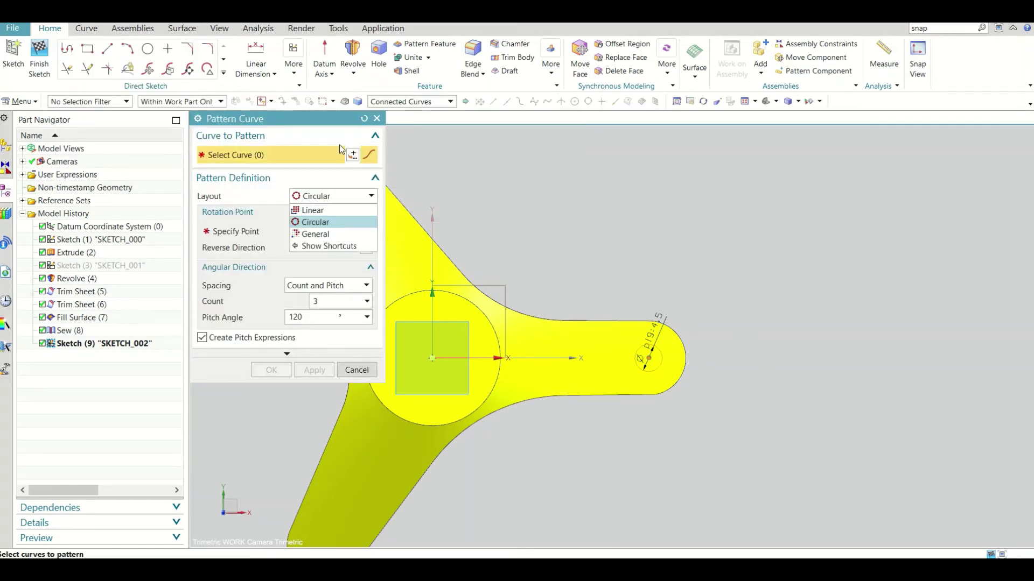
{"action": "left_click", "coordinate": [291, 159]}
{"action": "left_click", "coordinate": [650, 349]}
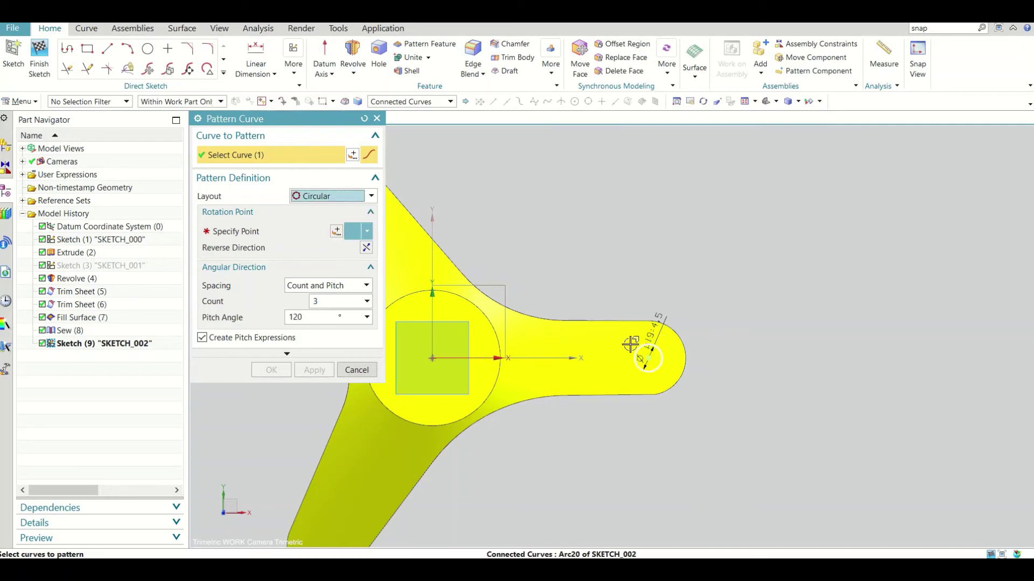
{"action": "left_click", "coordinate": [284, 236]}
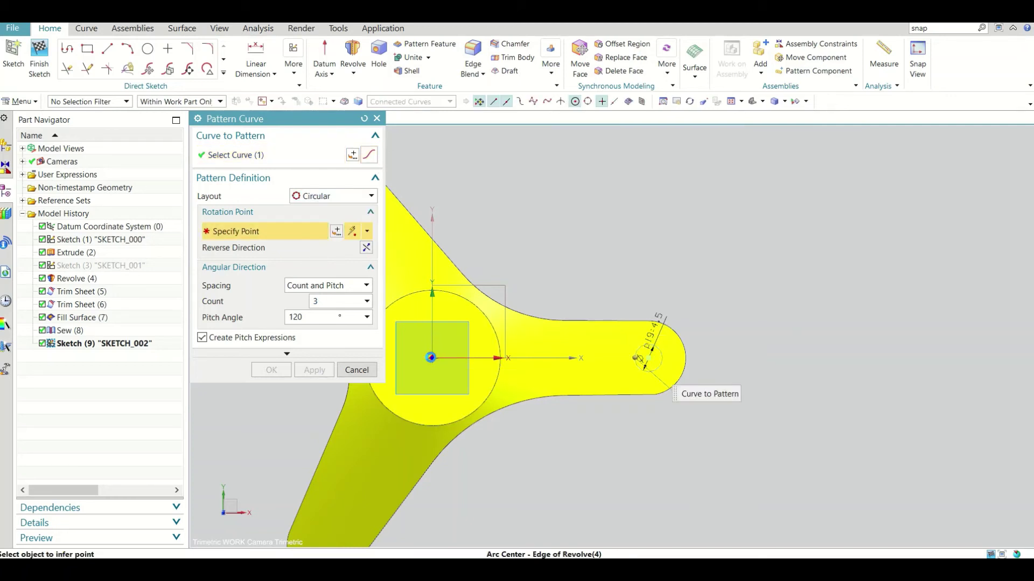
{"action": "left_click", "coordinate": [431, 358]}
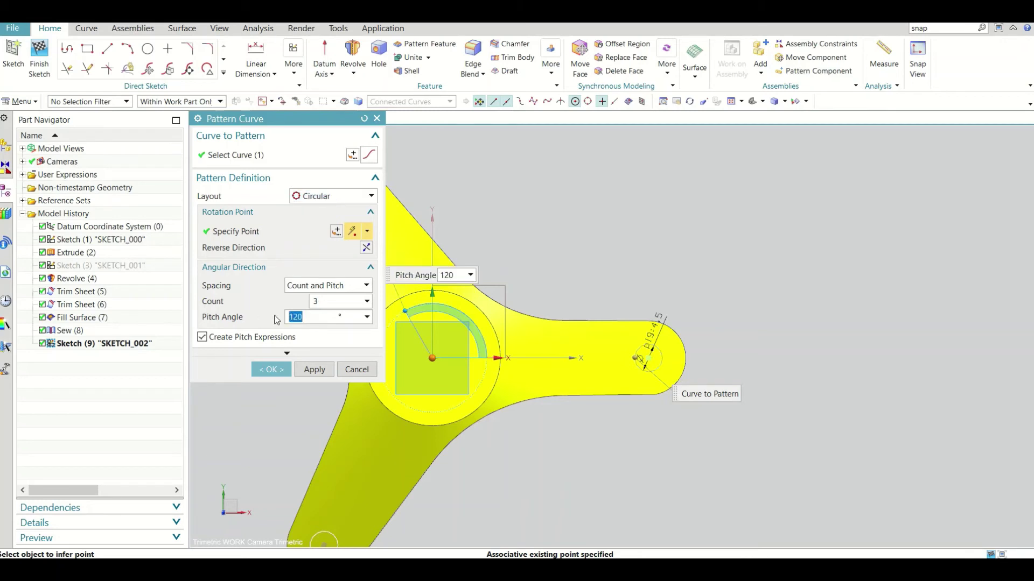
{"action": "left_click", "coordinate": [271, 370]}
{"action": "scroll", "coordinate": [582, 273], "scroll_direction": "down", "scroll_amount": 2}
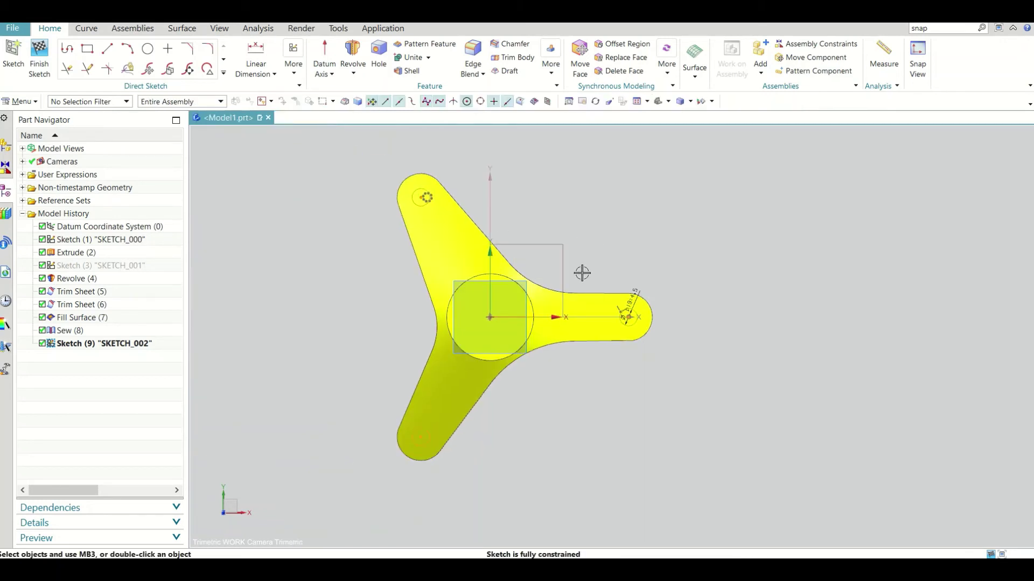
{"action": "mouse_move", "coordinate": [630, 241]}
{"action": "middle_mouse_down"}
{"action": "mouse_move", "coordinate": [607, 189]}
{"action": "mouse_move", "coordinate": [614, 179]}
{"action": "mouse_move", "coordinate": [614, 213]}
{"action": "mouse_move", "coordinate": [541, 237]}
{"action": "middle_mouse_up"}
{"action": "scroll", "coordinate": [429, 189], "scroll_direction": "up", "scroll_amount": 4}
{"action": "scroll", "coordinate": [438, 213], "scroll_direction": "down", "scroll_amount": 4}
{"action": "scroll", "coordinate": [612, 334], "scroll_direction": "up", "scroll_amount": 3}
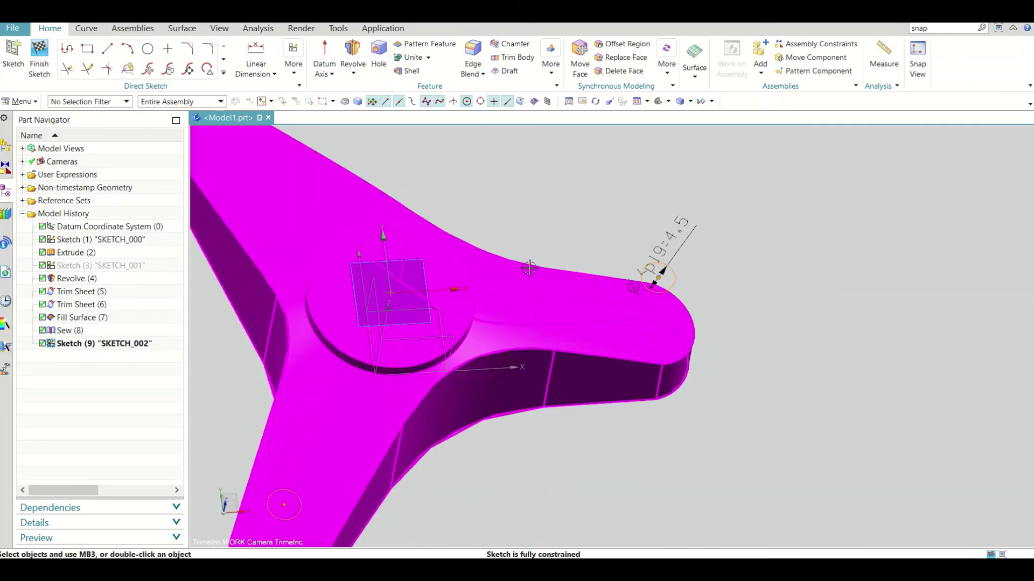
Step: Finish the sketch and select SKETCH_002 with its three circles
{"action": "left_click", "coordinate": [39, 59]}
{"action": "middle_click_drag", "start_coordinate": [370, 216], "coordinate": [489, 232]}
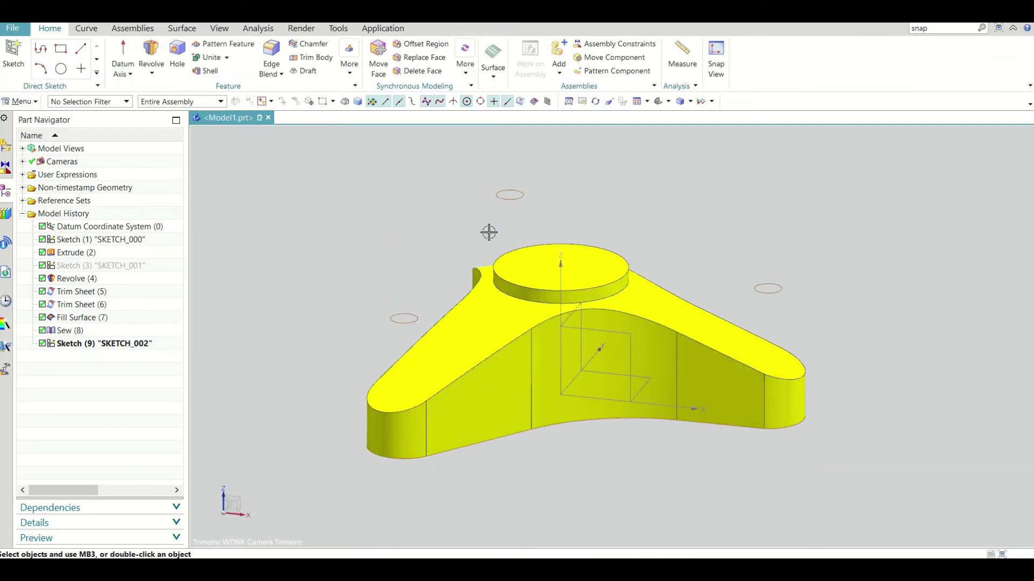
{"action": "left_click", "coordinate": [113, 343]}
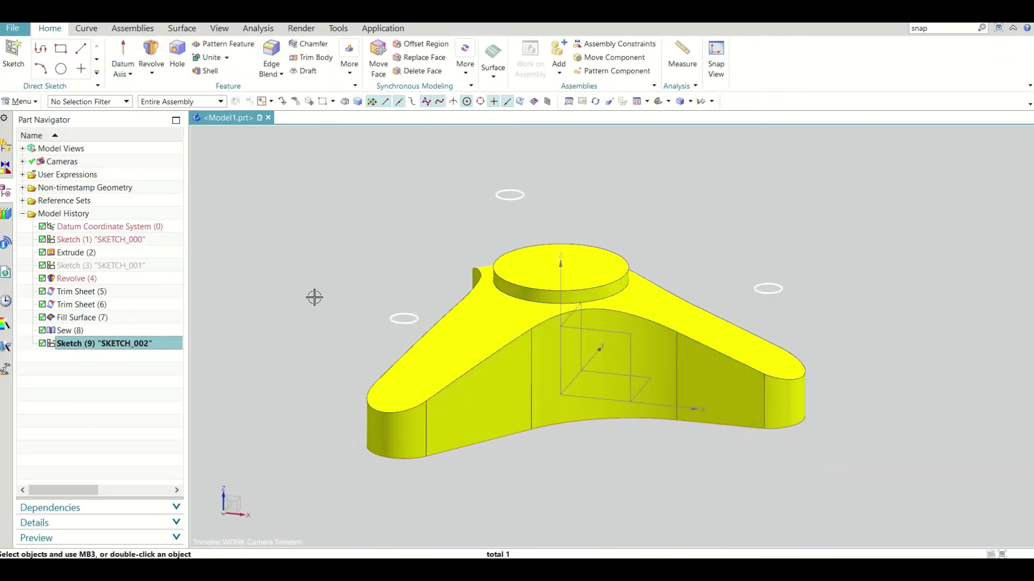
{"action": "middle_click_drag", "start_coordinate": [385, 303], "coordinate": [367, 267]}
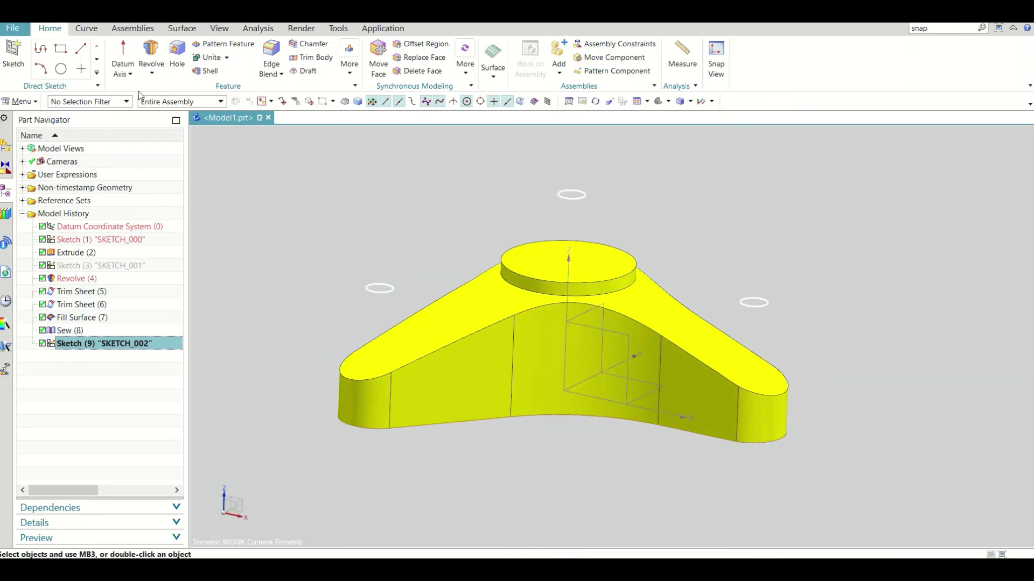
{"action": "left_click", "coordinate": [152, 73]}
Step: Extrude the lobe circles downward as a 22 mm cut into the part
{"action": "left_click", "coordinate": [164, 97]}
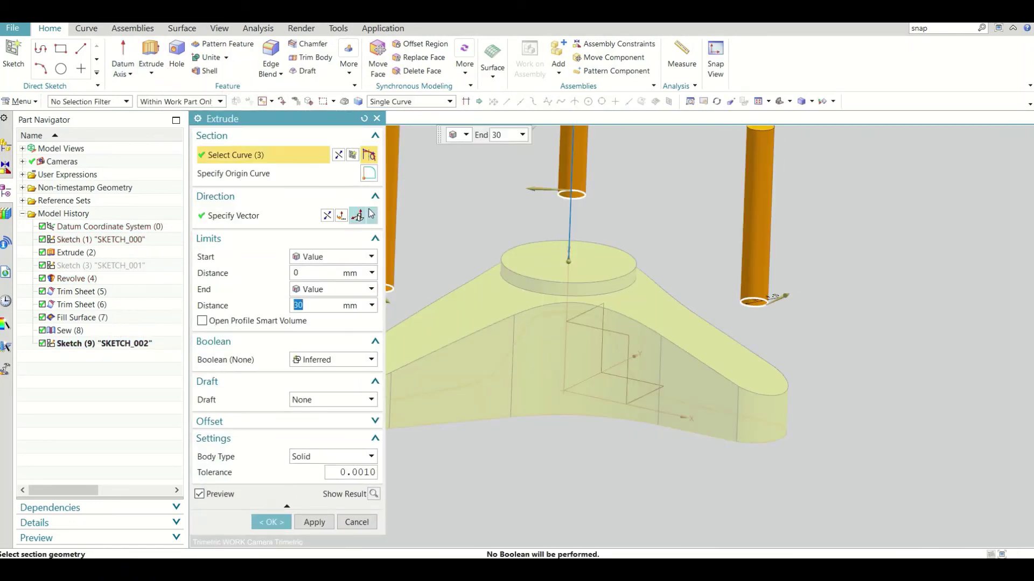
{"action": "left_click", "coordinate": [338, 155]}
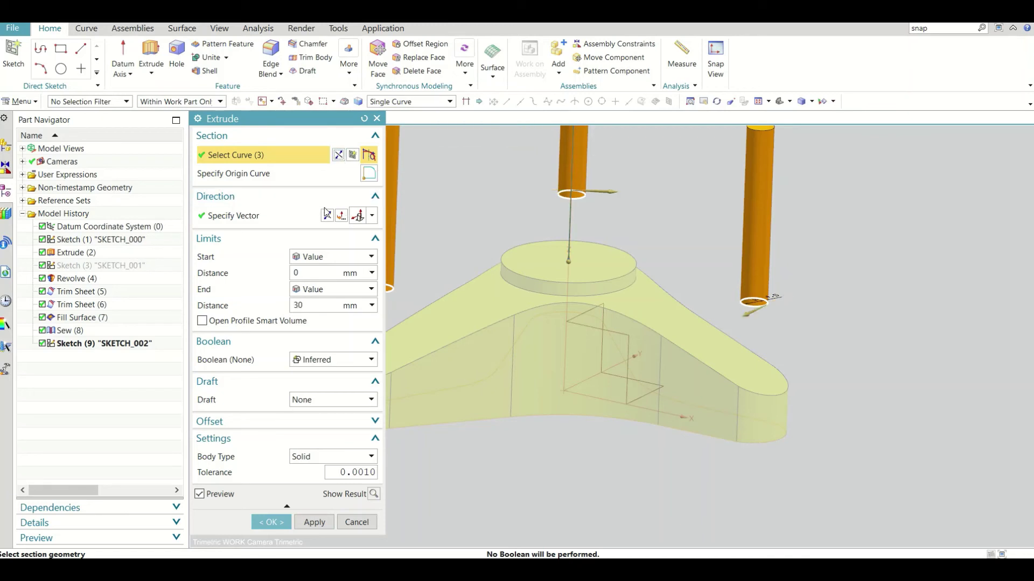
{"action": "left_click", "coordinate": [327, 215]}
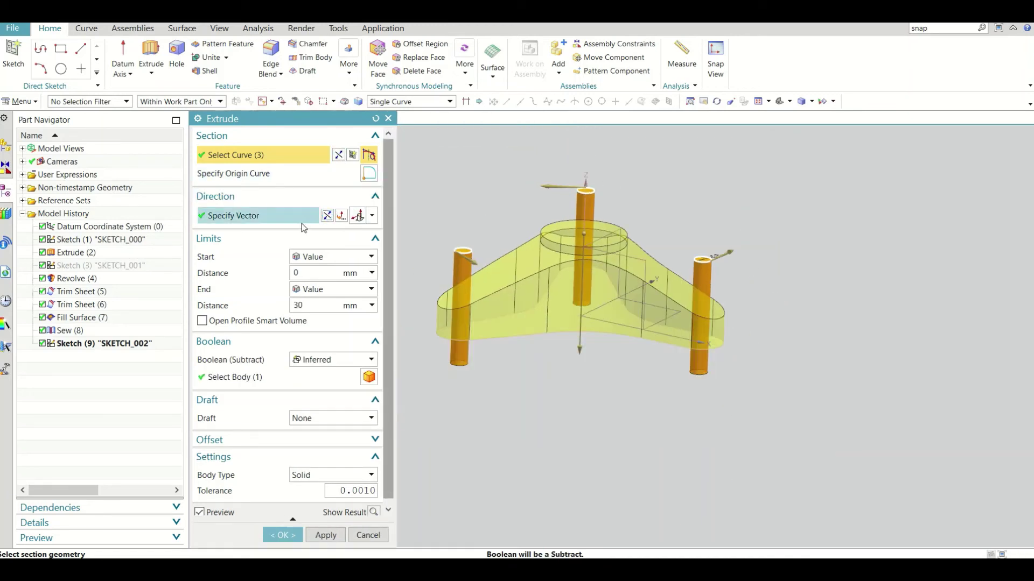
{"action": "left_click", "coordinate": [298, 306]}
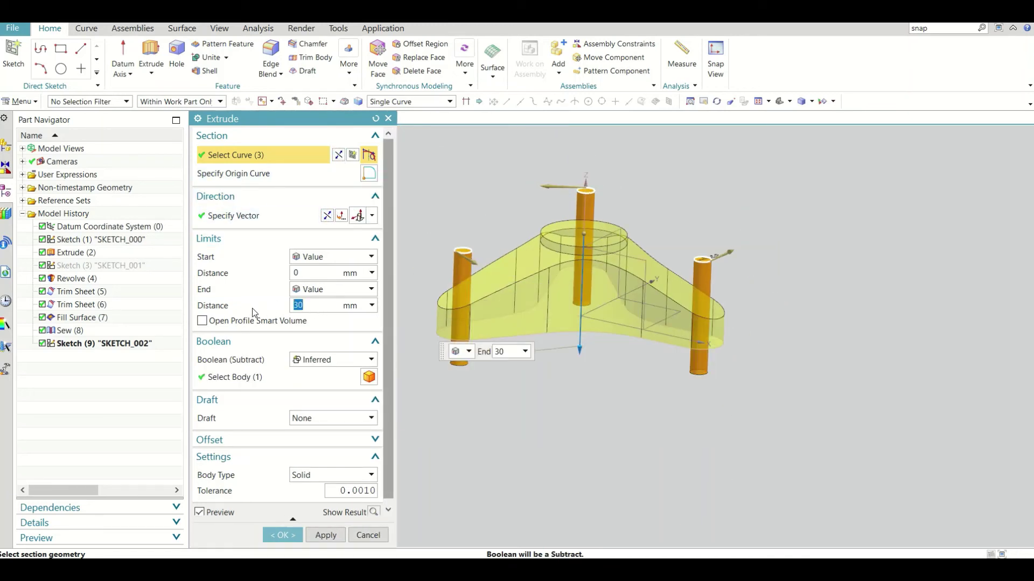
{"action": "type", "text": "2"}
{"action": "type", "text": "2-4"}
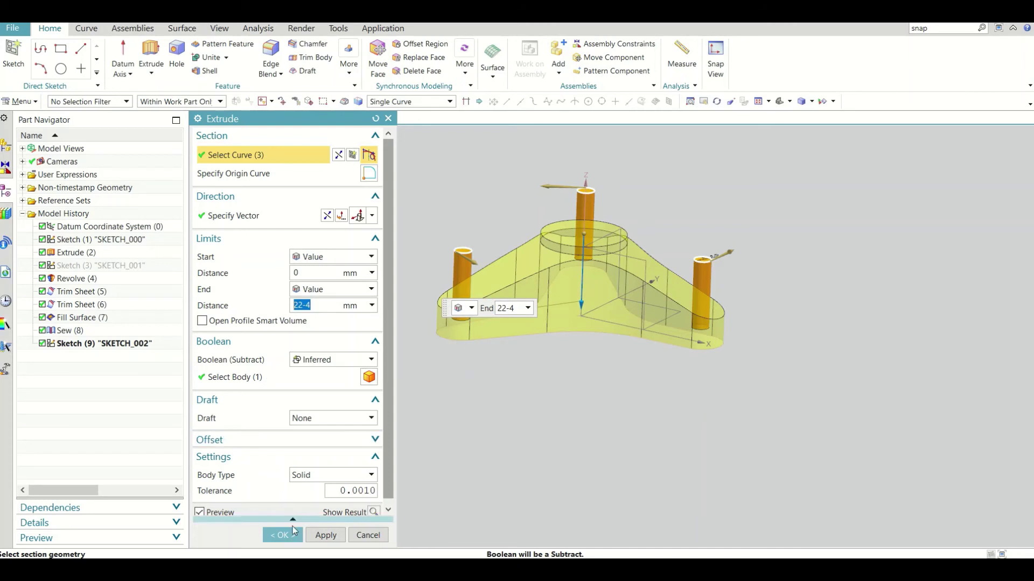
{"action": "left_click", "coordinate": [282, 535]}
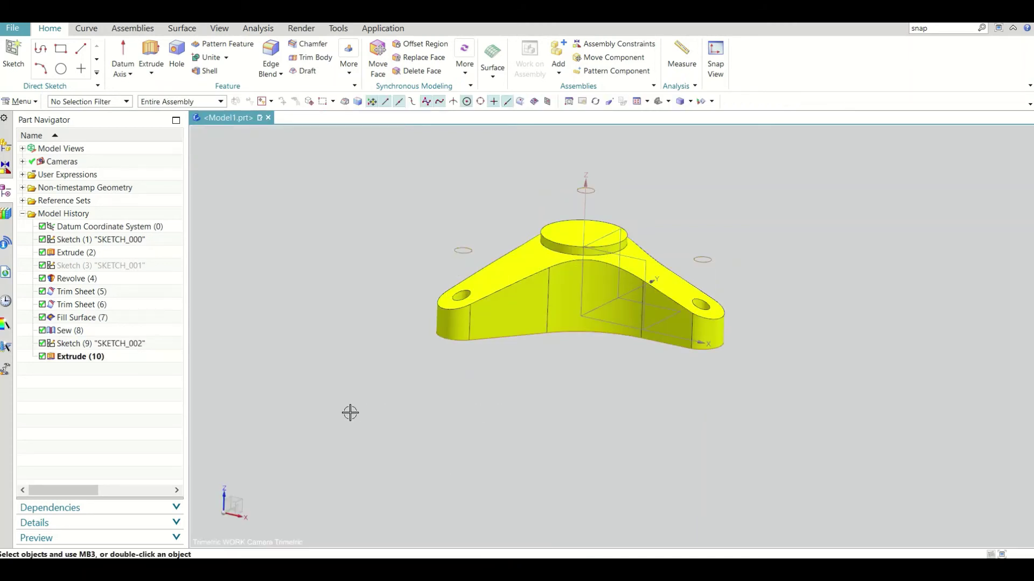
Step: Edit Extrude (10) so the cut ends Until Next
{"action": "left_click", "coordinate": [96, 360]}
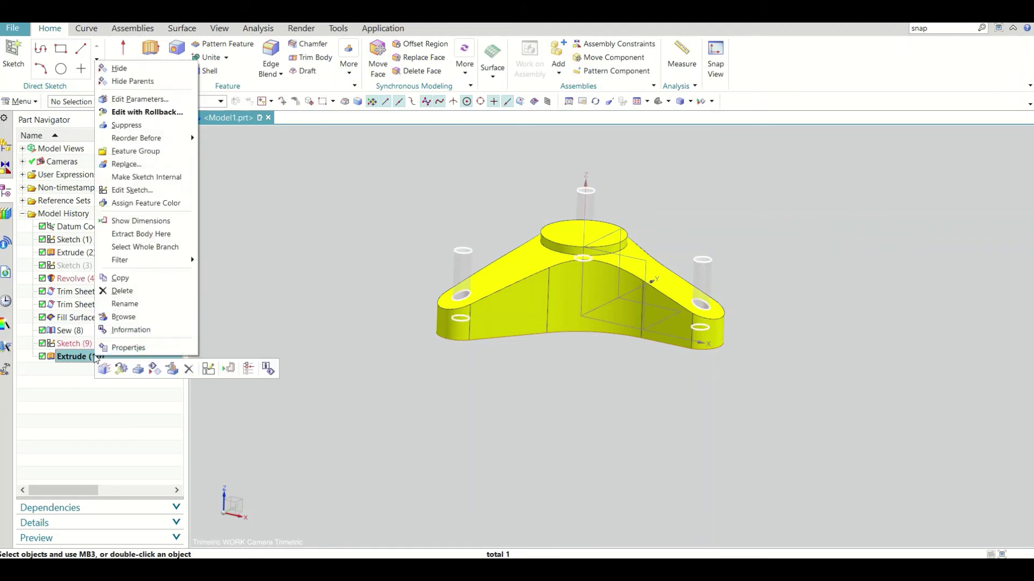
{"action": "right_click", "coordinate": [96, 360]}
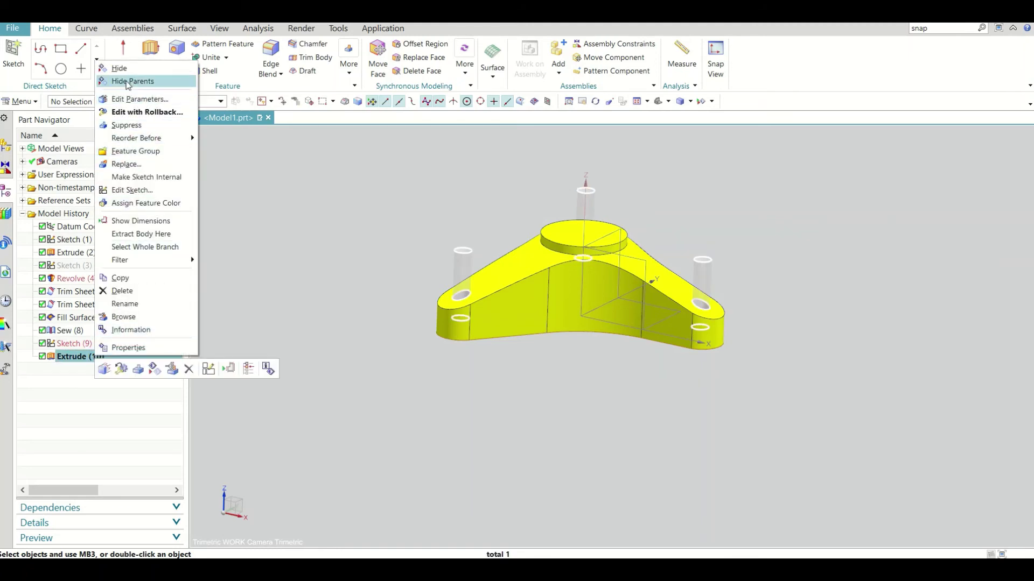
{"action": "left_click", "coordinate": [130, 99]}
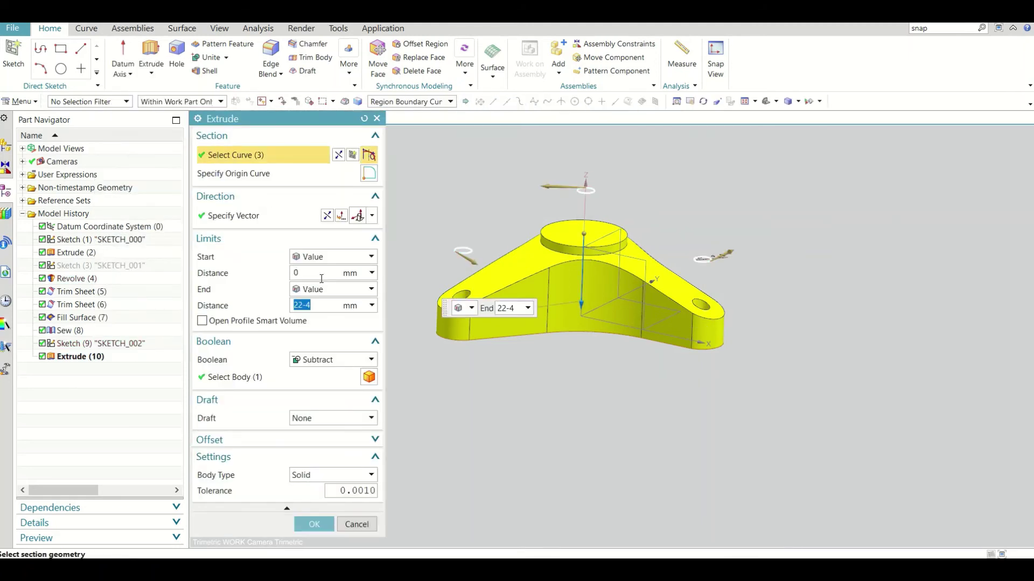
{"action": "left_click", "coordinate": [334, 290]}
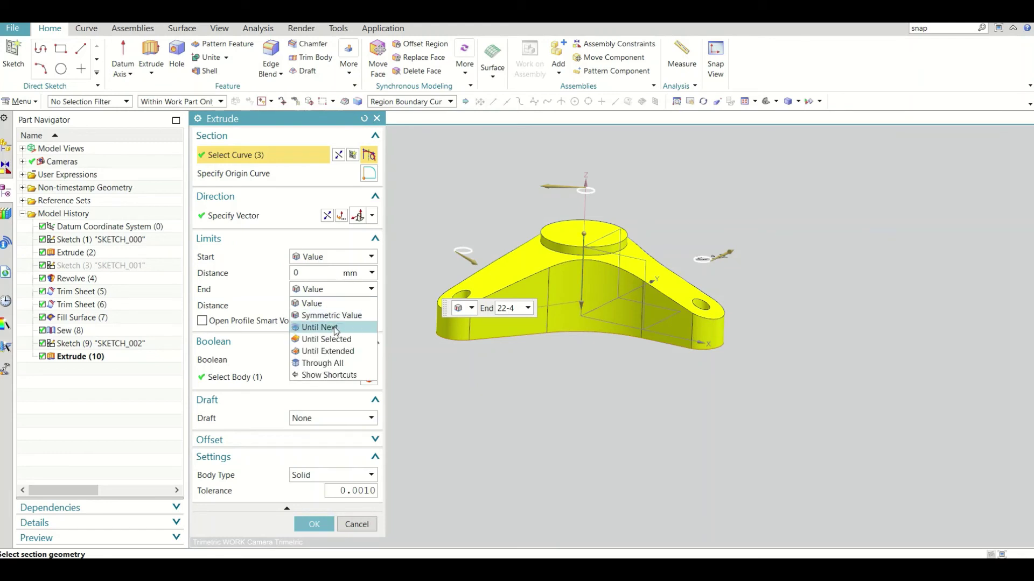
{"action": "left_click", "coordinate": [318, 328]}
{"action": "left_click", "coordinate": [330, 506]}
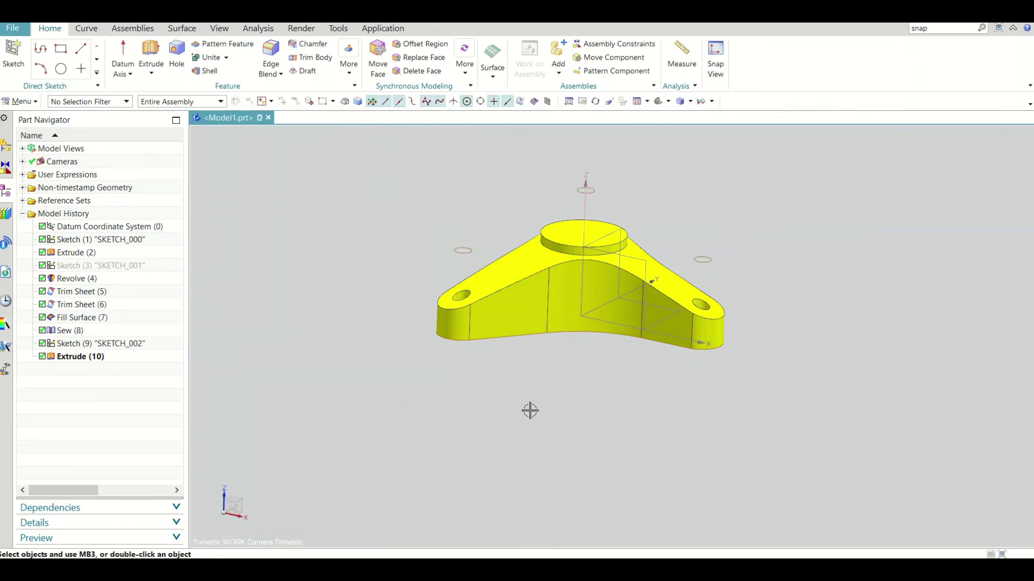
{"action": "mouse_move", "coordinate": [528, 411]}
{"action": "middle_mouse_down"}
{"action": "mouse_move", "coordinate": [639, 343]}
{"action": "mouse_move", "coordinate": [640, 411]}
{"action": "middle_mouse_up"}
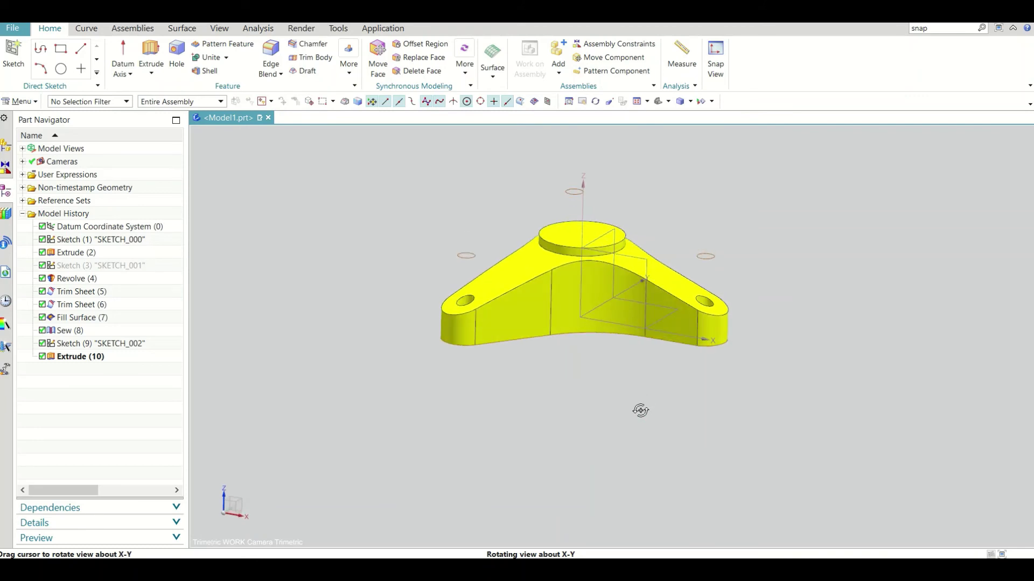
Step: Start a new sketch on the top face and draw a circle concentric with the right lobe hole
{"action": "left_click", "coordinate": [14, 52]}
{"action": "left_click", "coordinate": [580, 281]}
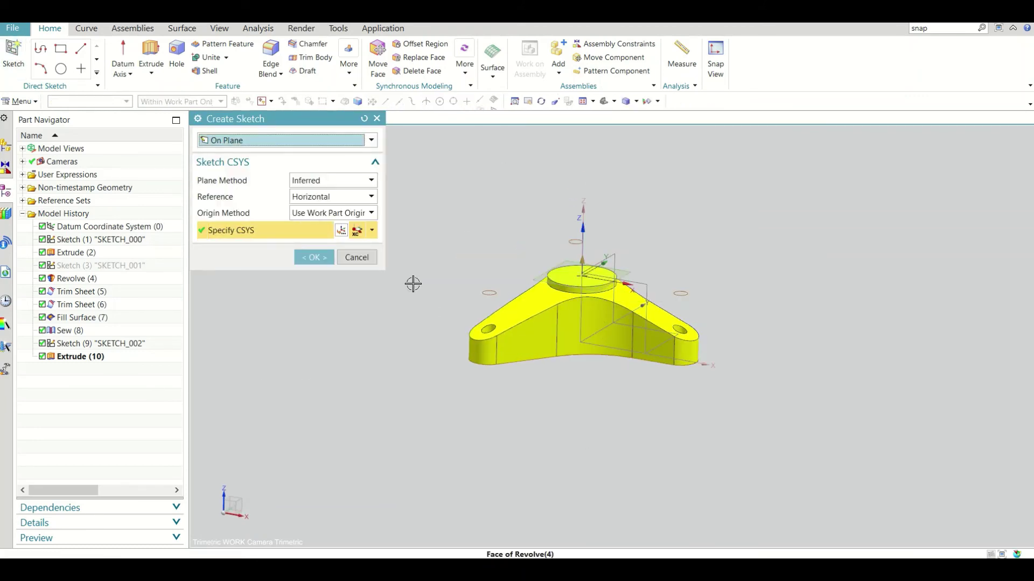
{"action": "left_click", "coordinate": [314, 257]}
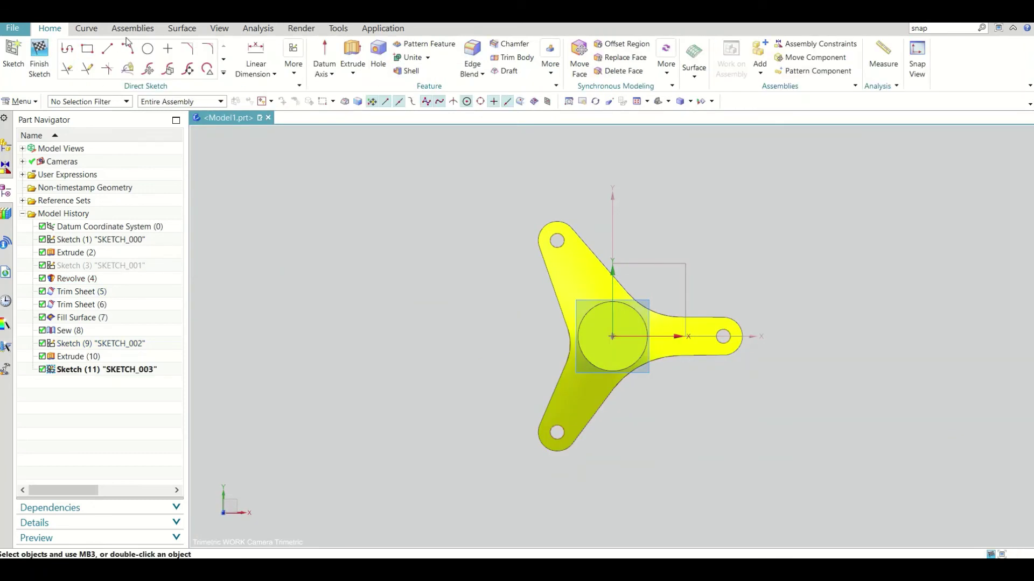
{"action": "scroll", "coordinate": [770, 362], "scroll_direction": "up", "scroll_amount": 2}
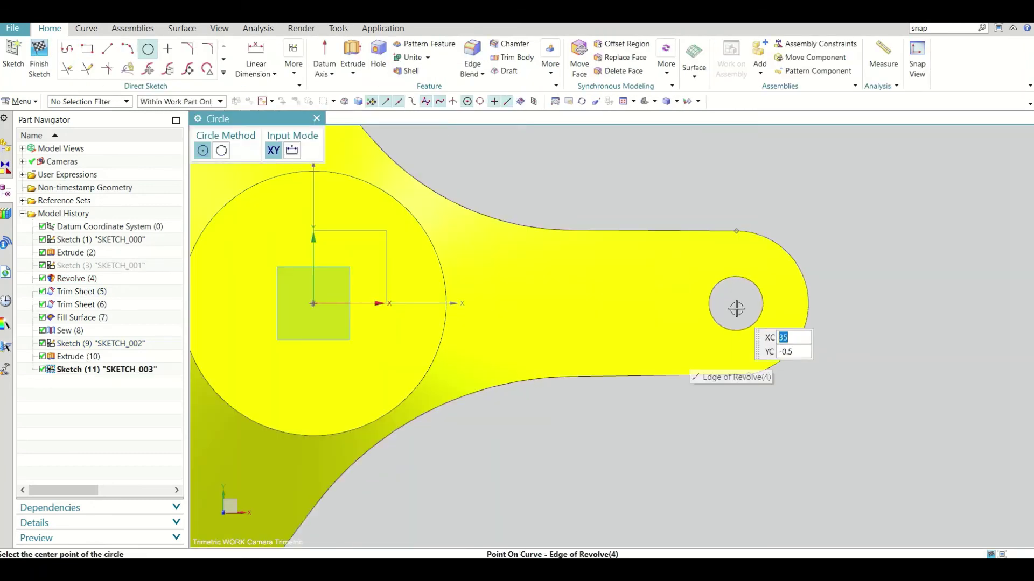
{"action": "left_click", "coordinate": [736, 304]}
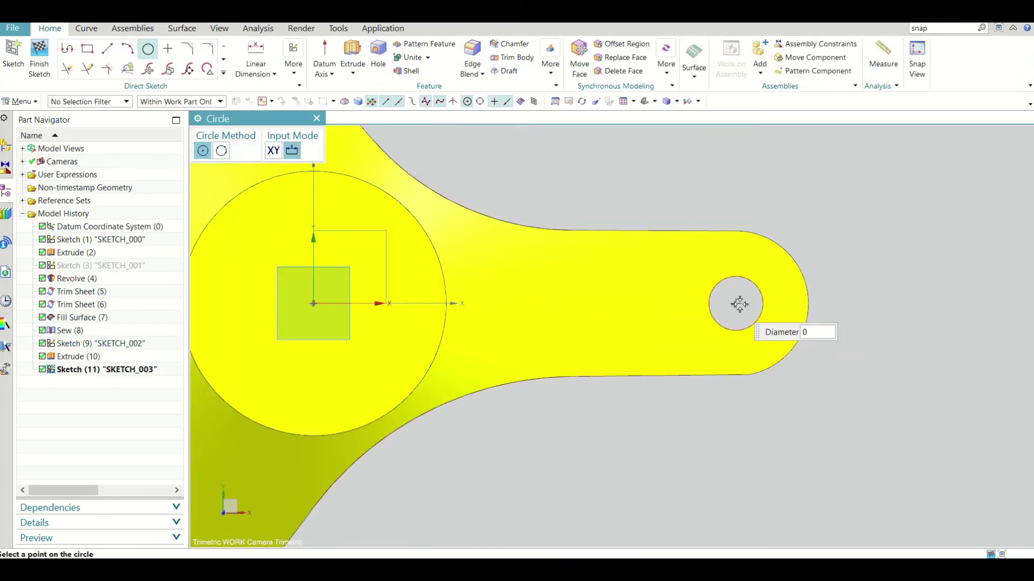
{"action": "left_click", "coordinate": [779, 291]}
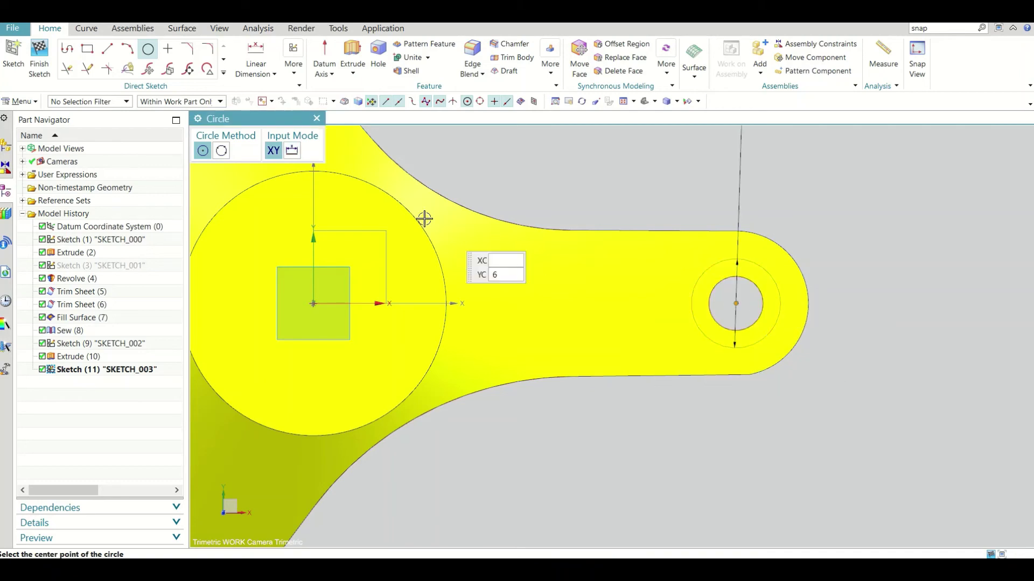
{"action": "left_click", "coordinate": [317, 118]}
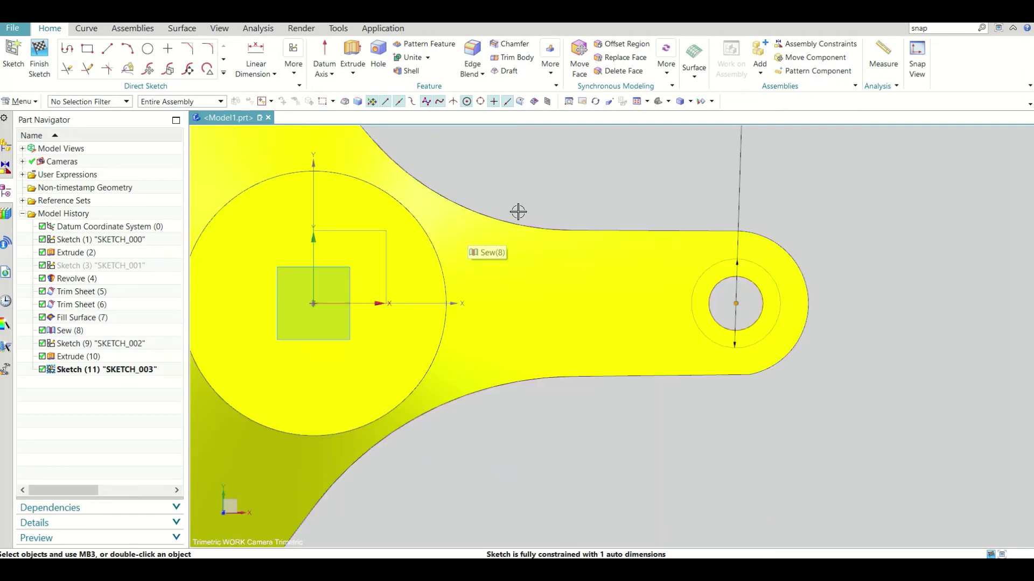
Step: Dimension the counterbore circle at 8 mm diameter
{"action": "left_click", "coordinate": [255, 54]}
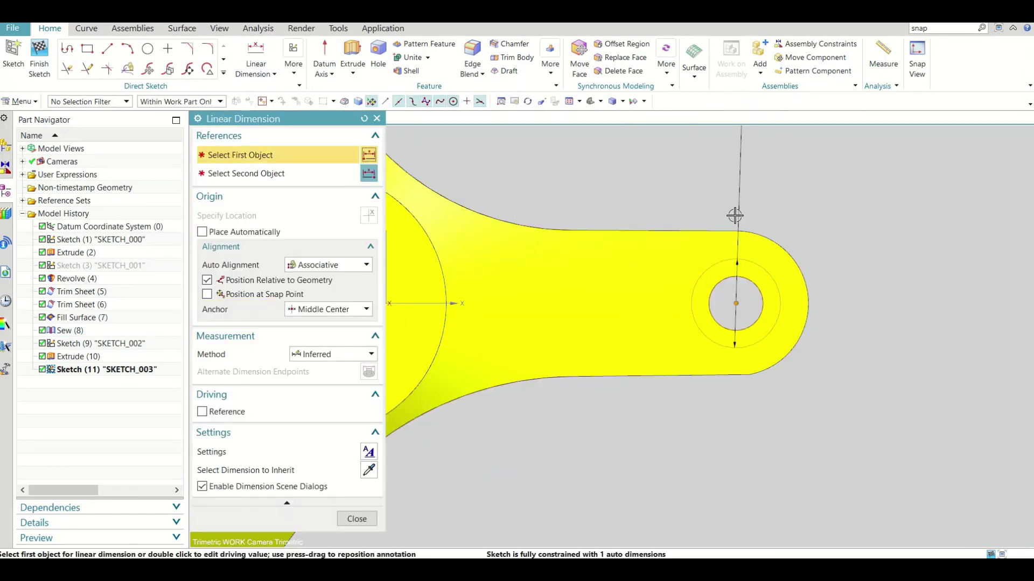
{"action": "left_click", "coordinate": [767, 272]}
{"action": "left_click", "coordinate": [821, 232]}
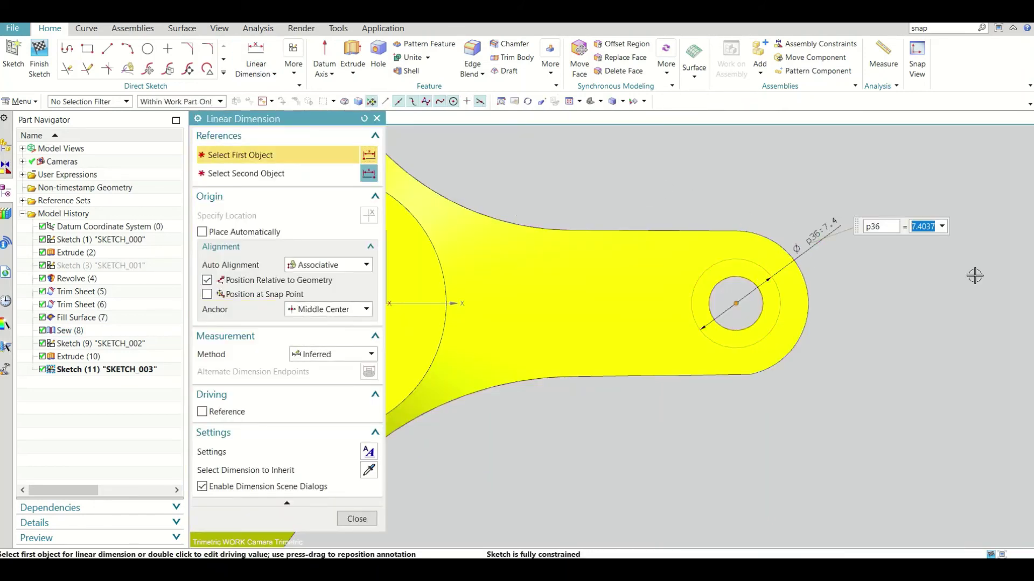
{"action": "type", "text": "8"}
{"action": "key", "text": "Return"}
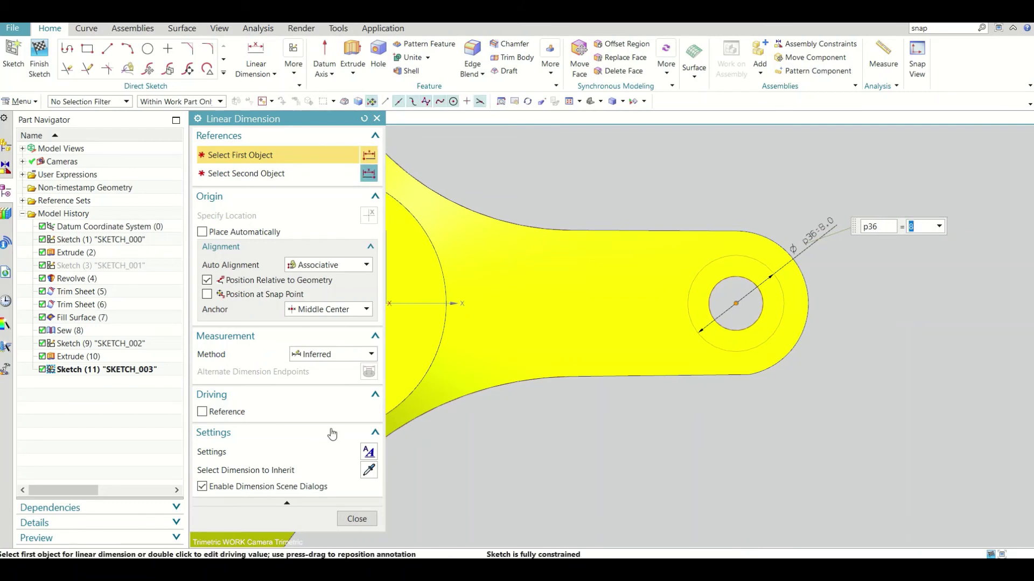
{"action": "left_click", "coordinate": [356, 519]}
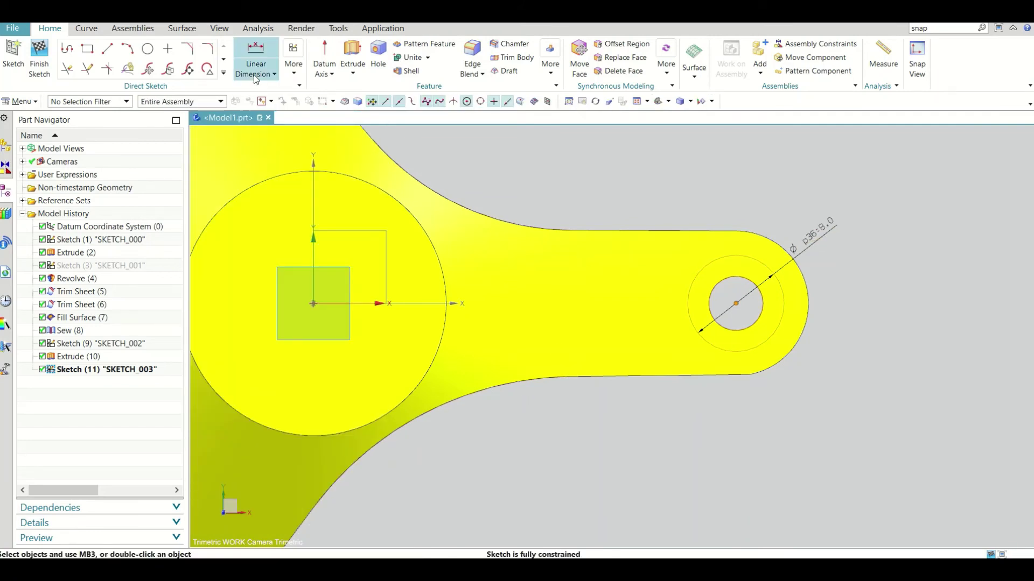
Step: Bring up Pattern Curve from the sketch curve gallery
{"action": "left_click", "coordinate": [224, 73]}
{"action": "left_click", "coordinate": [171, 161]}
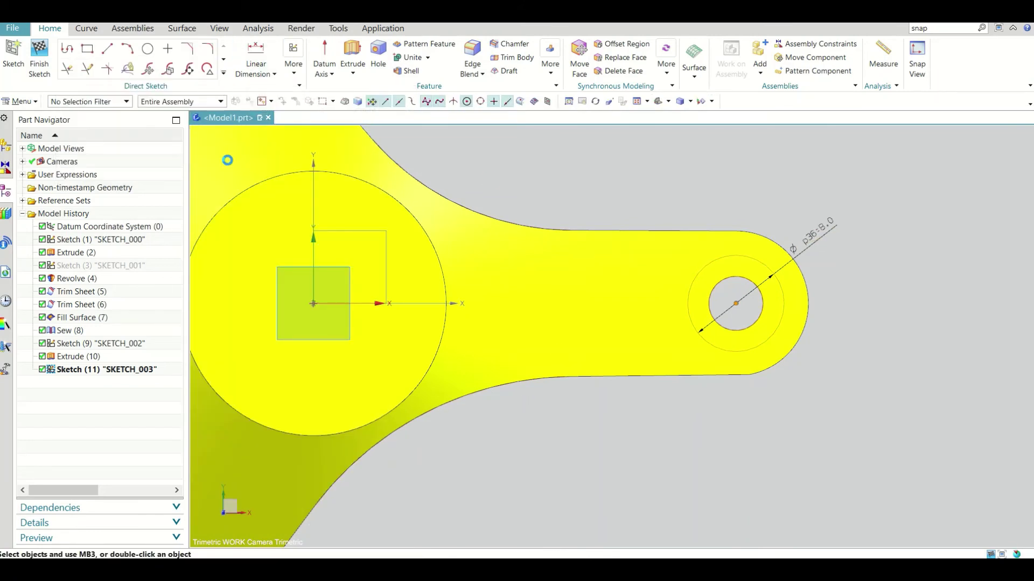
{"action": "scroll", "coordinate": [880, 325], "scroll_direction": "down", "scroll_amount": 3}
Step: Pattern the 8 mm circle 3 times at 120° about the sketch origin, then finish the sketch
{"action": "scroll", "coordinate": [807, 382], "scroll_direction": "down", "scroll_amount": 2}
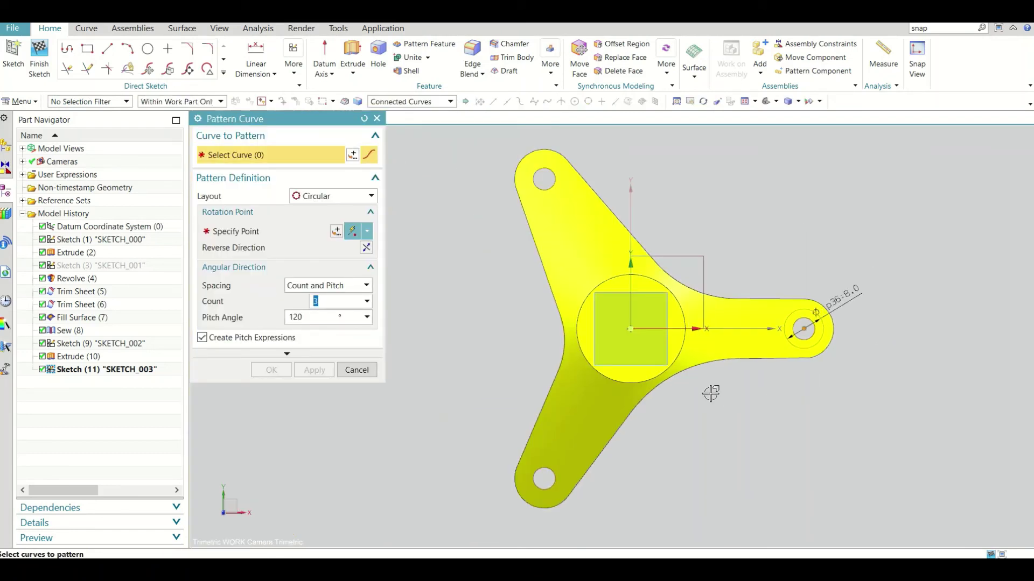
{"action": "middle_click_drag", "start_coordinate": [708, 393], "coordinate": [864, 312]}
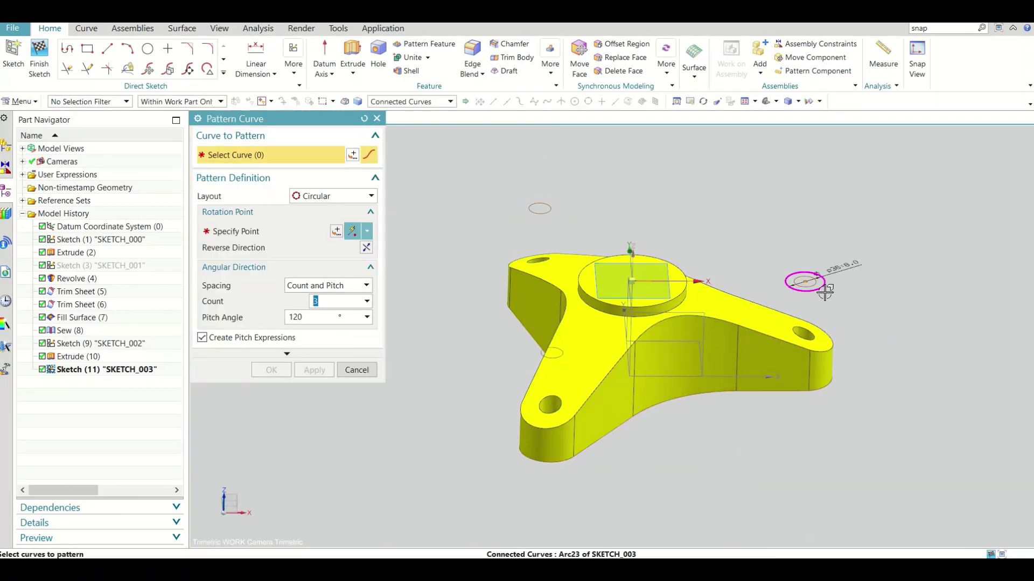
{"action": "scroll", "coordinate": [831, 299], "scroll_direction": "up", "scroll_amount": 1}
{"action": "left_click", "coordinate": [802, 290]}
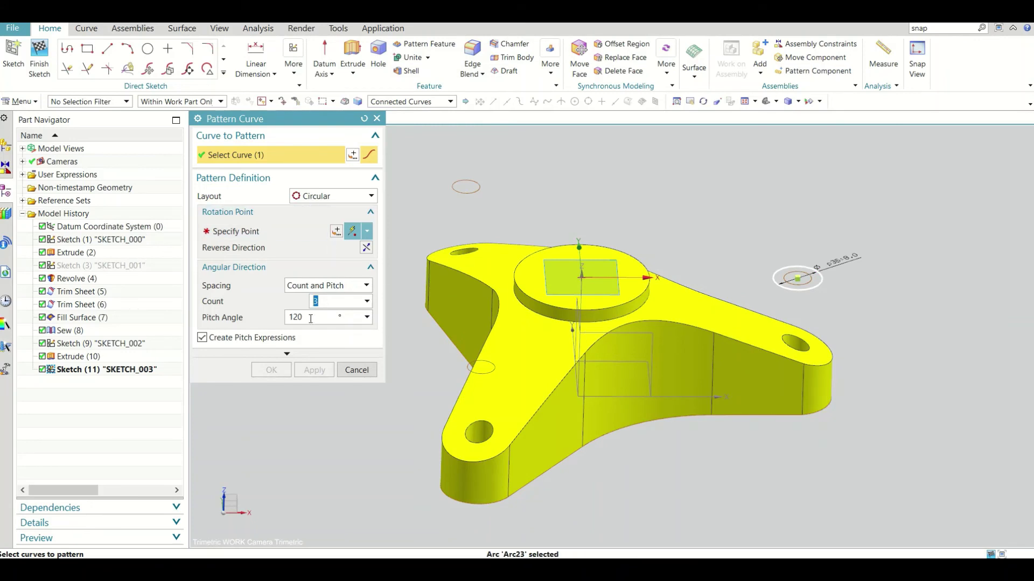
{"action": "left_click", "coordinate": [257, 231]}
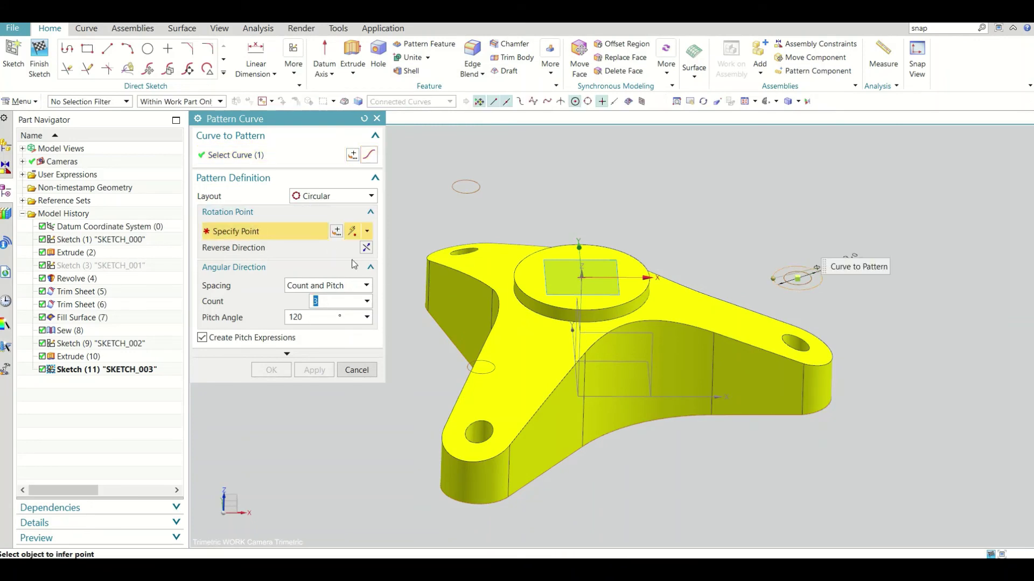
{"action": "left_click", "coordinate": [581, 276]}
{"action": "left_click", "coordinate": [271, 369]}
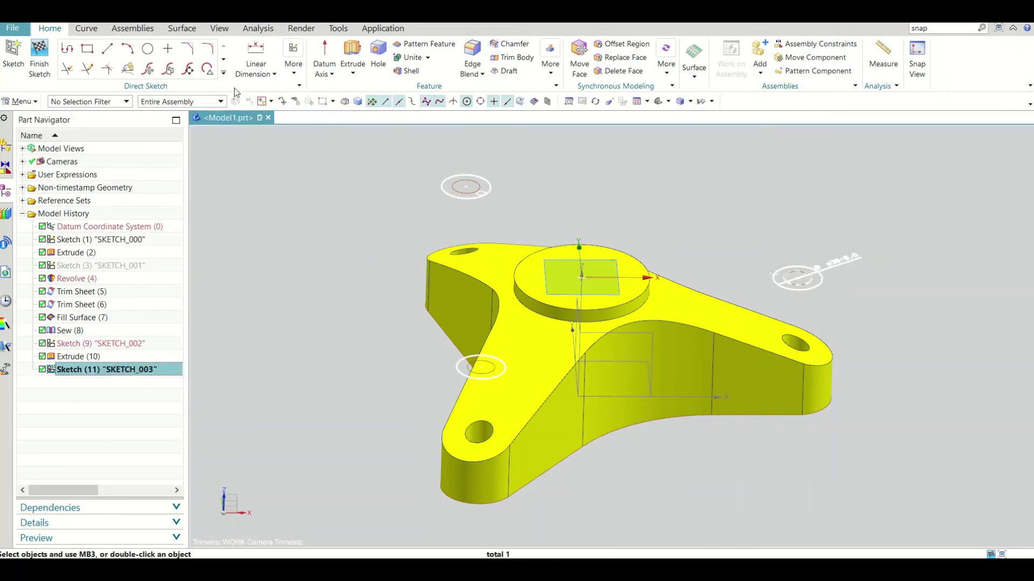
{"action": "left_click", "coordinate": [40, 54]}
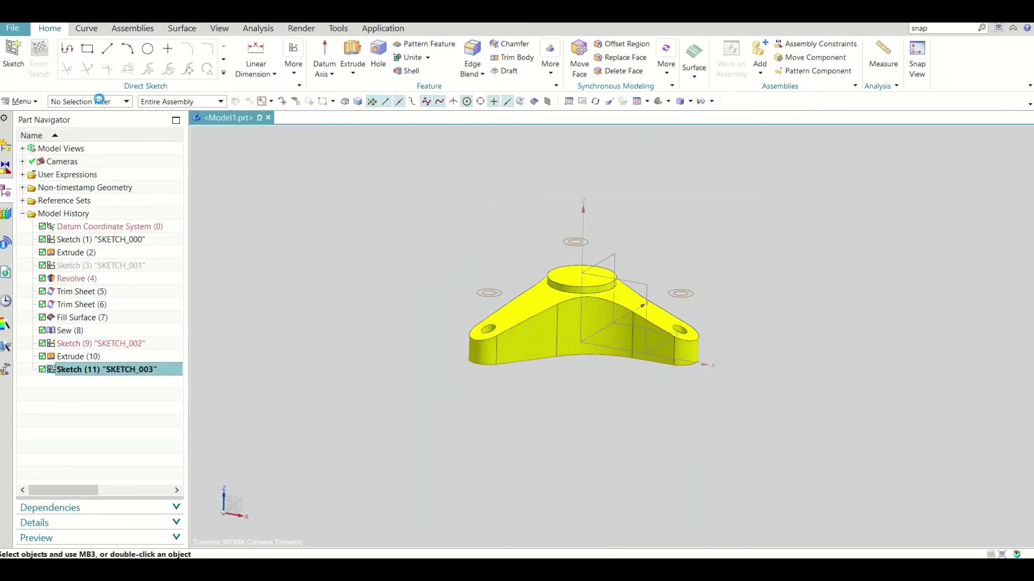
Step: Extrude SKETCH_003's three 8 mm circles downward with no draft, subtracting them as counterbores in the lobes
{"action": "left_click", "coordinate": [74, 370]}
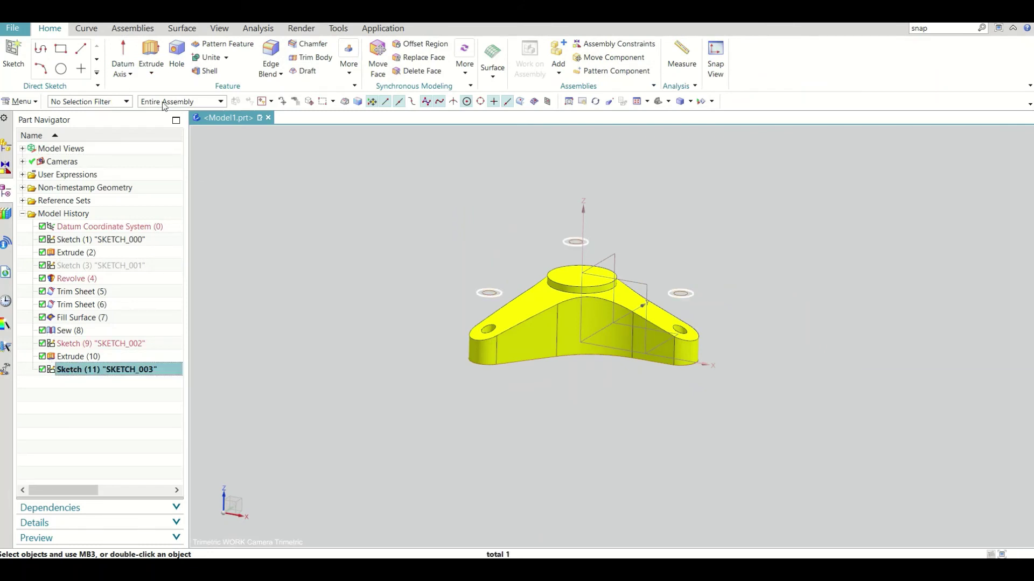
{"action": "left_click", "coordinate": [150, 54]}
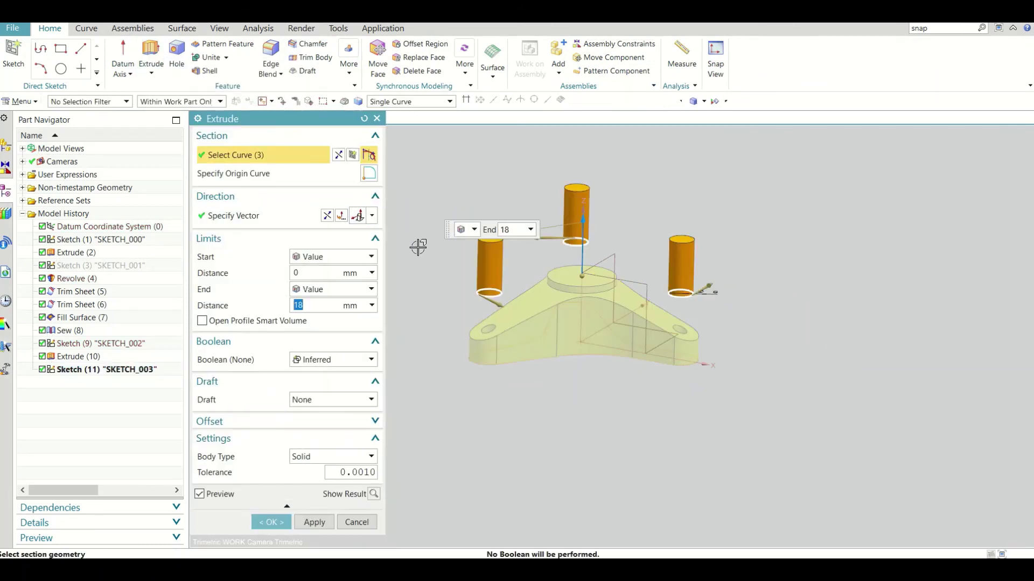
{"action": "left_click", "coordinate": [326, 217]}
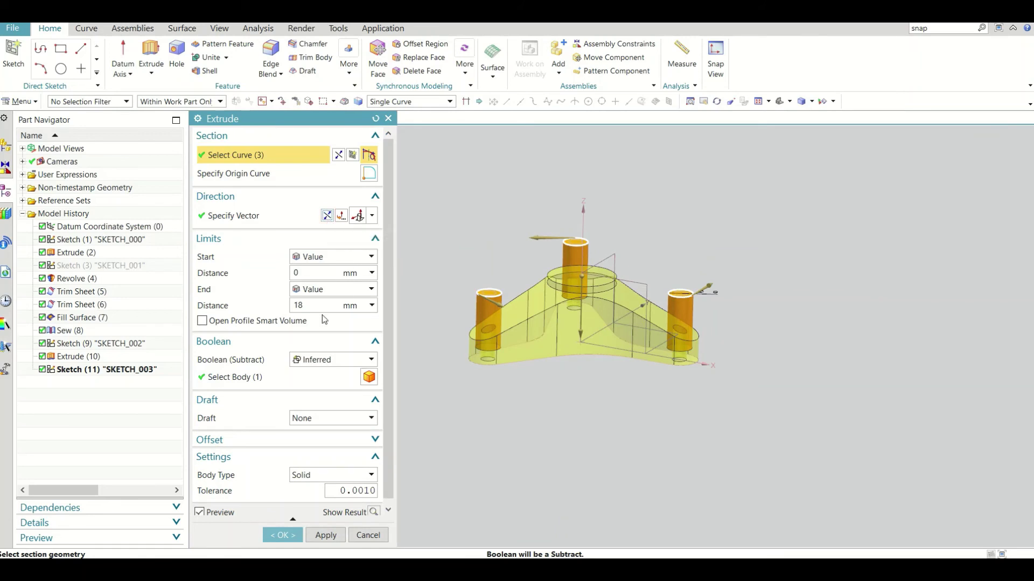
{"action": "left_click", "coordinate": [310, 420]}
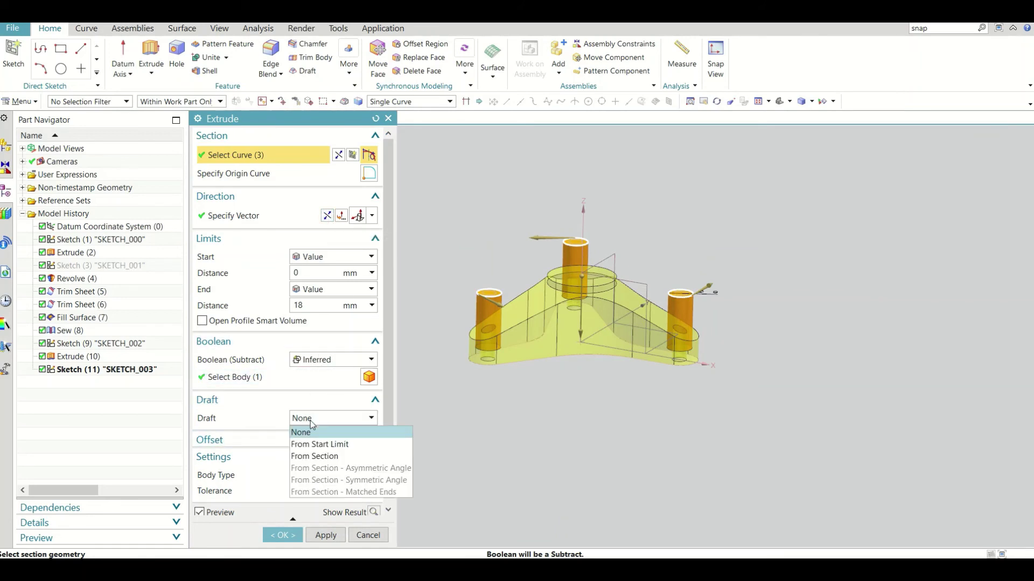
{"action": "left_click", "coordinate": [314, 415]}
{"action": "left_click", "coordinate": [309, 479]}
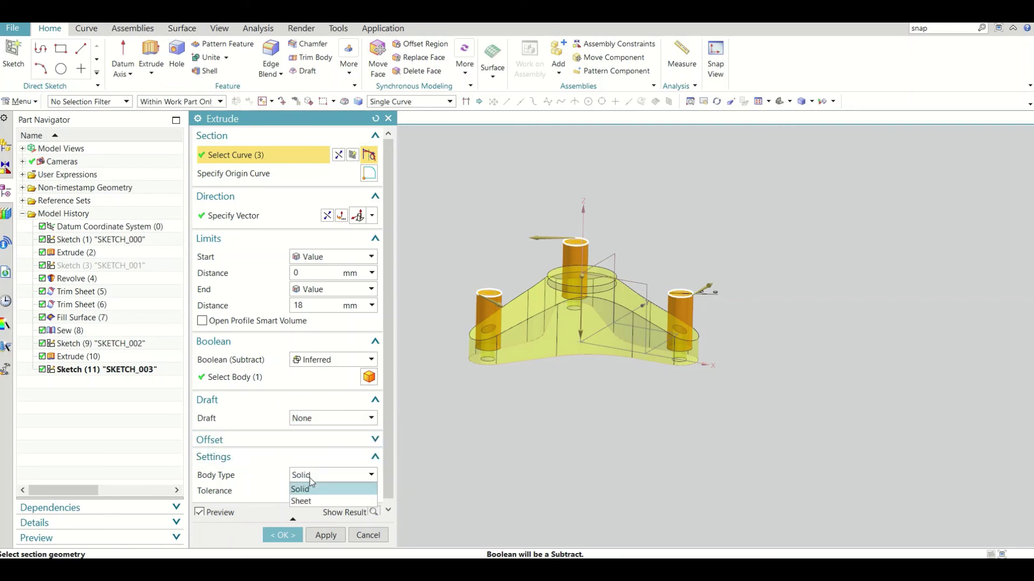
{"action": "left_click", "coordinate": [333, 360]}
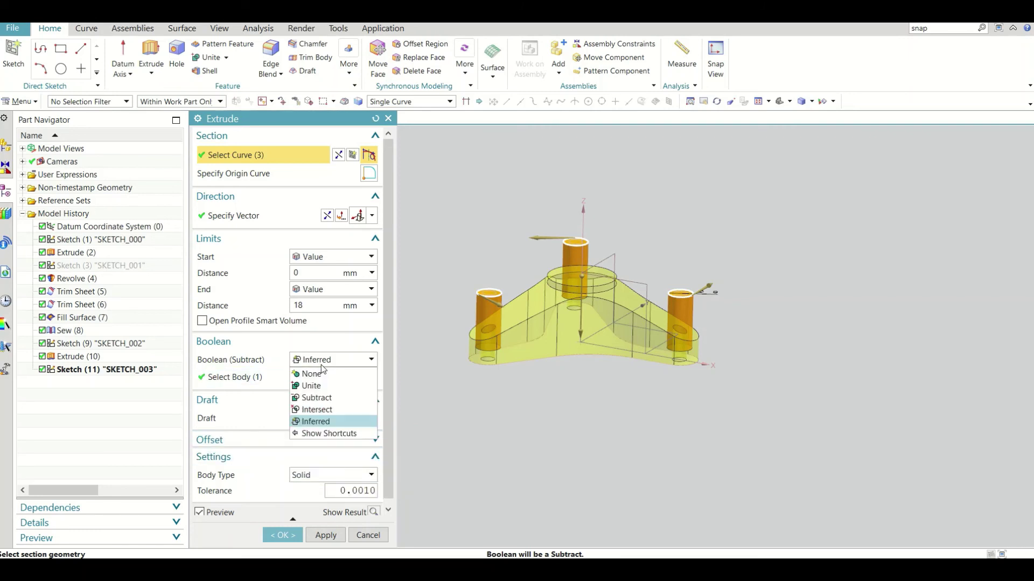
{"action": "left_click", "coordinate": [315, 397]}
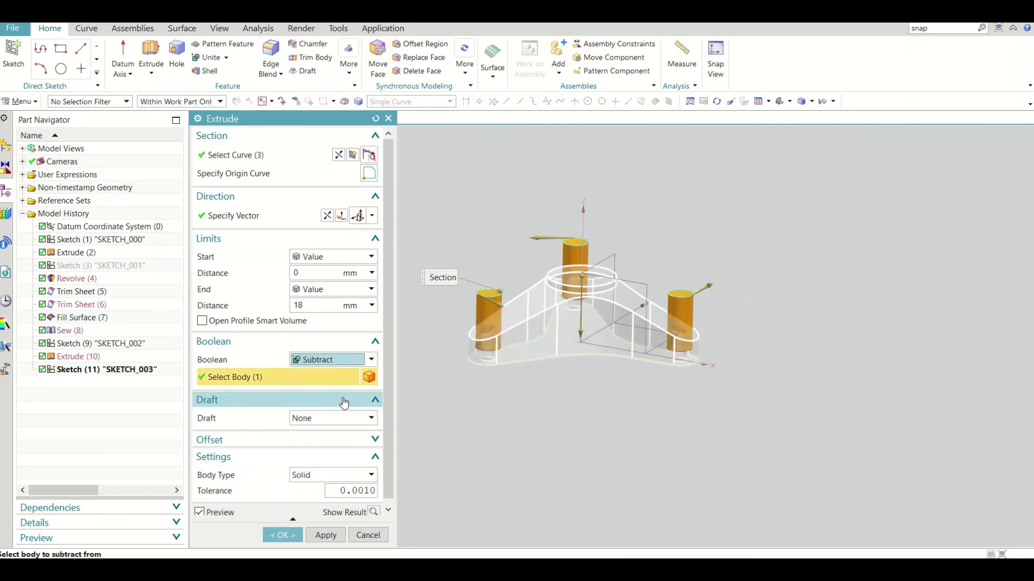
{"action": "left_click", "coordinate": [315, 307]}
{"action": "type", "text": "22-4"}
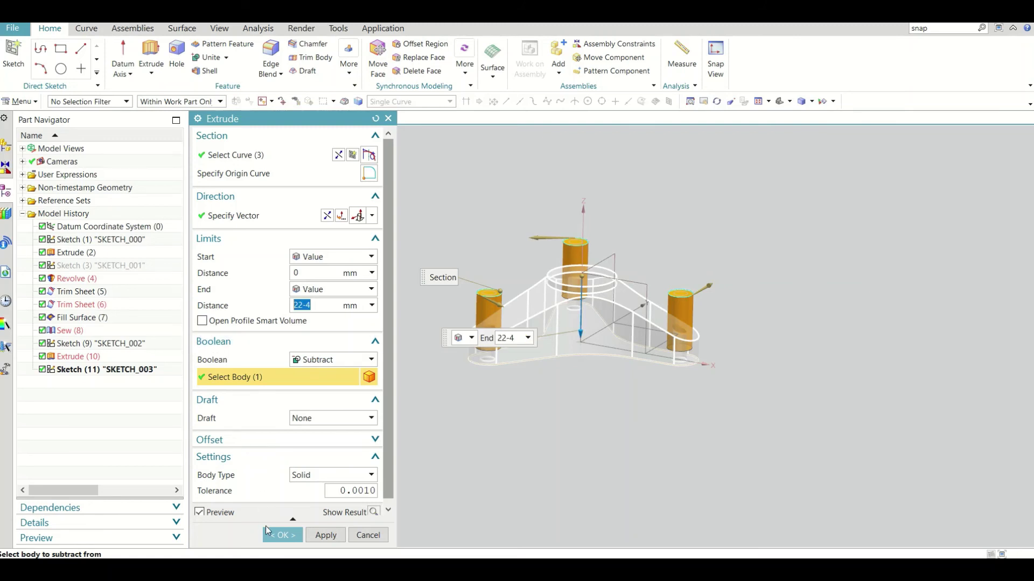
{"action": "left_click", "coordinate": [266, 526]}
{"action": "mouse_move", "coordinate": [531, 408]}
{"action": "middle_mouse_down"}
{"action": "mouse_move", "coordinate": [549, 445]}
{"action": "mouse_move", "coordinate": [543, 353]}
{"action": "mouse_move", "coordinate": [547, 406]}
{"action": "middle_mouse_up"}
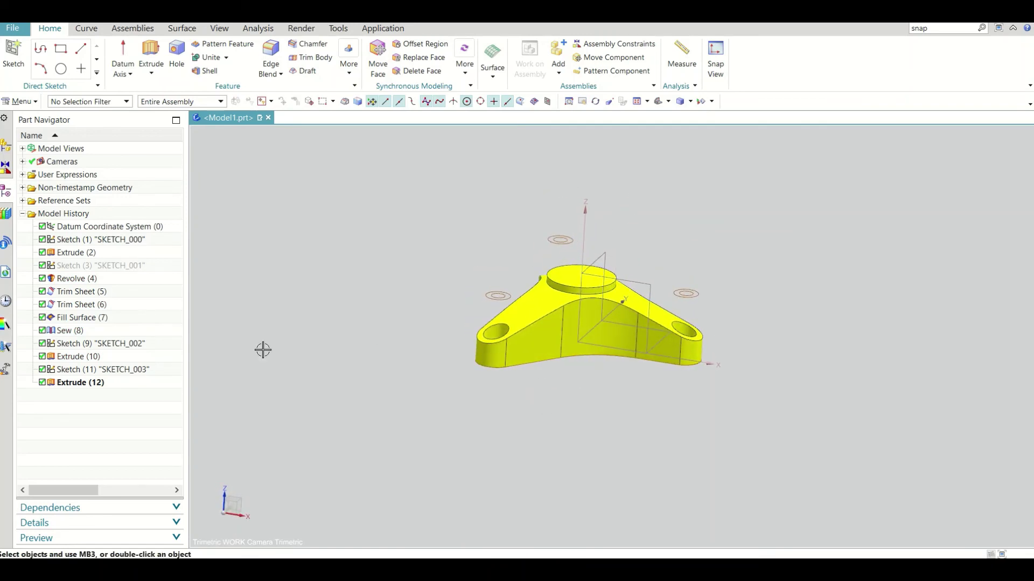
Step: Hide SKETCH_003, the datum coordinate system and SKETCH_002 from the Part Navigator
{"action": "right_click", "coordinate": [131, 370]}
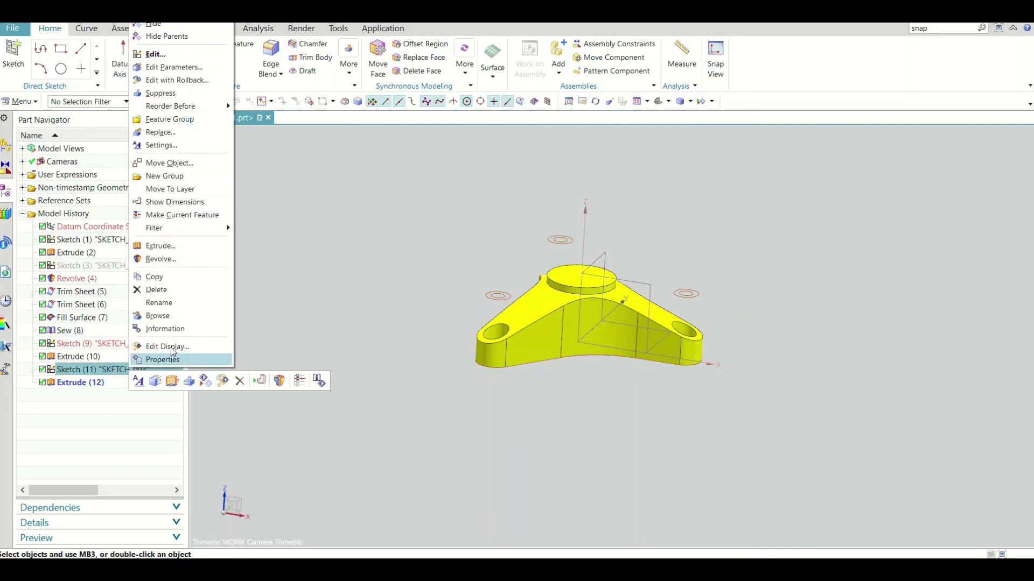
{"action": "left_click", "coordinate": [158, 26]}
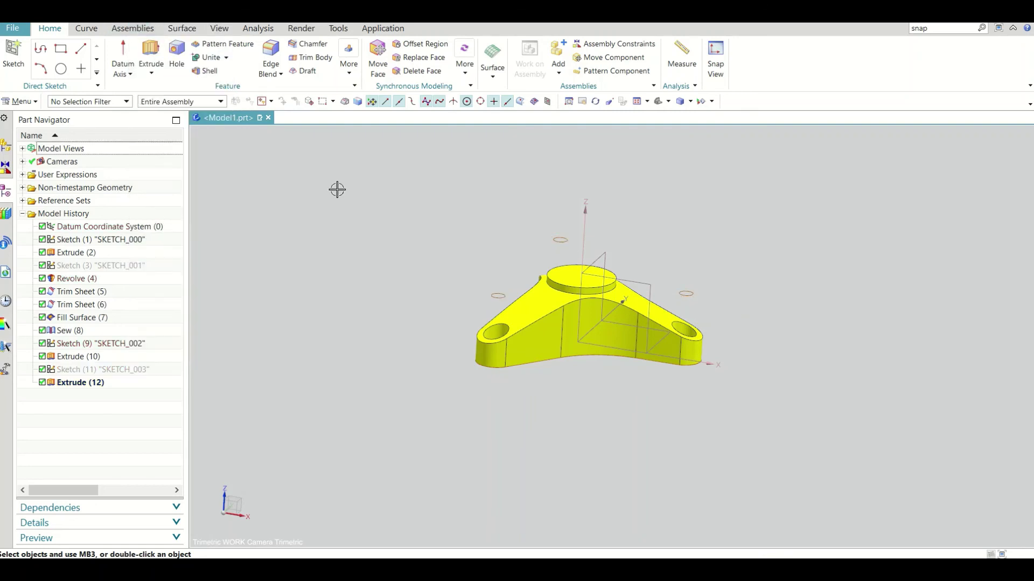
{"action": "right_click", "coordinate": [107, 226]}
{"action": "left_click", "coordinate": [141, 232]}
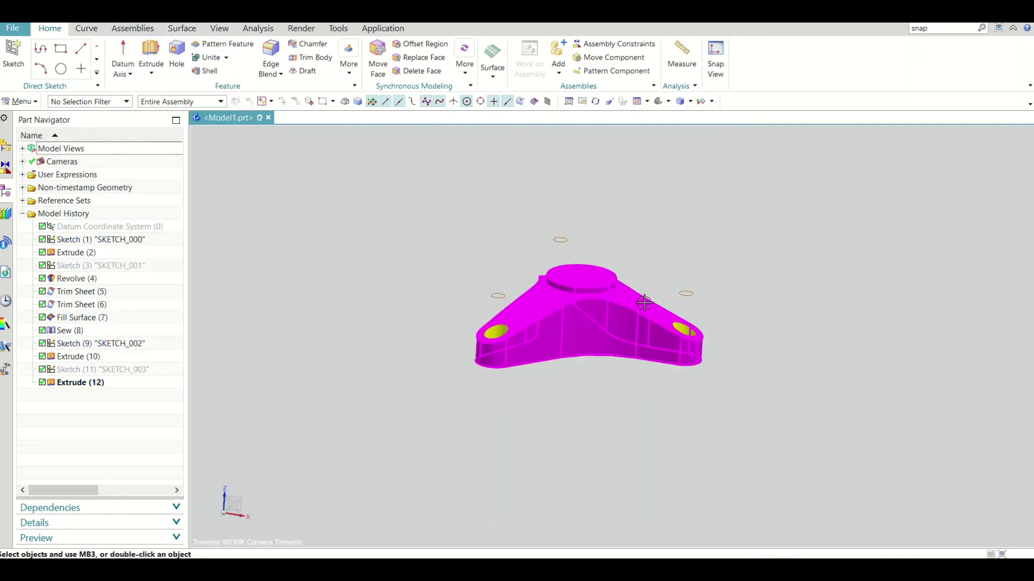
{"action": "right_click", "coordinate": [121, 345]}
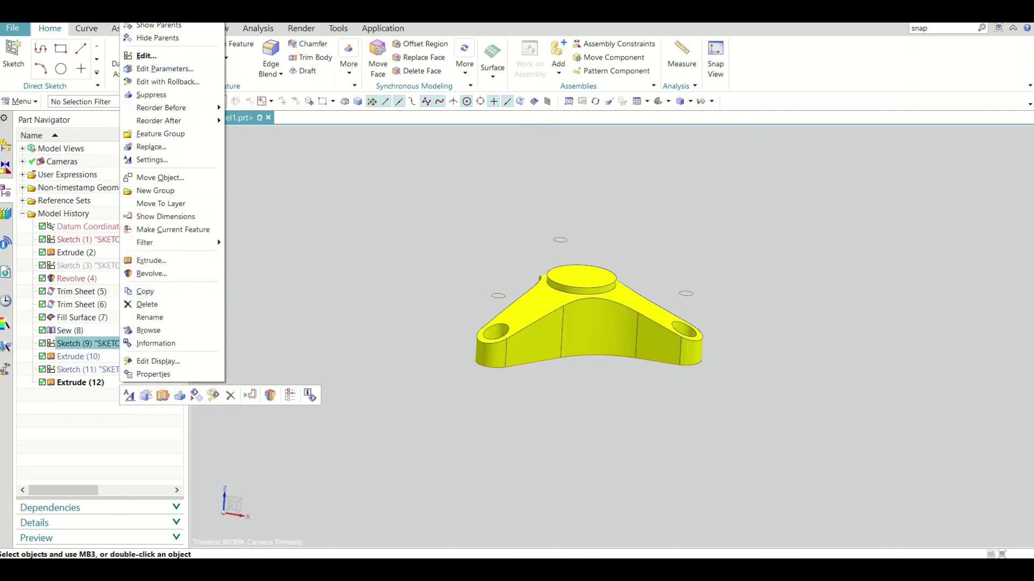
{"action": "left_click", "coordinate": [158, 26]}
{"action": "scroll", "coordinate": [541, 307], "scroll_direction": "up", "scroll_amount": 3}
{"action": "scroll", "coordinate": [596, 350], "scroll_direction": "down", "scroll_amount": 2}
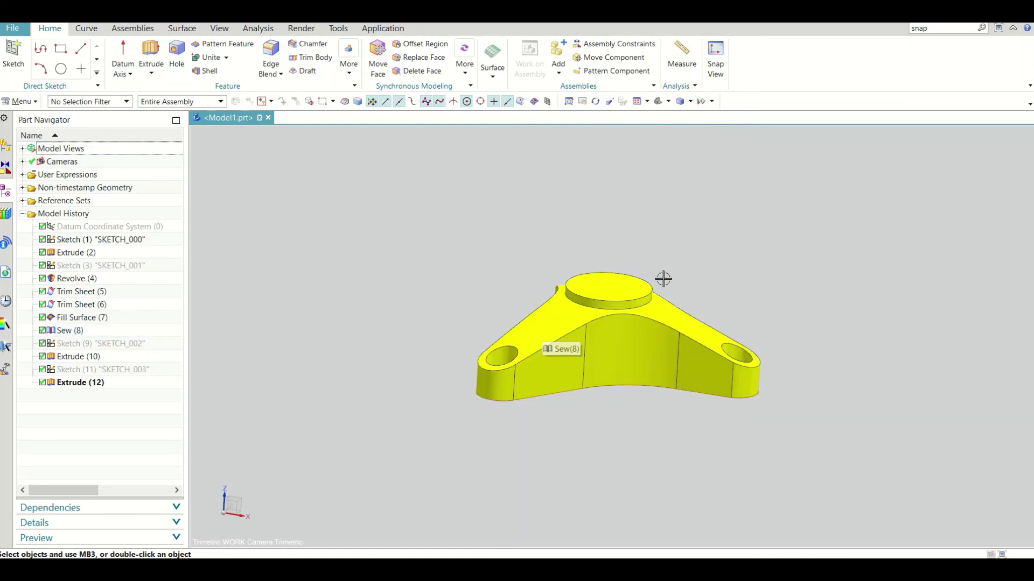
Step: Start a sketch on the top boss face and draw a circle at its centre
{"action": "left_click", "coordinate": [36, 54]}
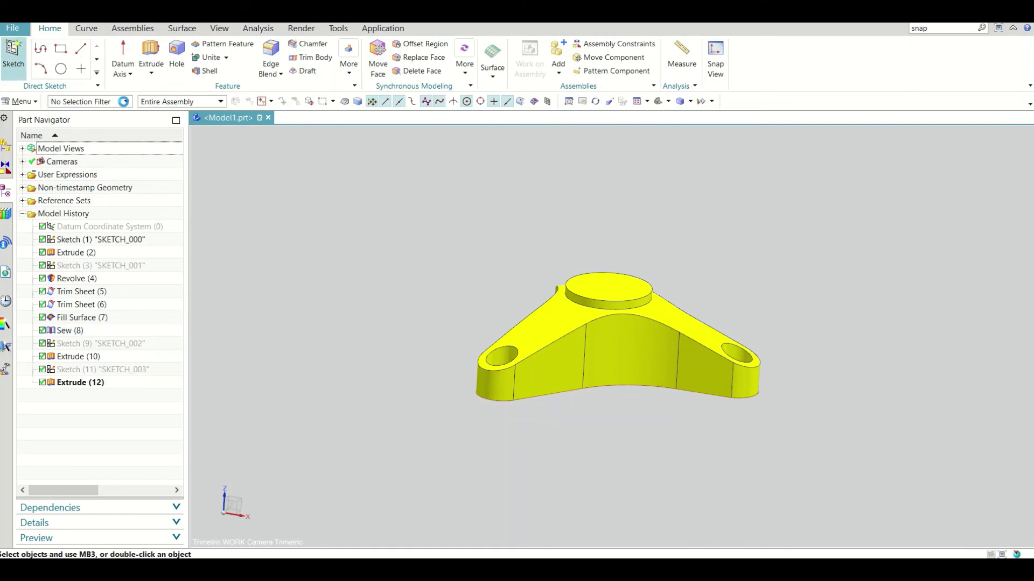
{"action": "left_click", "coordinate": [608, 285]}
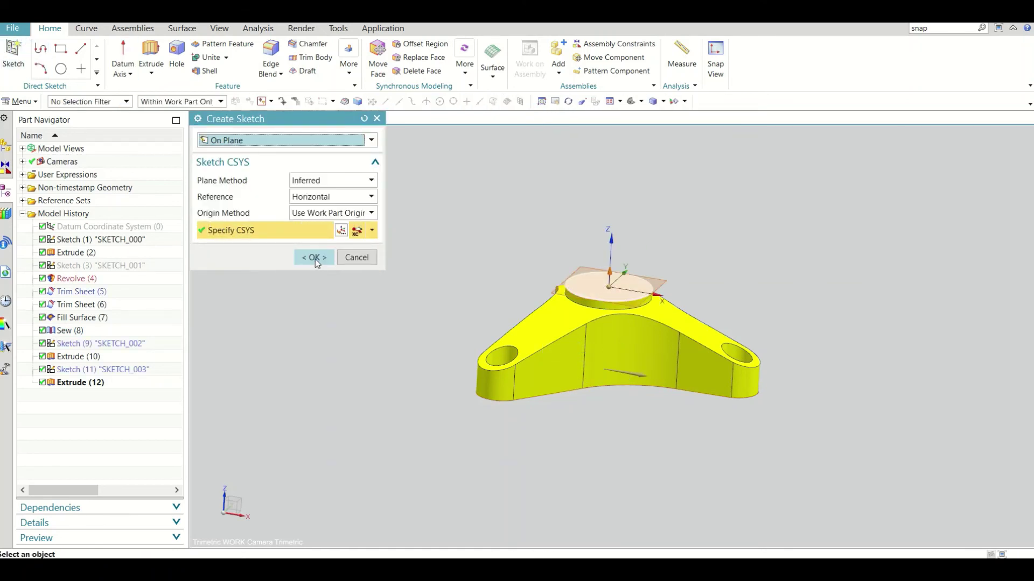
{"action": "left_click", "coordinate": [314, 257]}
{"action": "left_click", "coordinate": [151, 54]}
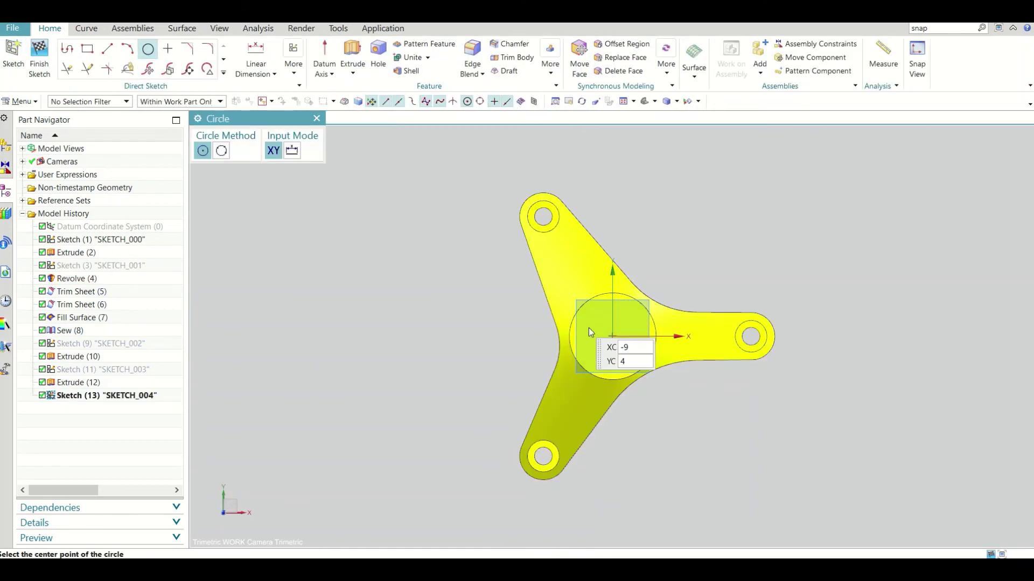
{"action": "left_click", "coordinate": [627, 332]}
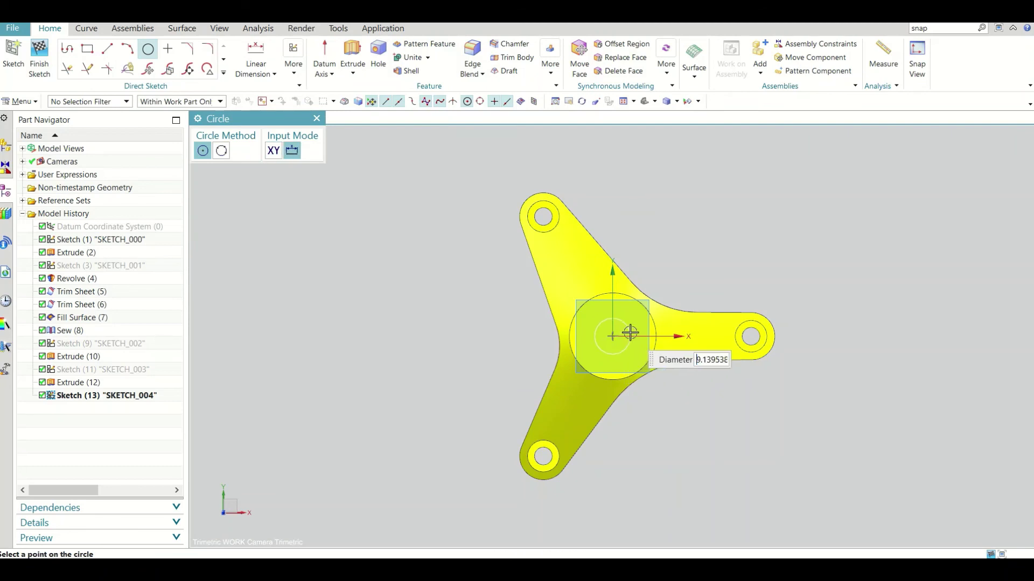
{"action": "left_click", "coordinate": [628, 333]}
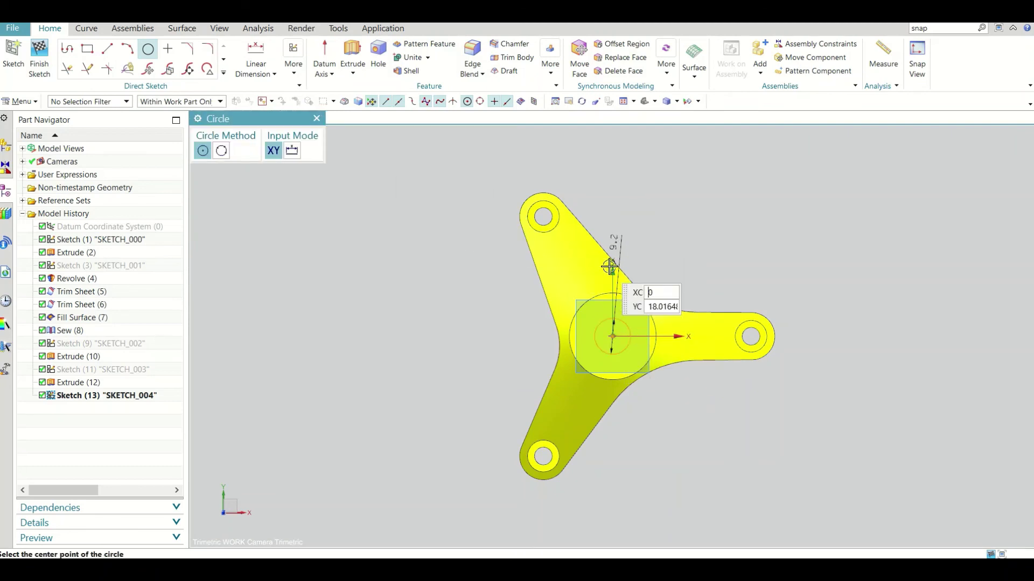
{"action": "left_click", "coordinate": [316, 119]}
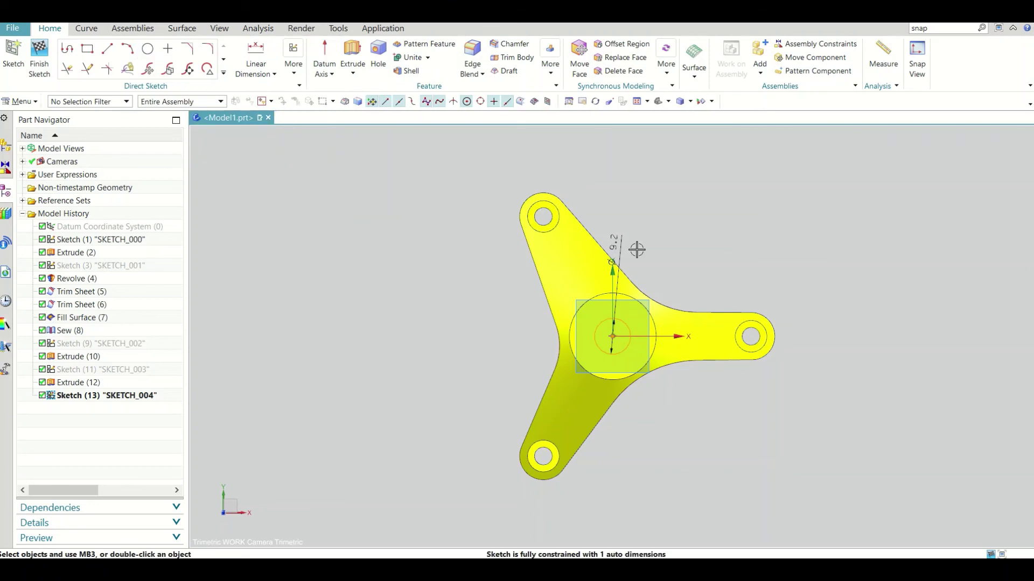
Step: Change the circle's diameter dimension from 9.2 to 8 mm and finish the sketch
{"action": "double_click", "coordinate": [615, 242]}
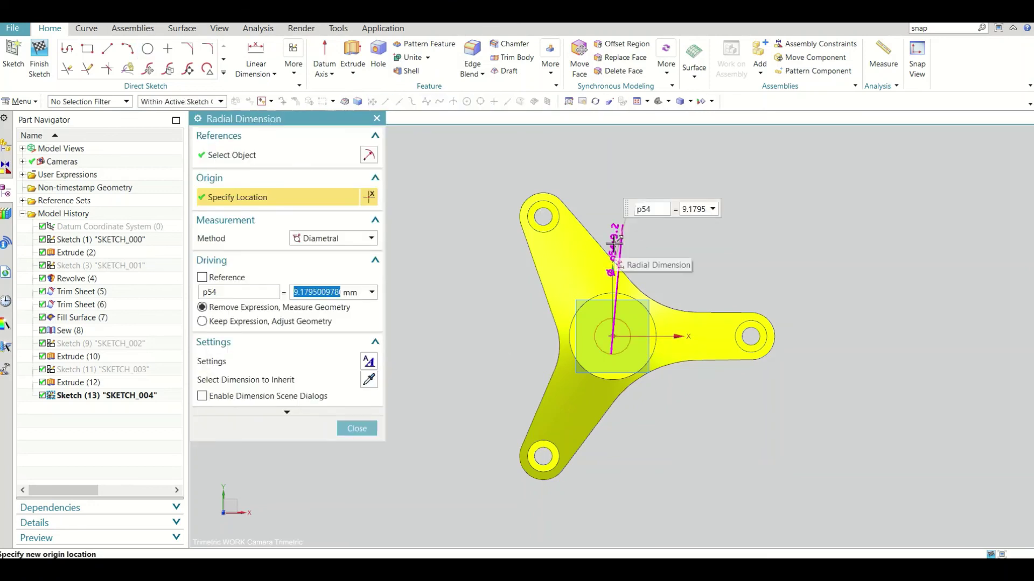
{"action": "left_click", "coordinate": [694, 213]}
{"action": "type", "text": "8"}
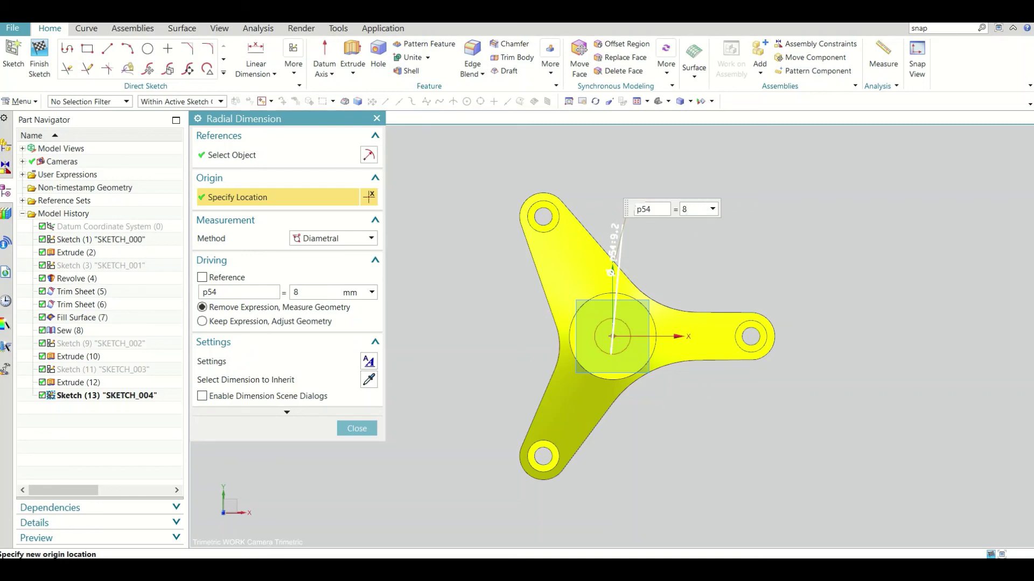
{"action": "key", "text": "Return"}
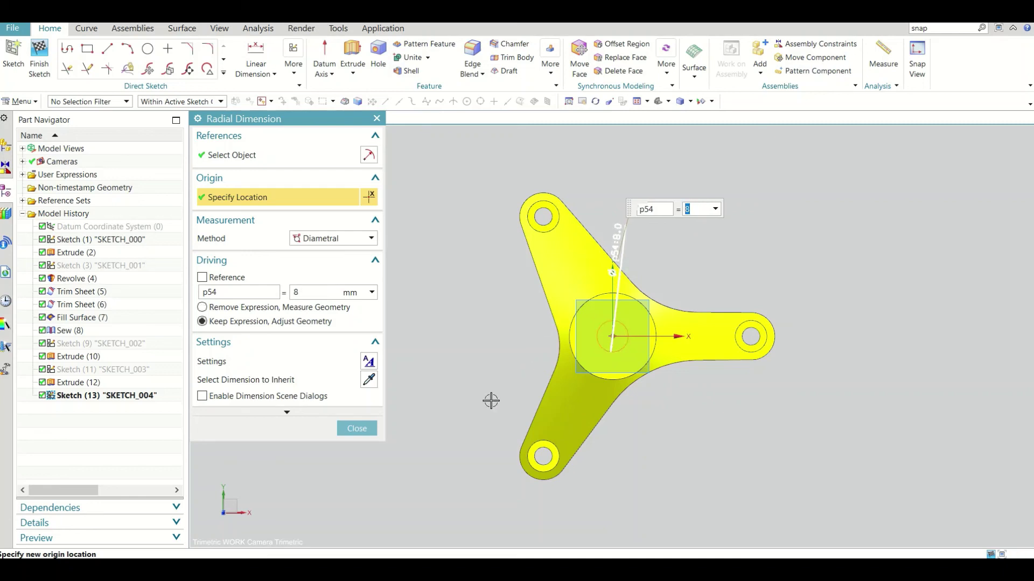
{"action": "left_click", "coordinate": [357, 429]}
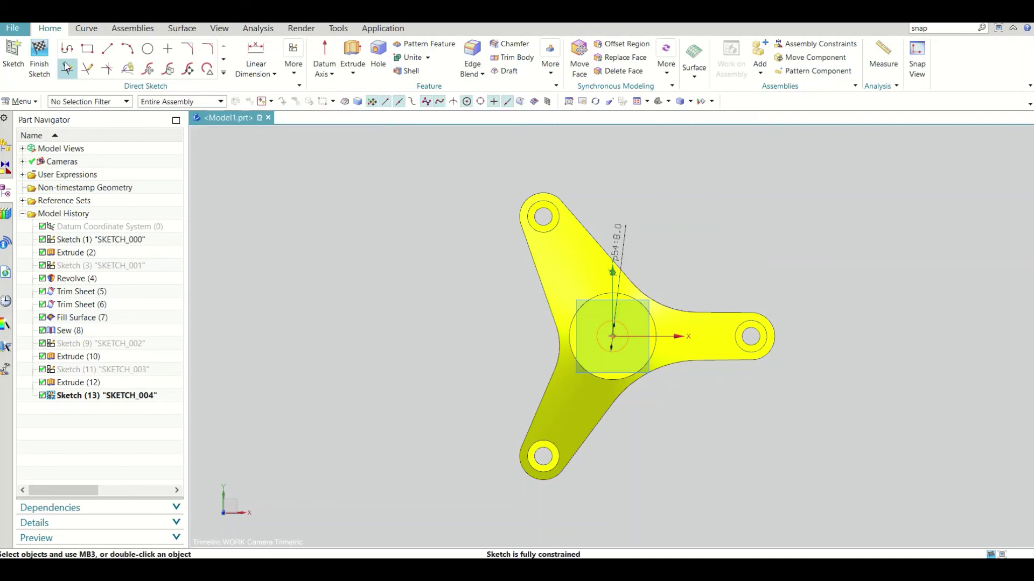
{"action": "left_click", "coordinate": [39, 54]}
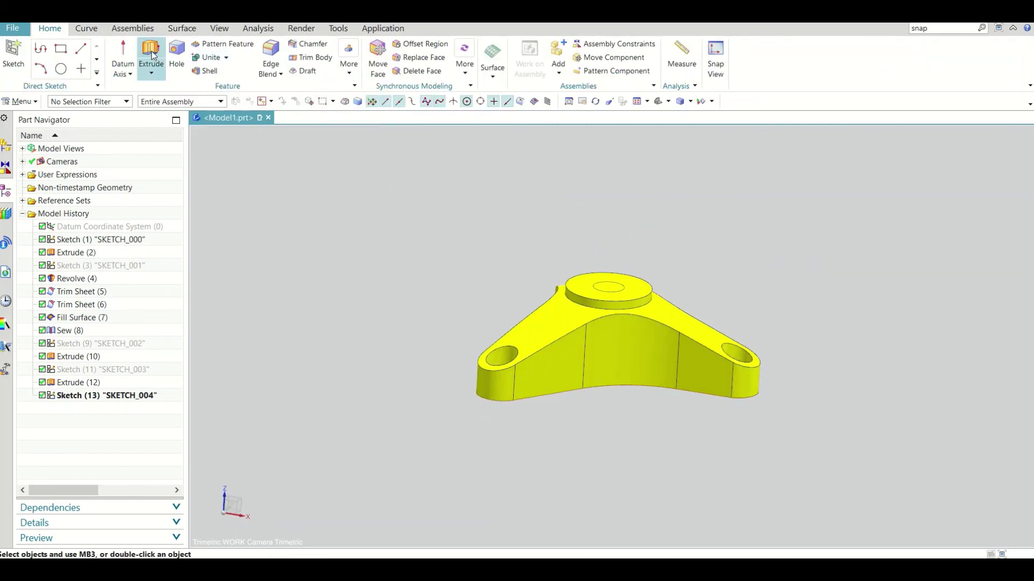
Step: Extrude the central 8 mm circle downward as a subtract cut into the boss
{"action": "left_click", "coordinate": [156, 51]}
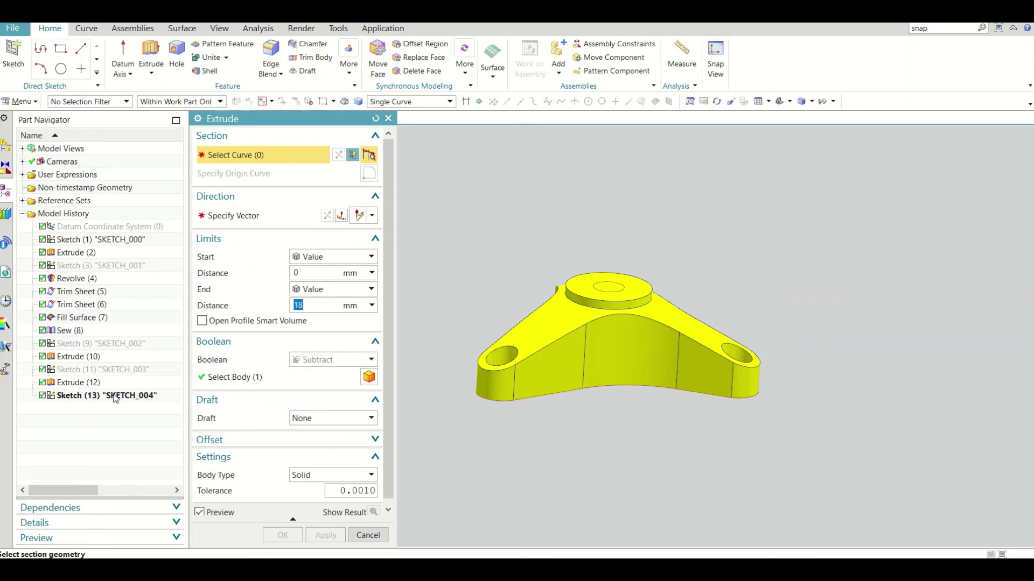
{"action": "left_click", "coordinate": [116, 396]}
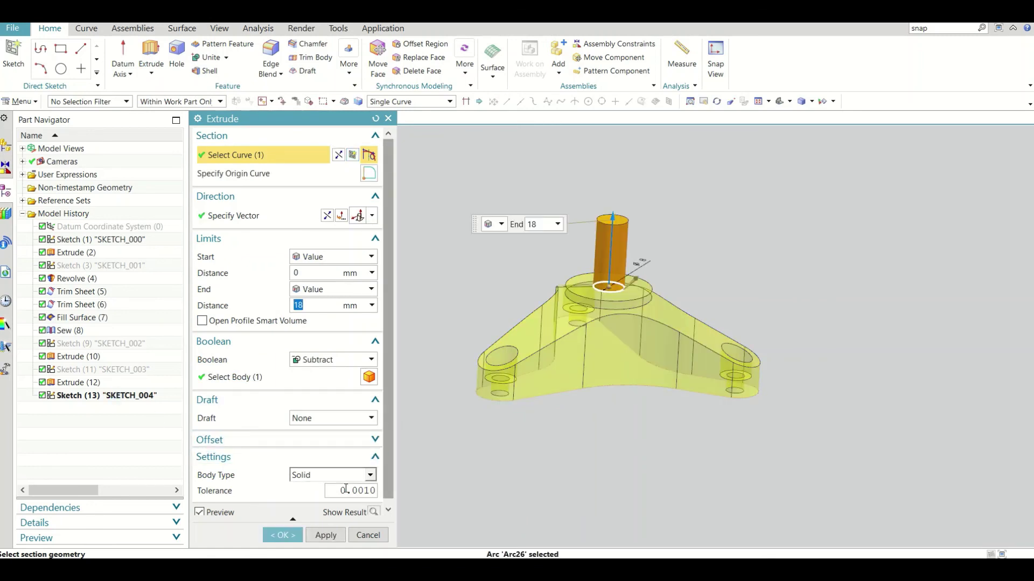
{"action": "left_click", "coordinate": [326, 216]}
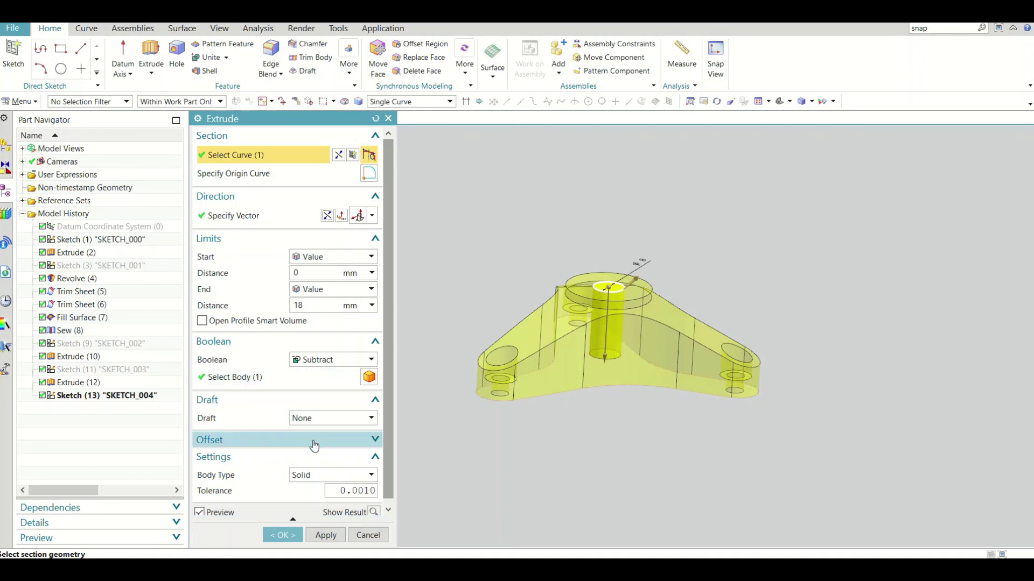
{"action": "left_click", "coordinate": [292, 531]}
{"action": "mouse_move", "coordinate": [565, 350]}
{"action": "middle_mouse_down"}
{"action": "mouse_move", "coordinate": [557, 431]}
{"action": "mouse_move", "coordinate": [549, 425]}
{"action": "middle_mouse_up"}
Step: Edit Extrude (14) so its end is set to Until Next
{"action": "double_click", "coordinate": [111, 409]}
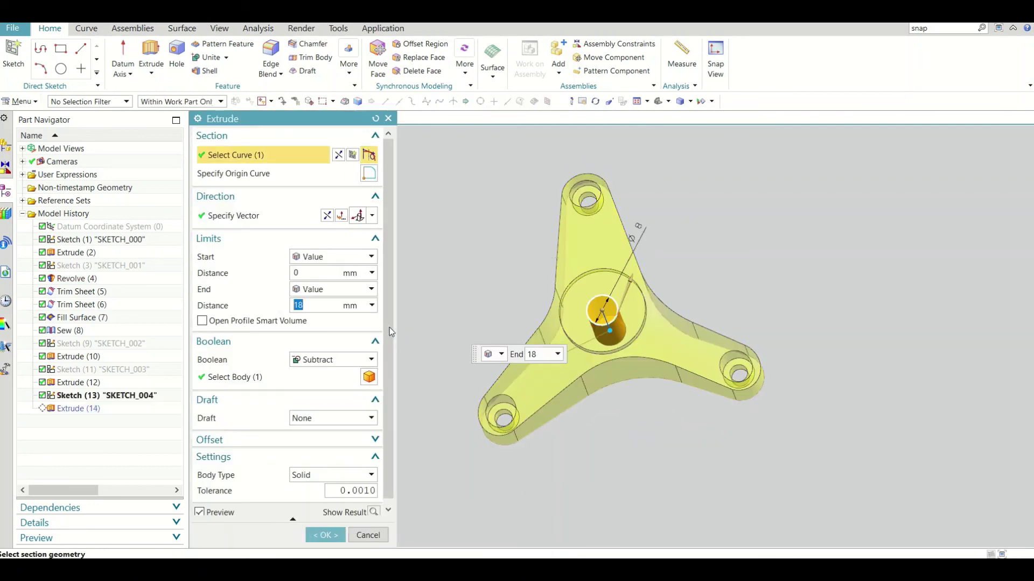
{"action": "left_click", "coordinate": [343, 291]}
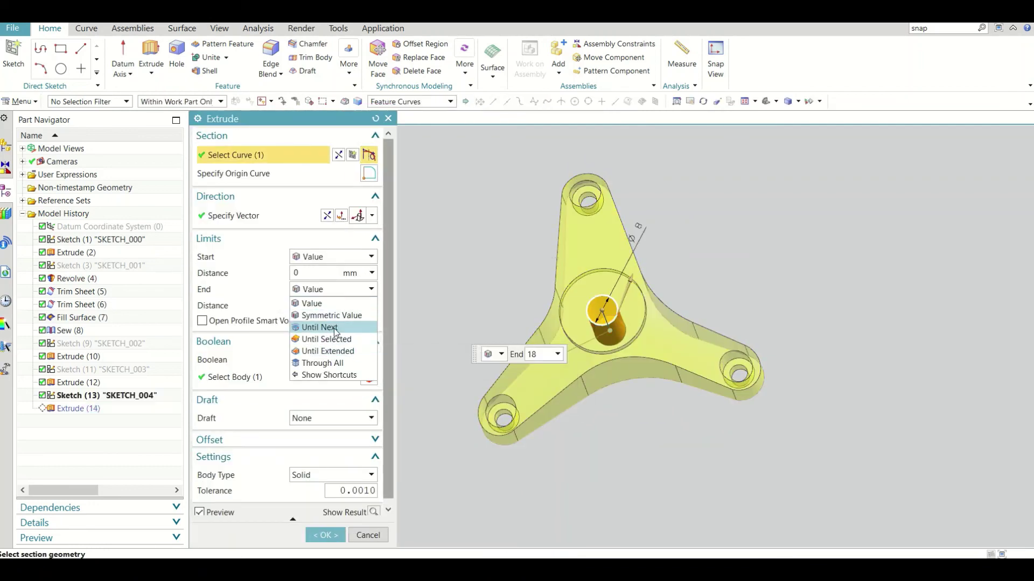
{"action": "left_click", "coordinate": [319, 328]}
{"action": "left_click", "coordinate": [323, 535]}
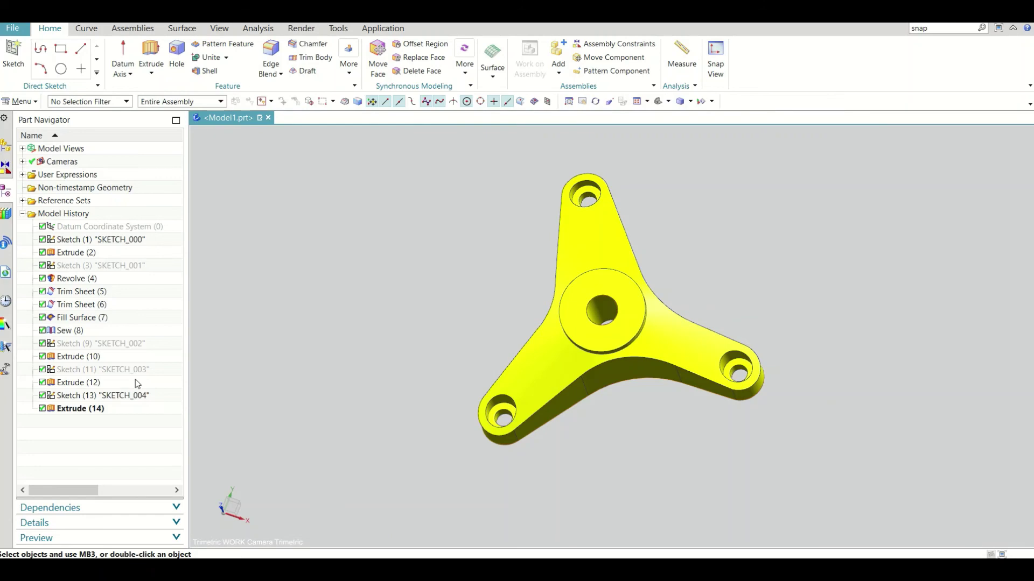
Step: Edit SKETCH_004's p54 diameter dimension to 16 mm and finish the sketch
{"action": "double_click", "coordinate": [121, 394]}
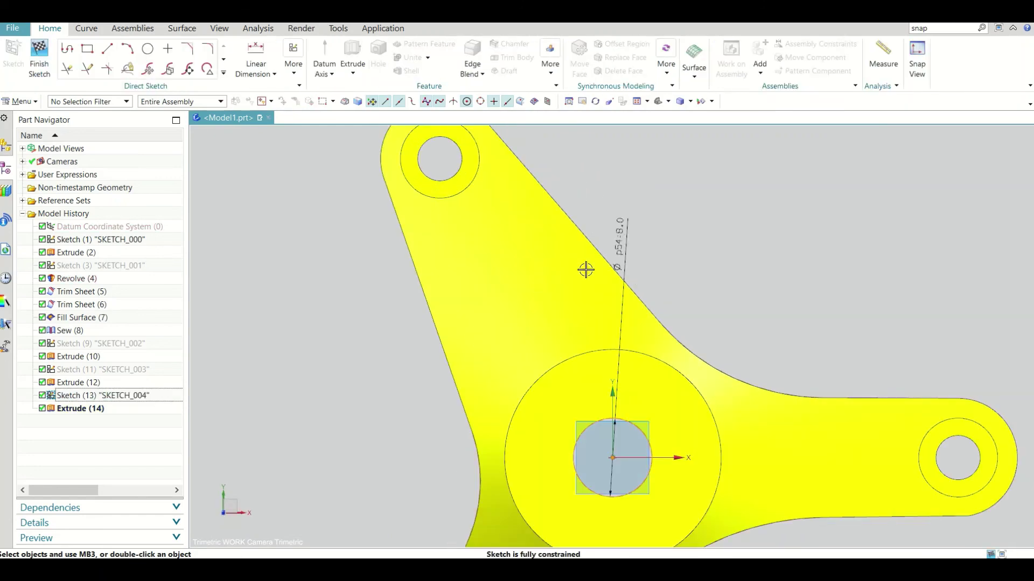
{"action": "double_click", "coordinate": [618, 240]}
{"action": "type", "text": "16"}
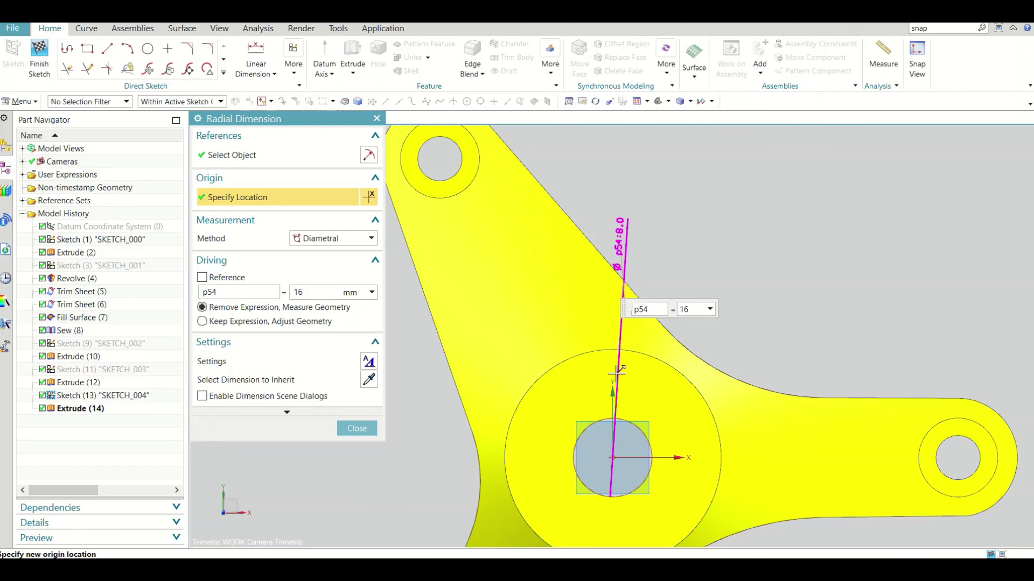
{"action": "key", "text": "Return"}
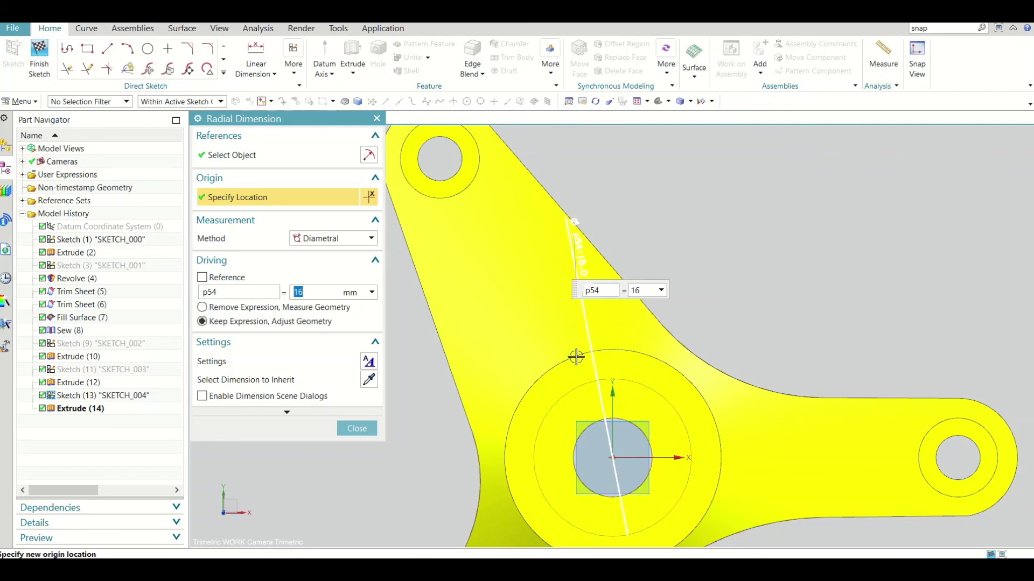
{"action": "left_click", "coordinate": [357, 428]}
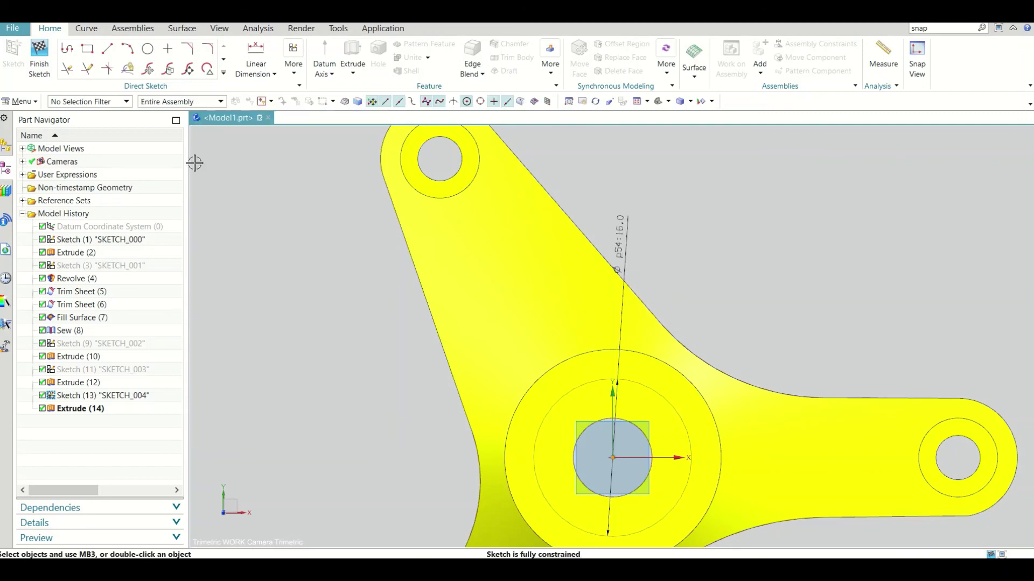
{"action": "left_click", "coordinate": [40, 56]}
{"action": "middle_click_drag", "start_coordinate": [578, 345], "coordinate": [647, 301]}
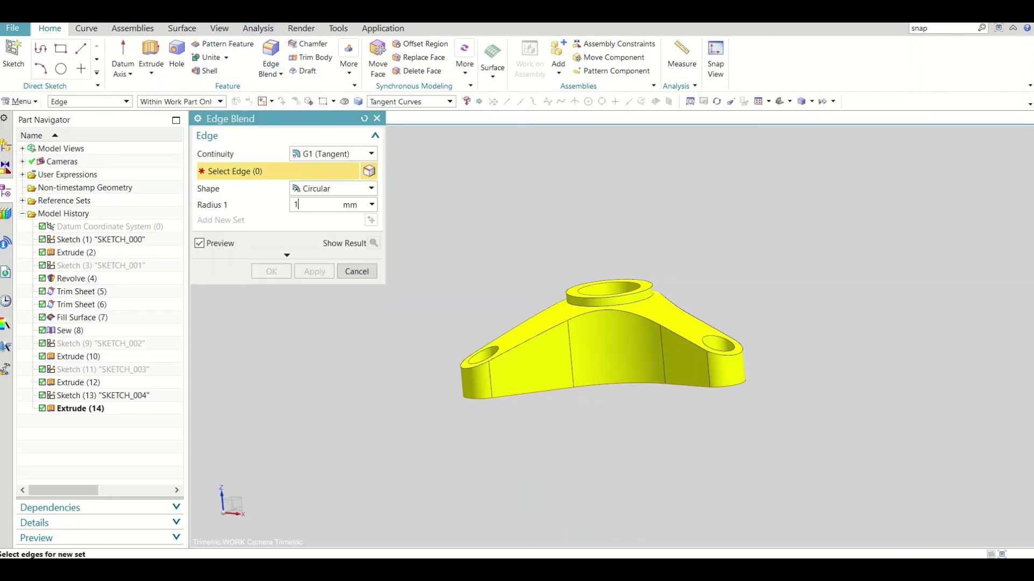
Step: Apply 1 mm edge blends to the top lobe outline chain and the boss base edge
{"action": "scroll", "coordinate": [577, 333], "scroll_direction": "up", "scroll_amount": 3}
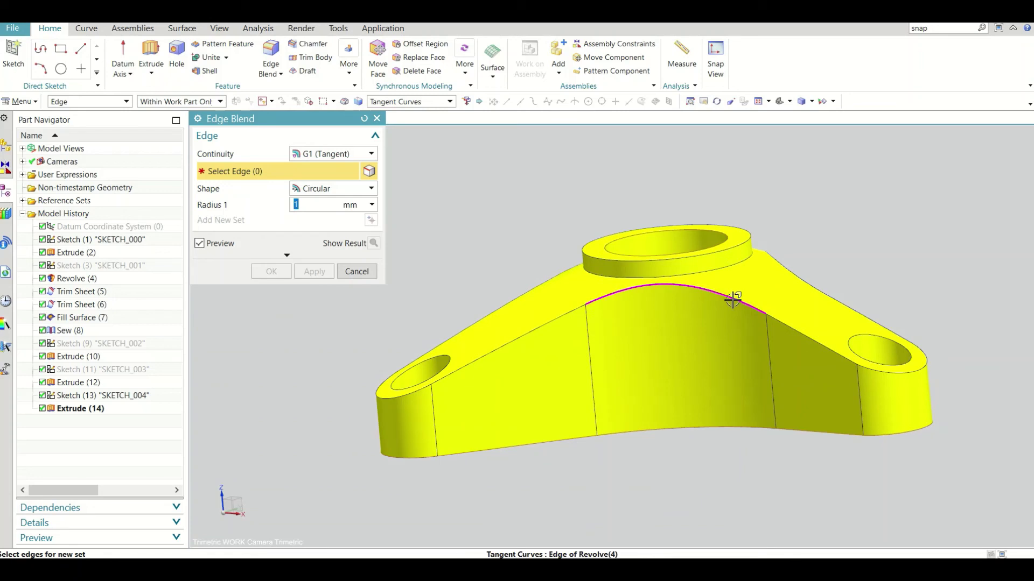
{"action": "left_click", "coordinate": [731, 303]}
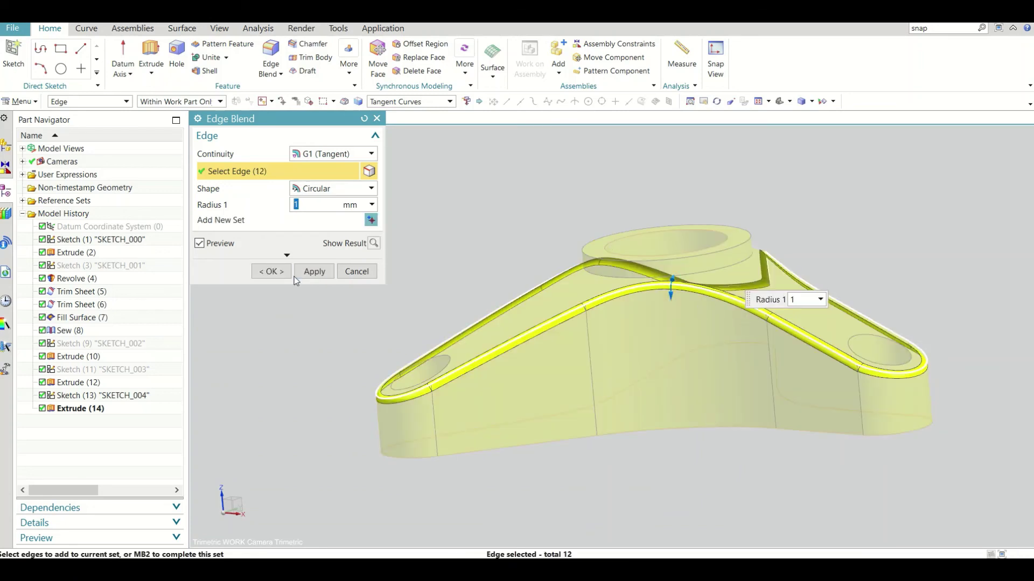
{"action": "left_click", "coordinate": [308, 271]}
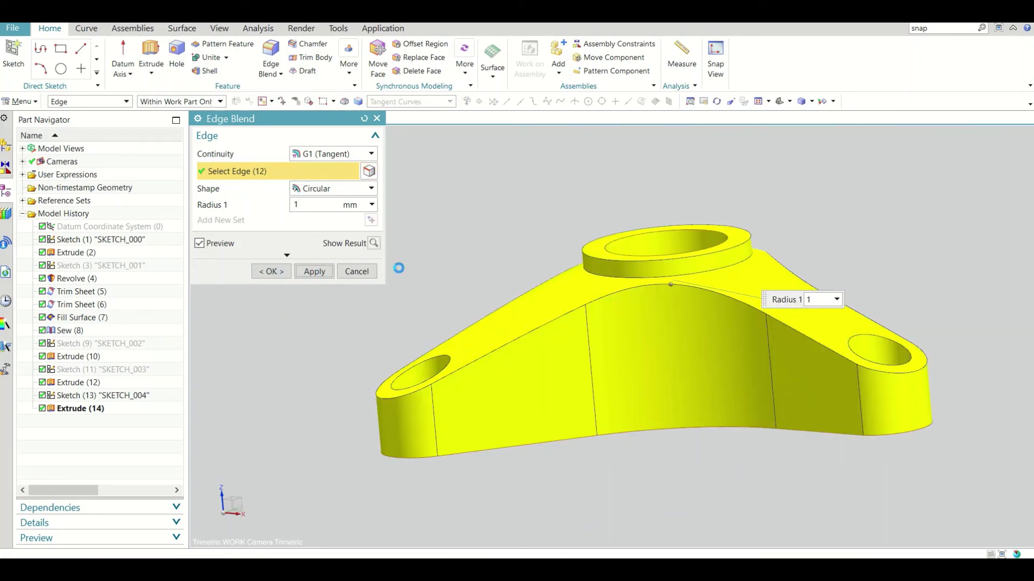
{"action": "left_click", "coordinate": [733, 268]}
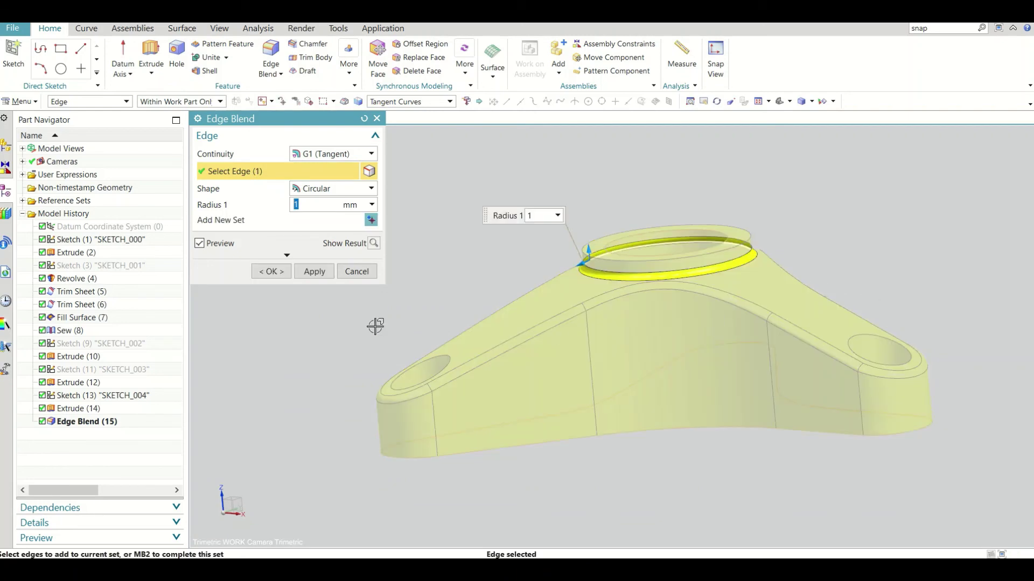
{"action": "left_click", "coordinate": [275, 273]}
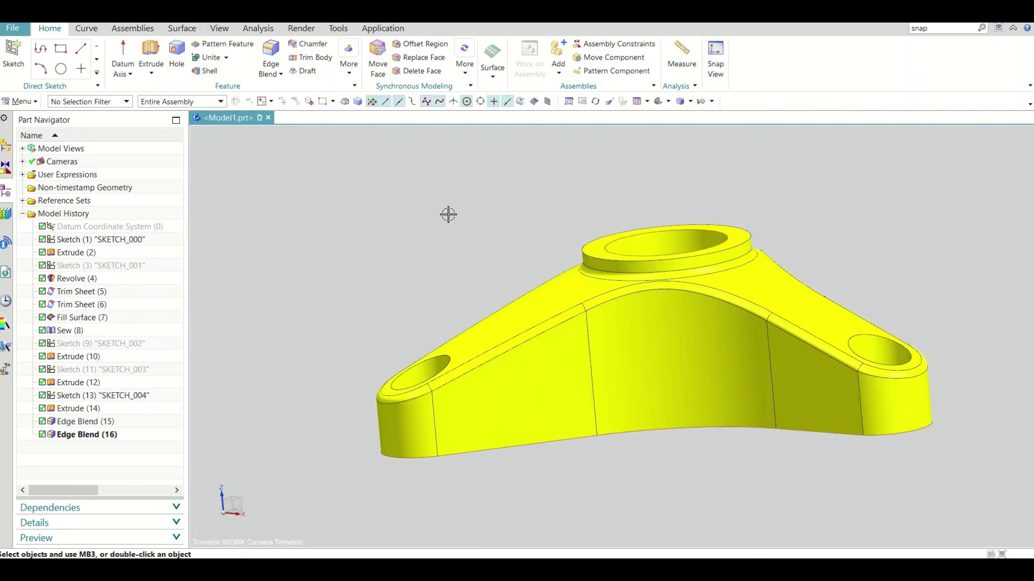
{"action": "scroll", "coordinate": [448, 214], "scroll_direction": "down", "scroll_amount": 3}
{"action": "scroll", "coordinate": [448, 214], "scroll_direction": "down", "scroll_amount": 2}
{"action": "mouse_move", "coordinate": [619, 345]}
{"action": "middle_mouse_down"}
{"action": "mouse_move", "coordinate": [645, 336]}
{"action": "mouse_move", "coordinate": [618, 374]}
{"action": "mouse_move", "coordinate": [628, 397]}
{"action": "mouse_move", "coordinate": [635, 339]}
{"action": "mouse_move", "coordinate": [669, 268]}
{"action": "mouse_move", "coordinate": [667, 282]}
{"action": "mouse_move", "coordinate": [586, 324]}
{"action": "mouse_move", "coordinate": [531, 314]}
{"action": "mouse_move", "coordinate": [604, 307]}
{"action": "mouse_move", "coordinate": [653, 342]}
{"action": "mouse_move", "coordinate": [658, 245]}
{"action": "mouse_move", "coordinate": [649, 396]}
{"action": "mouse_move", "coordinate": [628, 294]}
{"action": "mouse_move", "coordinate": [612, 337]}
{"action": "mouse_move", "coordinate": [619, 259]}
{"action": "mouse_move", "coordinate": [628, 291]}
{"action": "middle_mouse_up"}
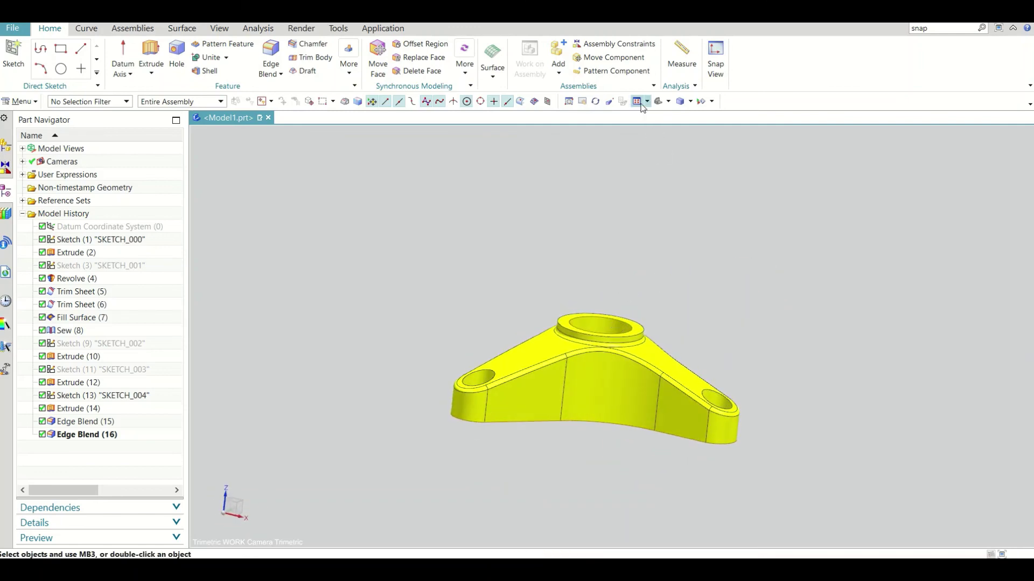
{"action": "mouse_move", "coordinate": [642, 226]}
{"action": "middle_mouse_down"}
{"action": "mouse_move", "coordinate": [644, 283]}
{"action": "mouse_move", "coordinate": [549, 315]}
{"action": "mouse_move", "coordinate": [570, 307]}
{"action": "mouse_move", "coordinate": [581, 333]}
{"action": "middle_mouse_up"}
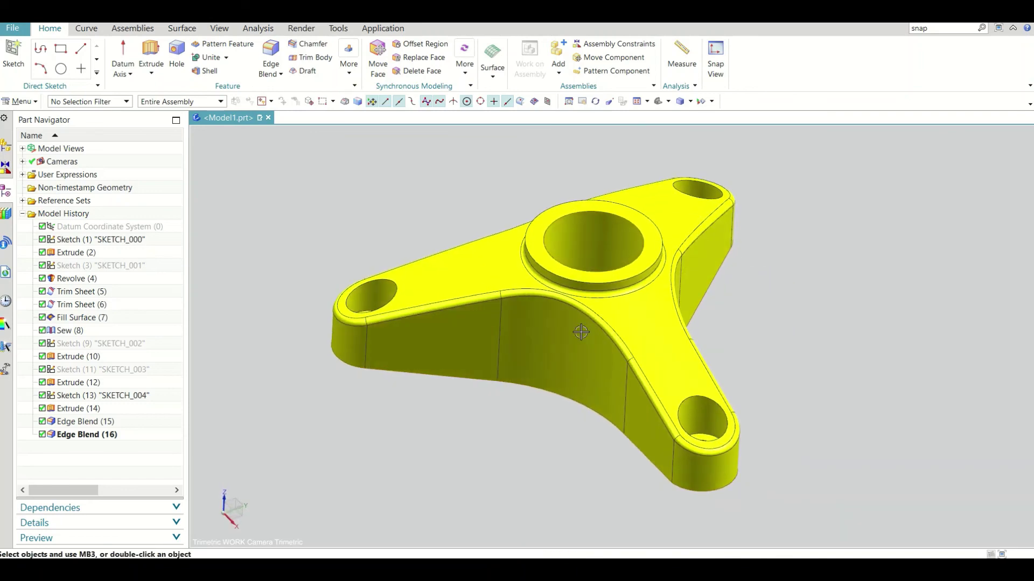
{"action": "scroll", "coordinate": [603, 339], "scroll_direction": "down", "scroll_amount": 2}
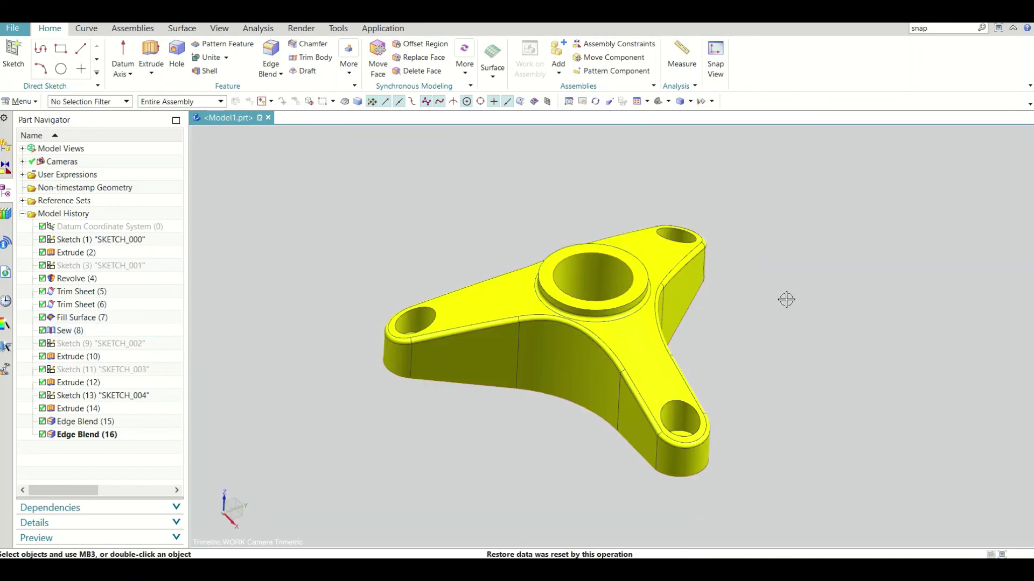